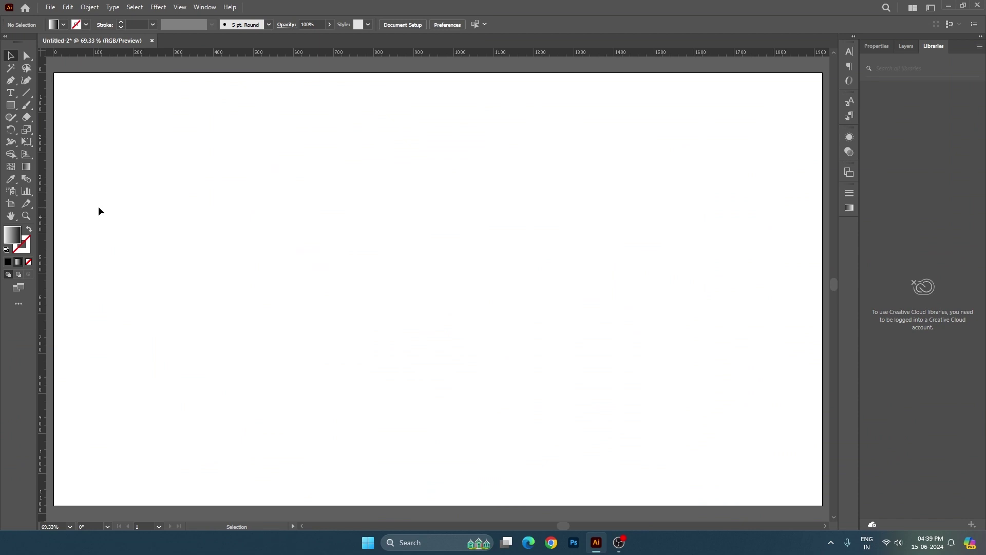
Step: Select the Blend tool in the toolbar
left_click(29, 181)
Step: Draw a star near the top centre of the page with a solid black fill
left_click(11, 104)
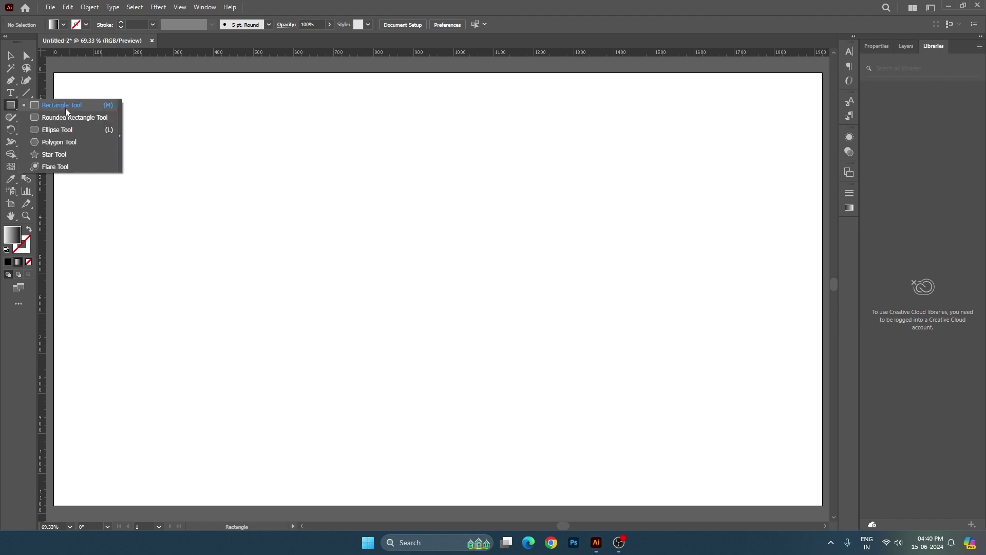
left_click(66, 153)
mouse_move(409, 132)
left_mouse_down()
mouse_move(440, 177)
mouse_move(433, 153)
left_mouse_up()
key("v")
left_click(8, 262)
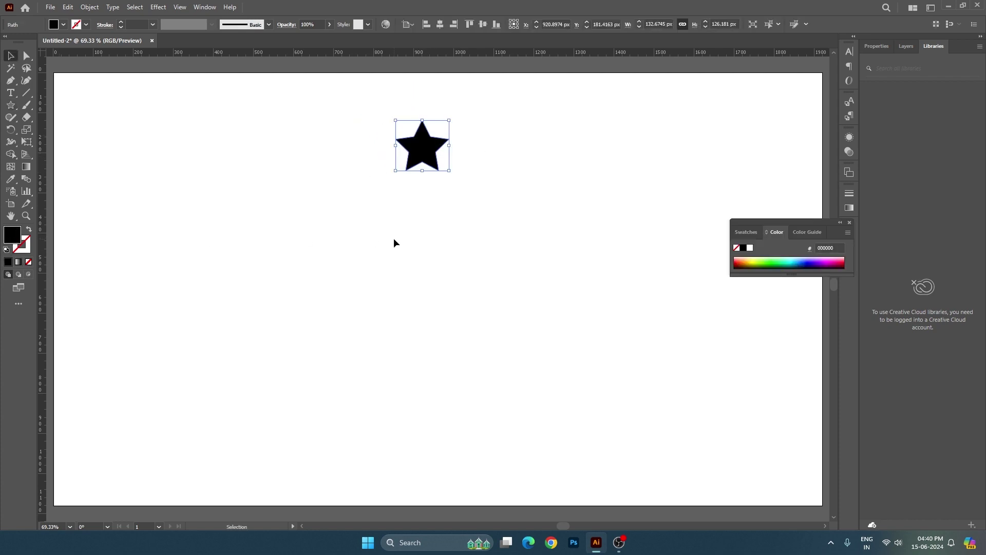
left_click(394, 242)
left_click(416, 154)
Step: Draw a circle near the bottom of the page and select it together with the star
left_click_drag(12, 107, 46, 128)
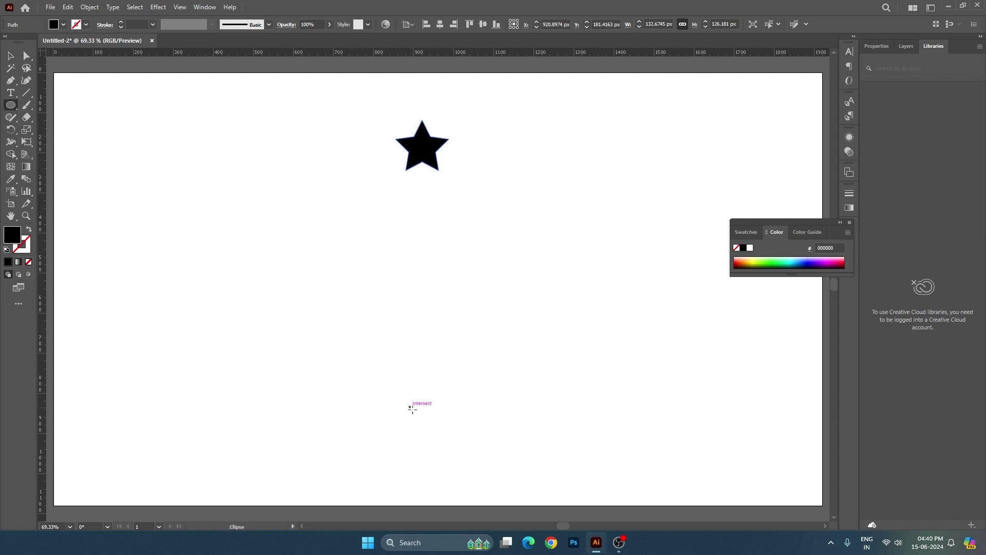
left_click_drag(410, 407, 445, 441)
key("v")
left_click(335, 142)
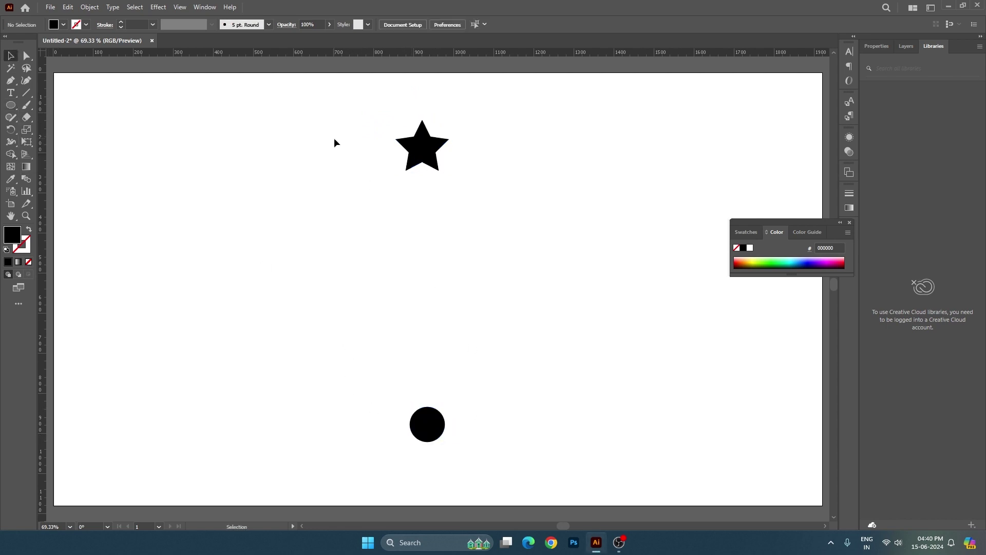
left_click_drag(334, 143, 548, 449)
Step: Centre the circle under the star and shift both shapes slightly right
left_click(441, 26)
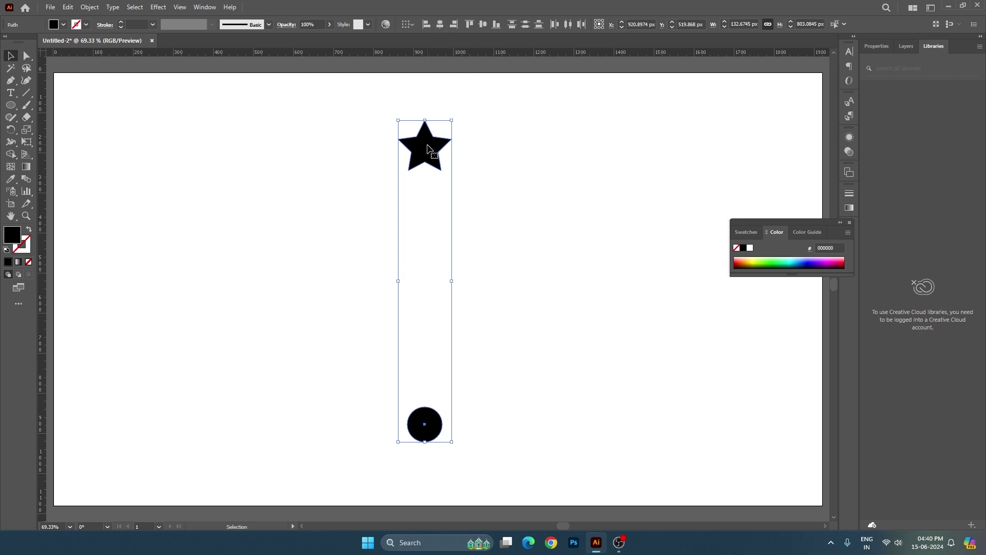
left_click_drag(423, 149, 464, 161)
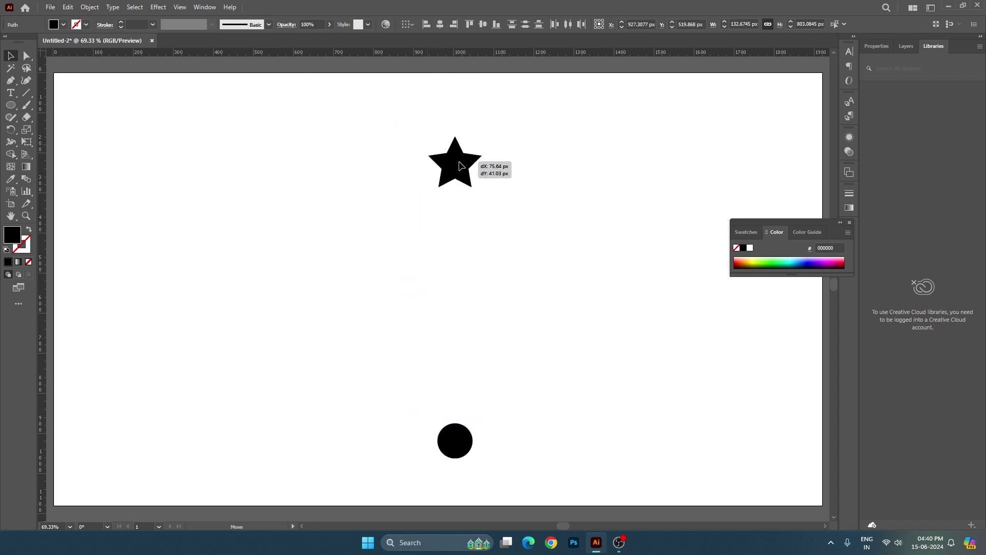
left_click(849, 222)
Step: Fill the circle with dark red #b20000, then reselect both shapes
left_click(487, 409)
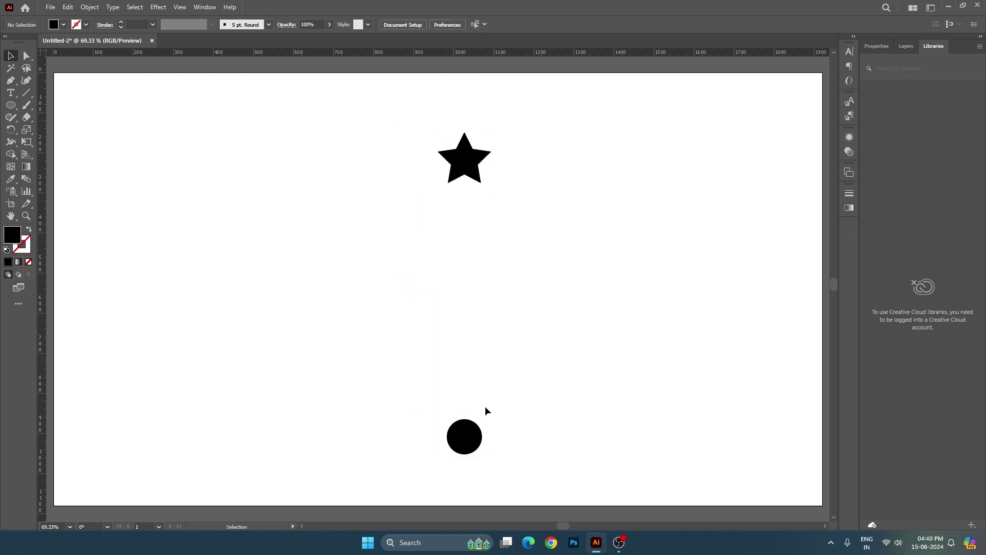
double_click(16, 239)
left_click_drag(729, 149, 736, 161)
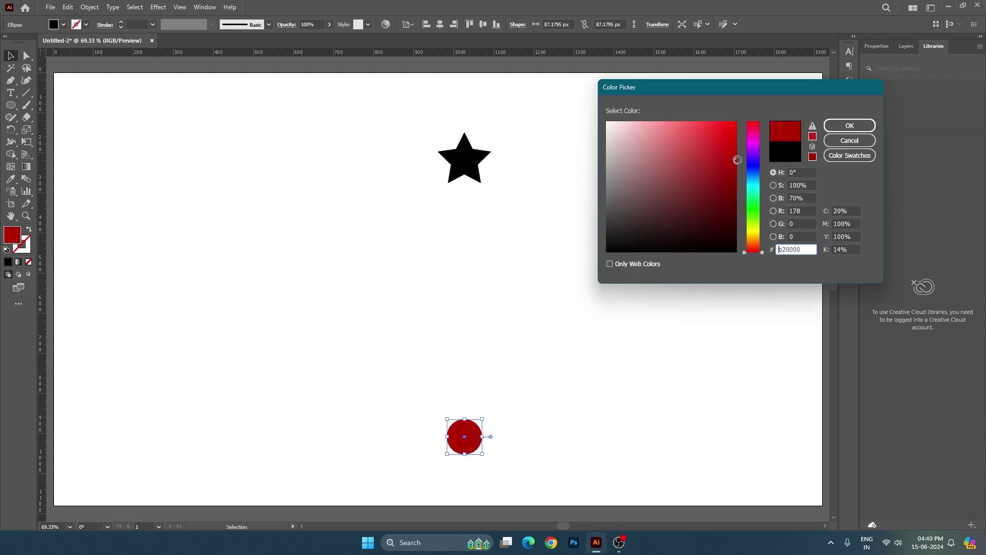
left_click(850, 125)
left_click_drag(390, 121, 619, 452)
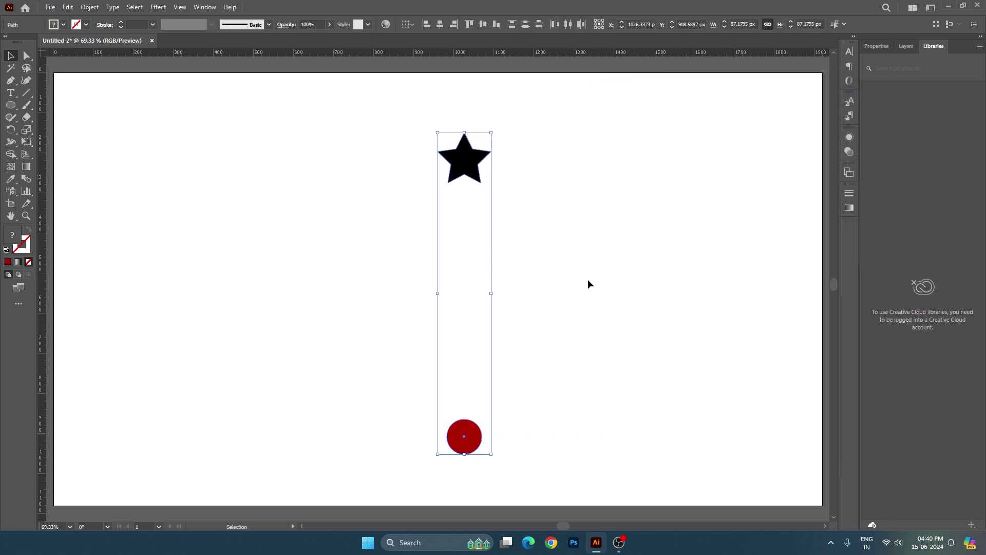
left_click_drag(301, 115, 641, 481)
Step: Blend the black star into the red circle
left_click(25, 181)
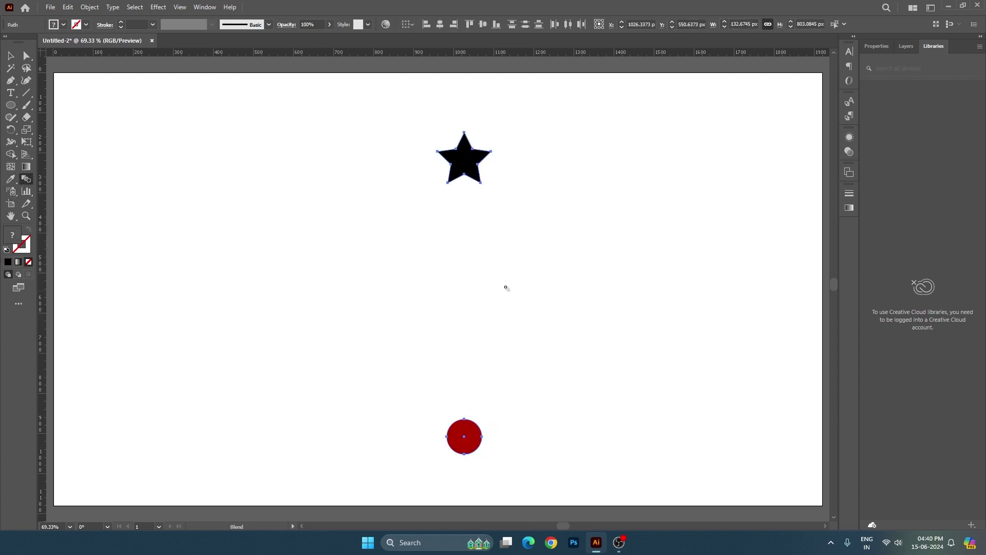
left_click(465, 162)
left_click(465, 438)
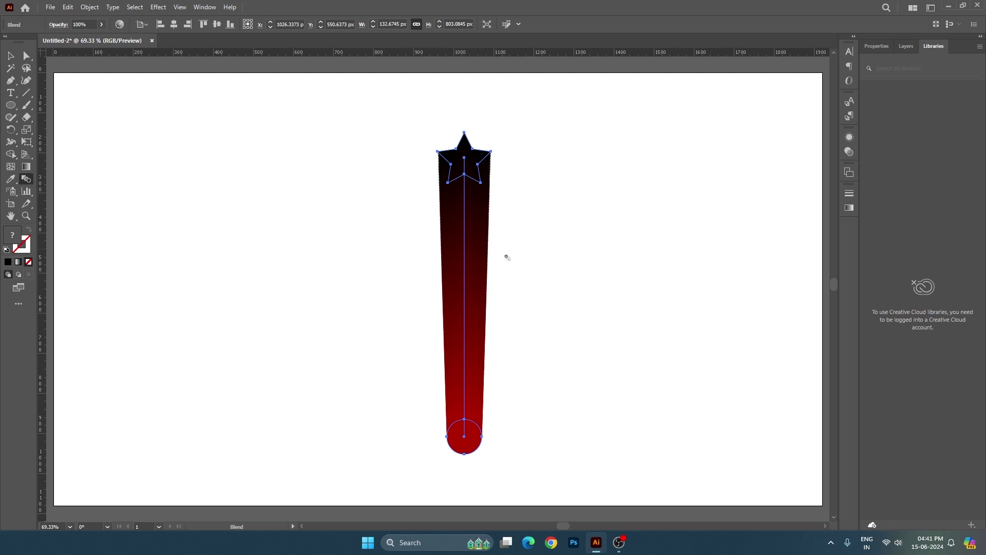
Step: Select the whole blend and bring up Blend Options, moved clear of the artwork
key("v")
left_click(645, 335)
left_click_drag(290, 120, 609, 445)
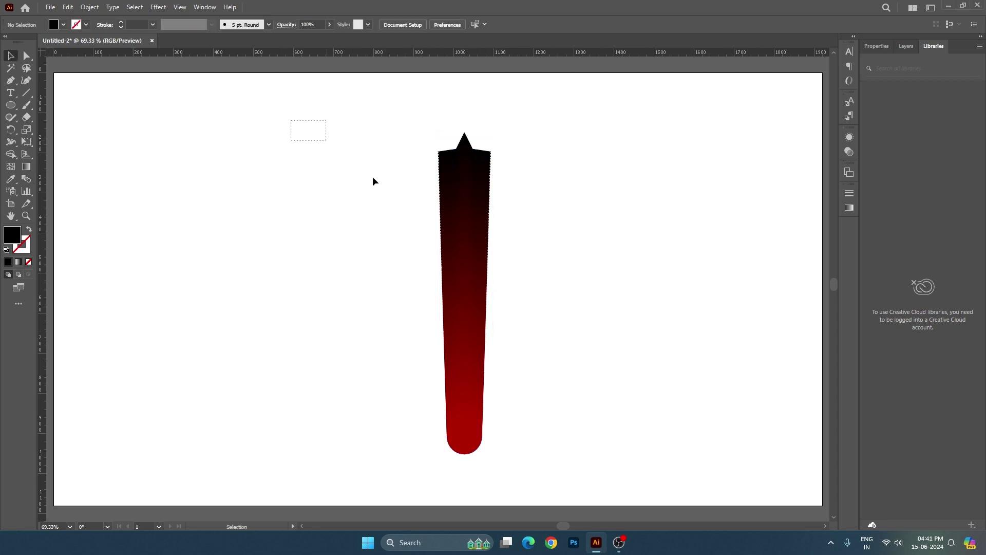
double_click(26, 179)
mouse_move(149, 78)
left_mouse_down()
mouse_move(691, 98)
mouse_move(666, 98)
left_mouse_up()
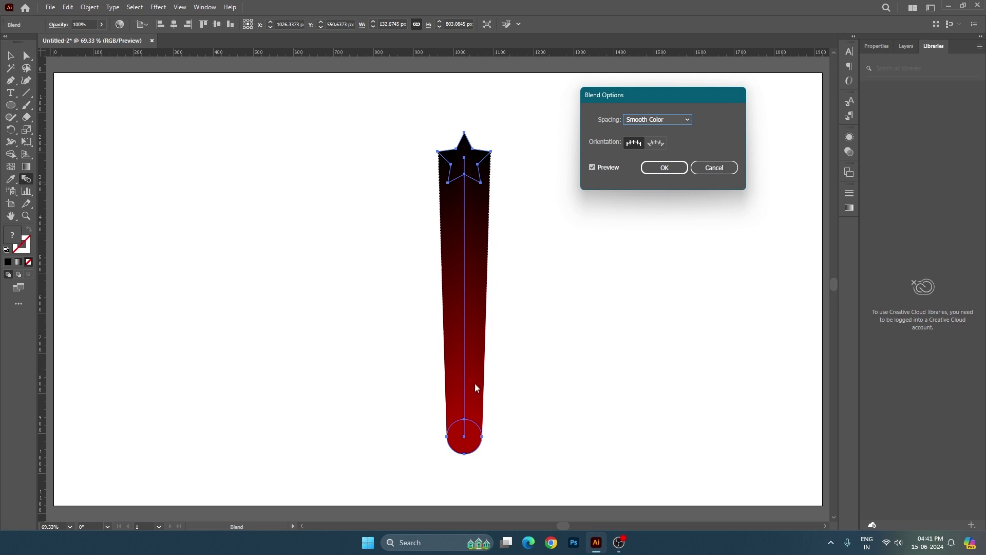
Step: Set blend spacing to Specified Steps with 6 steps and turn on Preview
left_click_drag(637, 98, 661, 105)
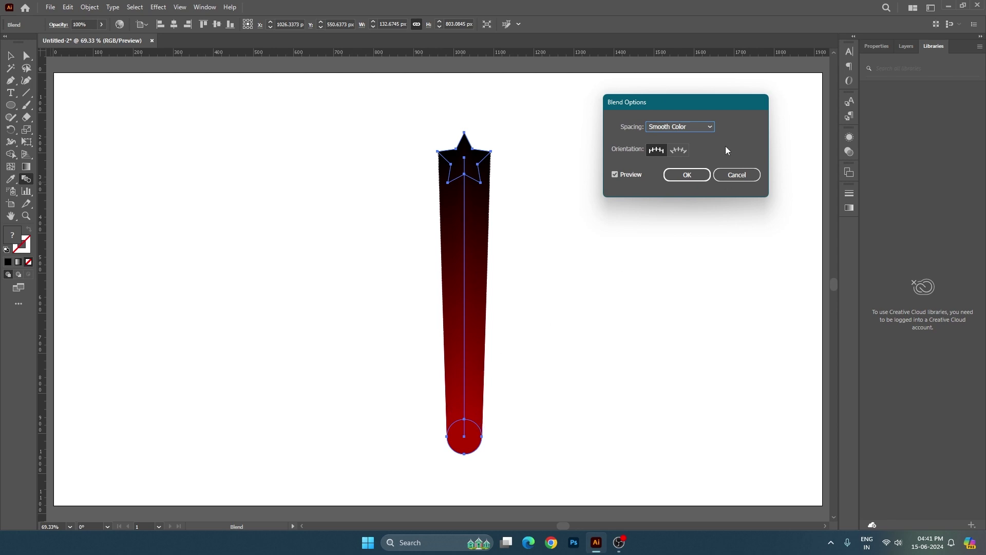
left_click(697, 125)
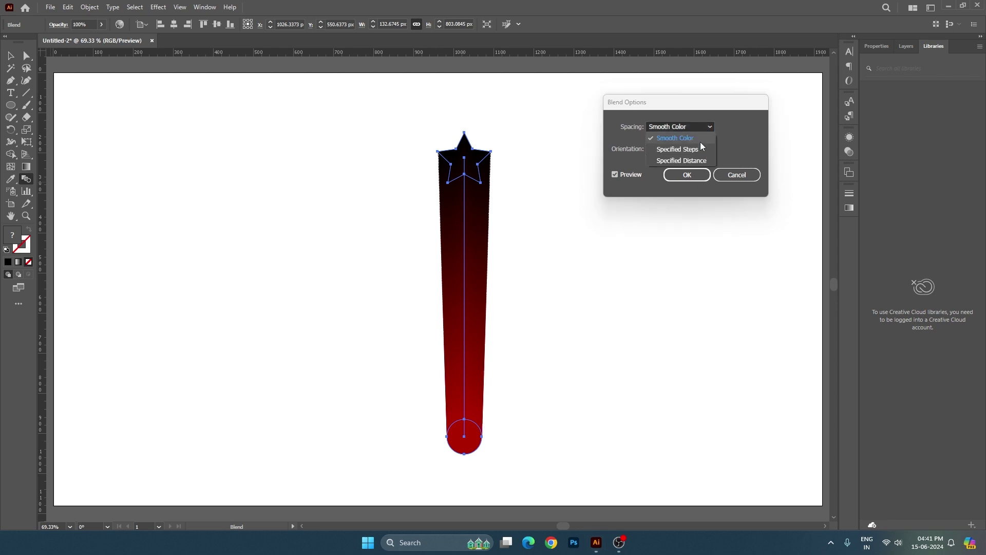
left_click(669, 150)
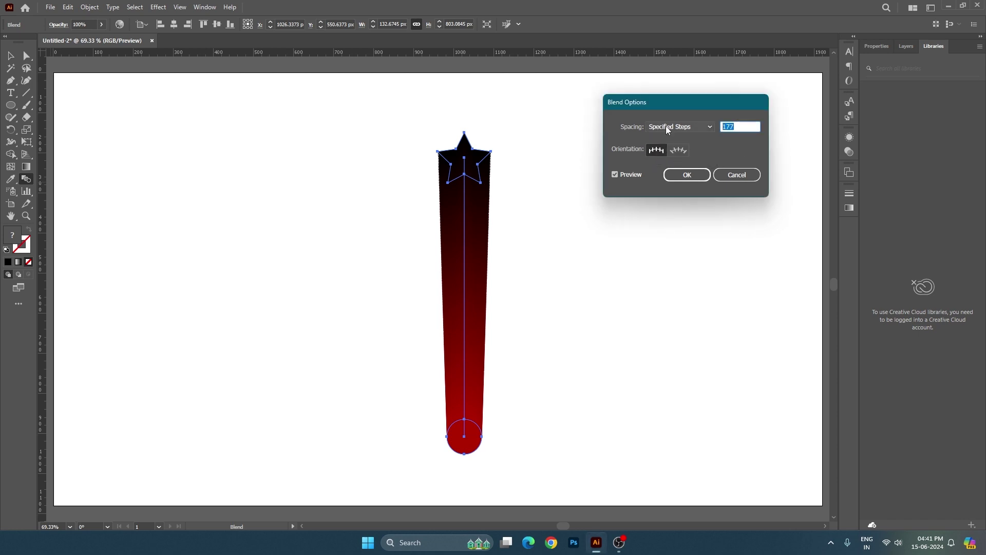
type("6")
left_click(630, 174)
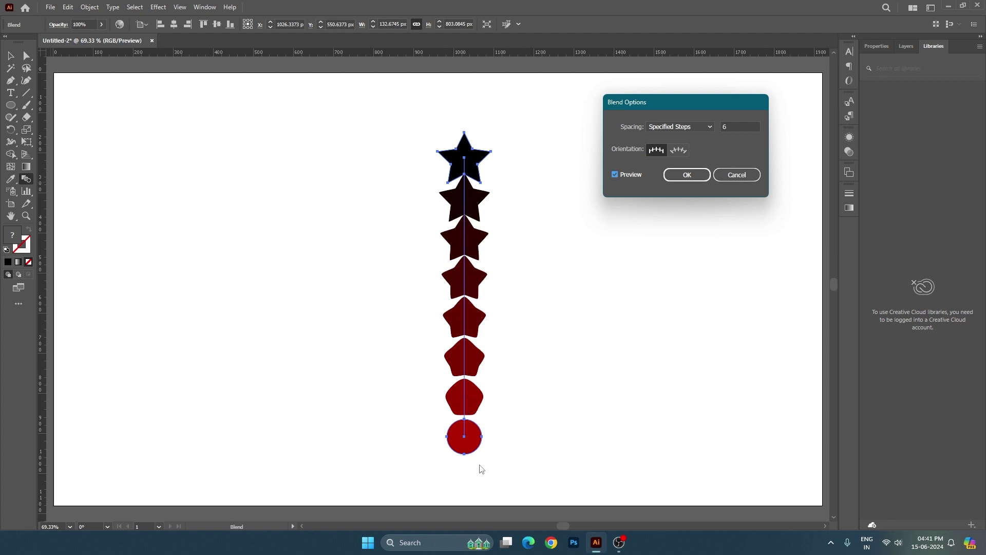
Step: Apply the 6-step blend options and fit the whole page in view
left_click(688, 176)
left_click(11, 56)
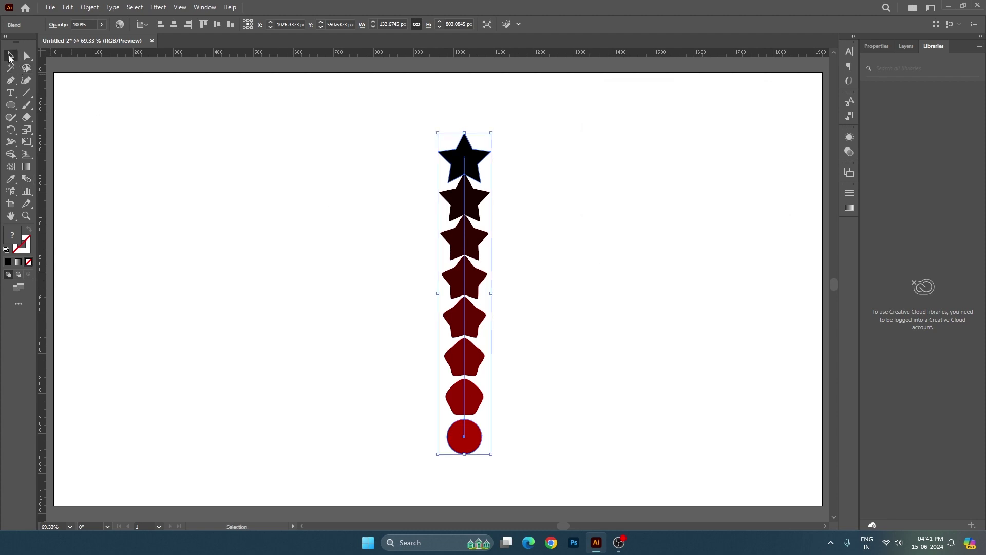
scroll(530, 263, "up", 3)
scroll(452, 216, "up", 2)
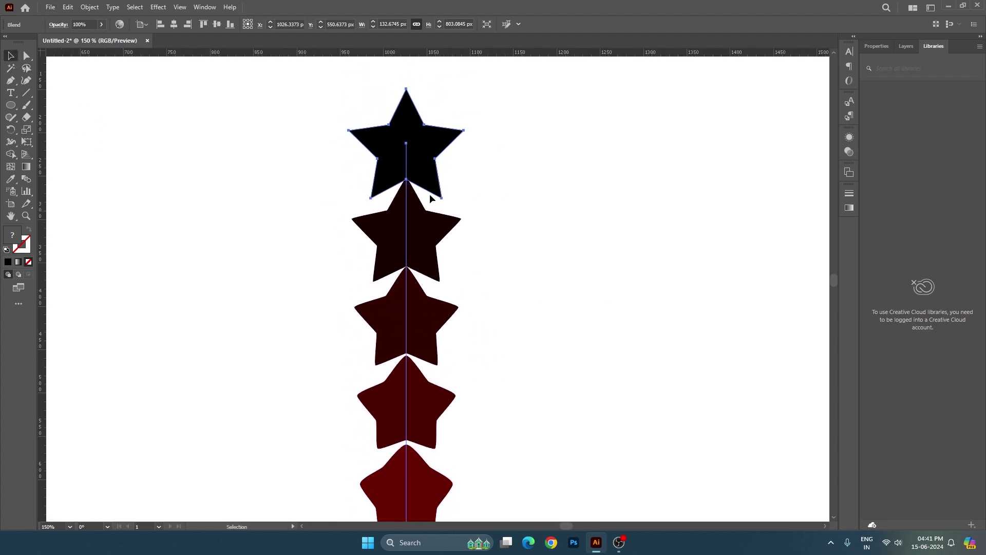
key("ctrl+0")
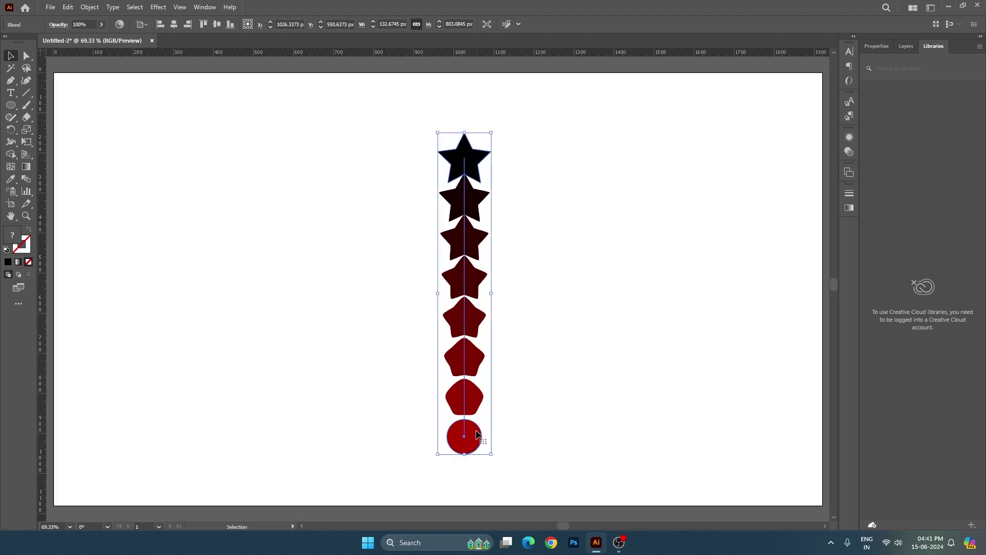
Step: Drag the blend toward the left of the page and select it
left_click(504, 320)
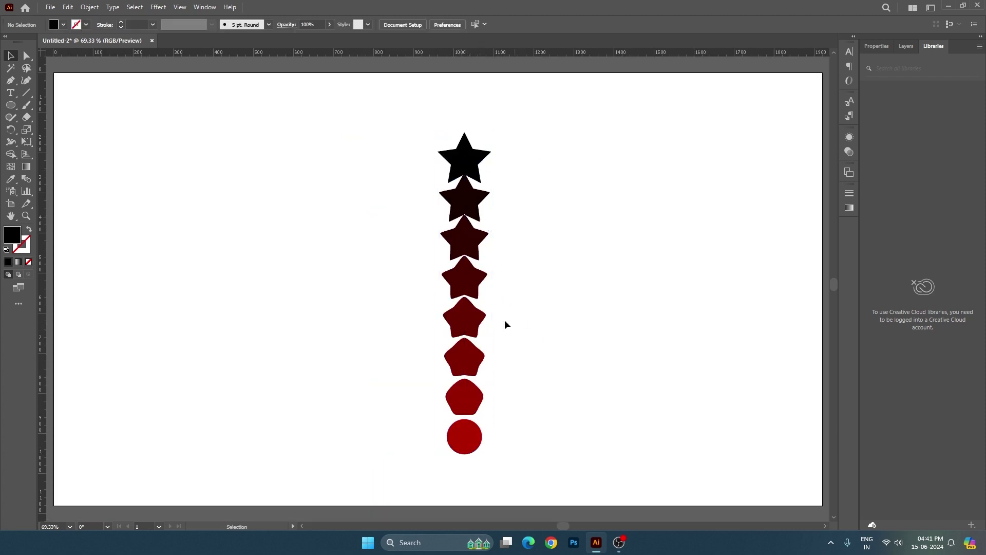
left_click_drag(446, 325, 293, 318)
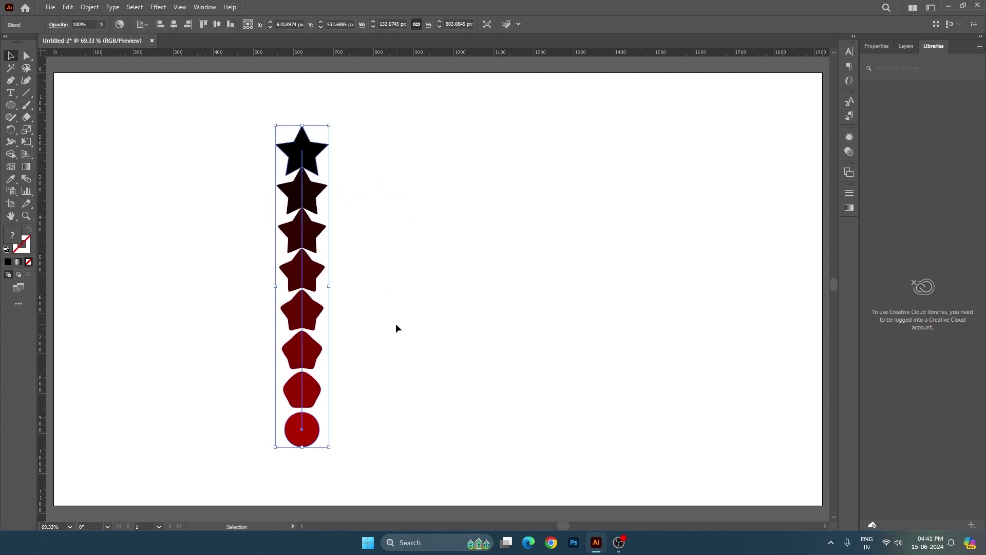
left_click(396, 322)
left_click(306, 438)
Step: Inside the blend, recolour the end circle green (00af00)
double_click(315, 435)
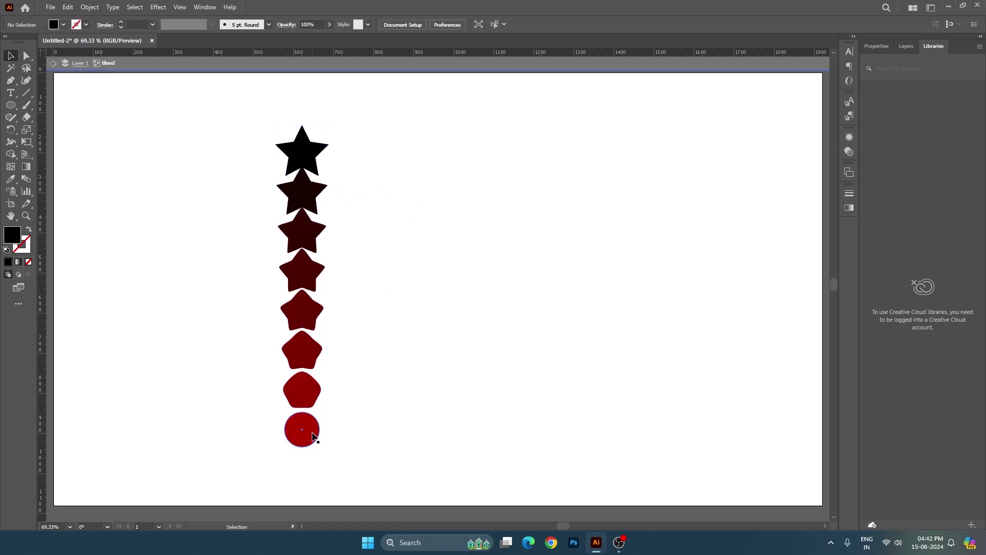
left_click(291, 422)
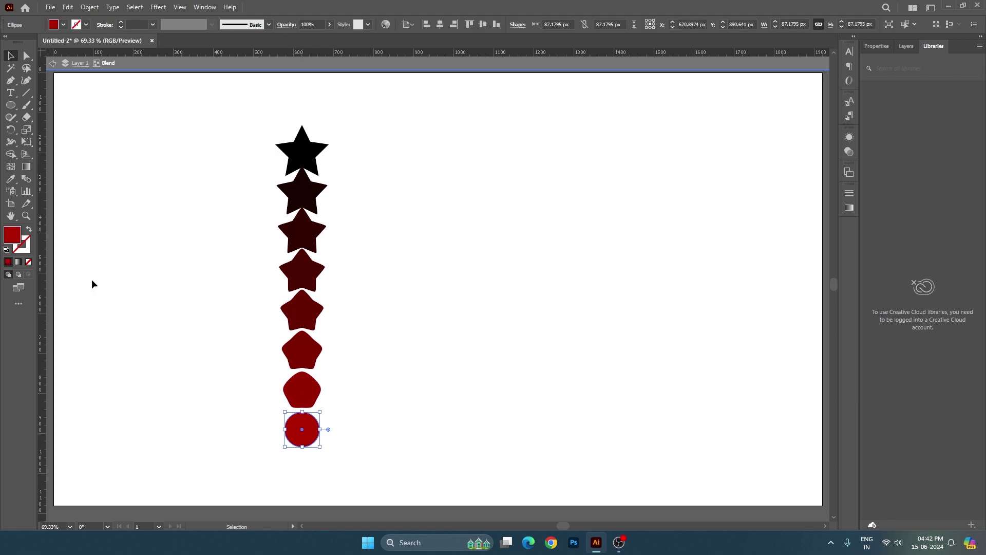
double_click(15, 239)
left_click(757, 209)
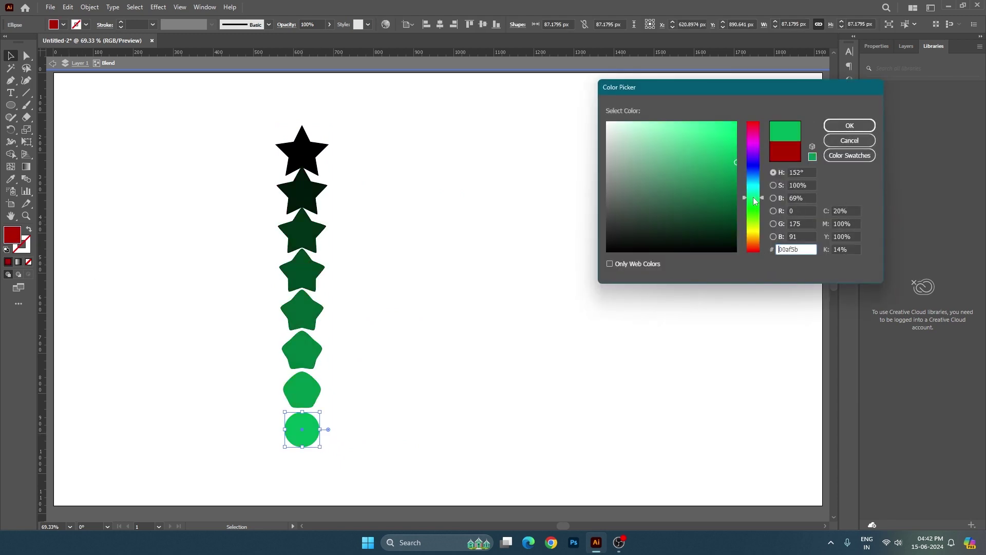
left_click(862, 124)
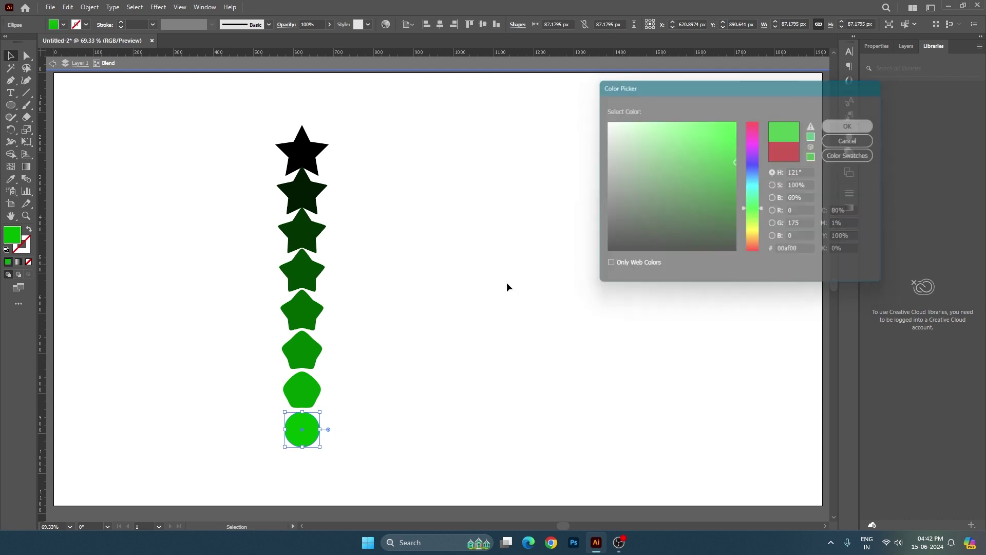
Step: Exit blend isolation mode and move the blend further left on the page
double_click(507, 284)
left_click_drag(304, 194, 283, 198)
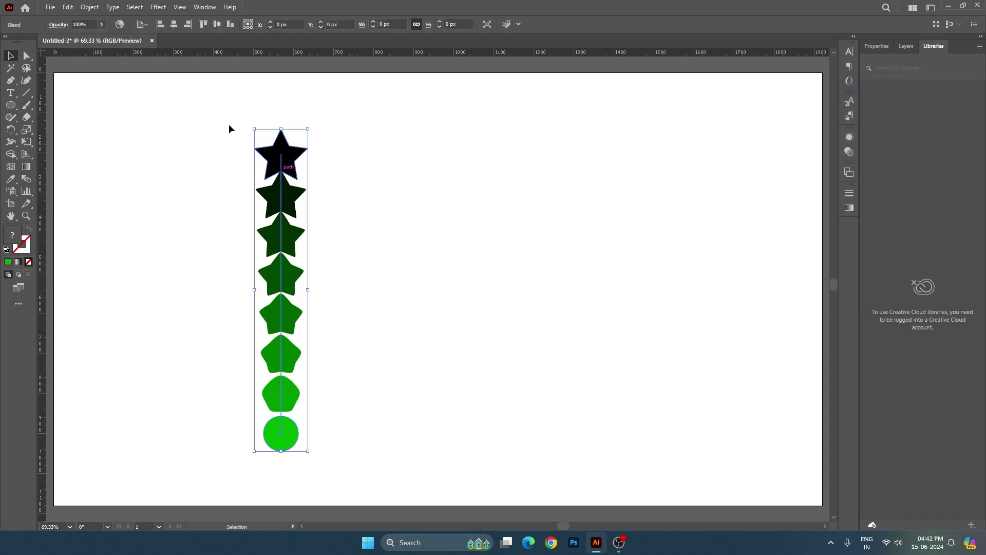
left_click(394, 395)
left_click_drag(284, 433, 242, 433)
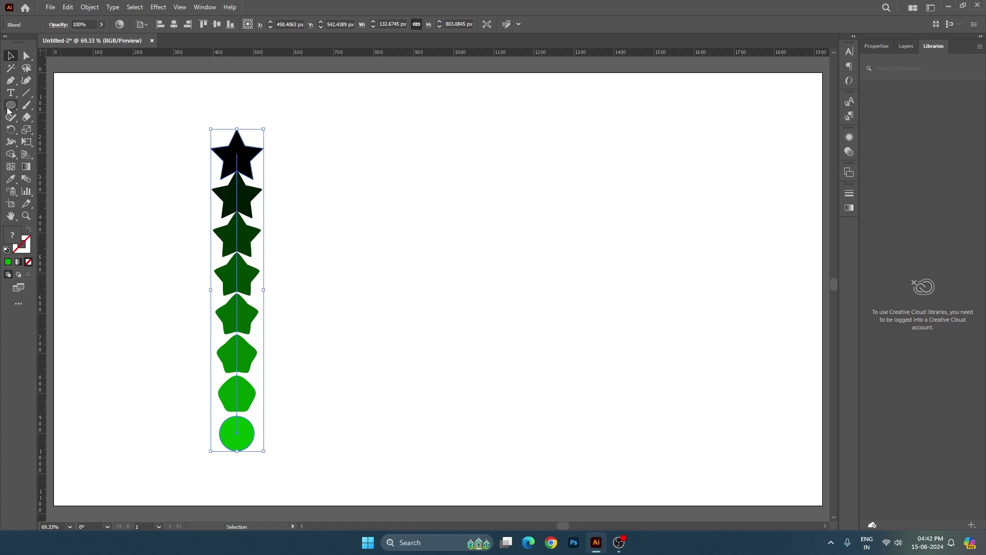
Step: Draw a new green star to the right of the blend
left_click_drag(10, 105, 69, 155)
mouse_move(509, 135)
left_mouse_down()
mouse_move(524, 169)
mouse_move(515, 165)
left_mouse_up()
key("v")
key("a")
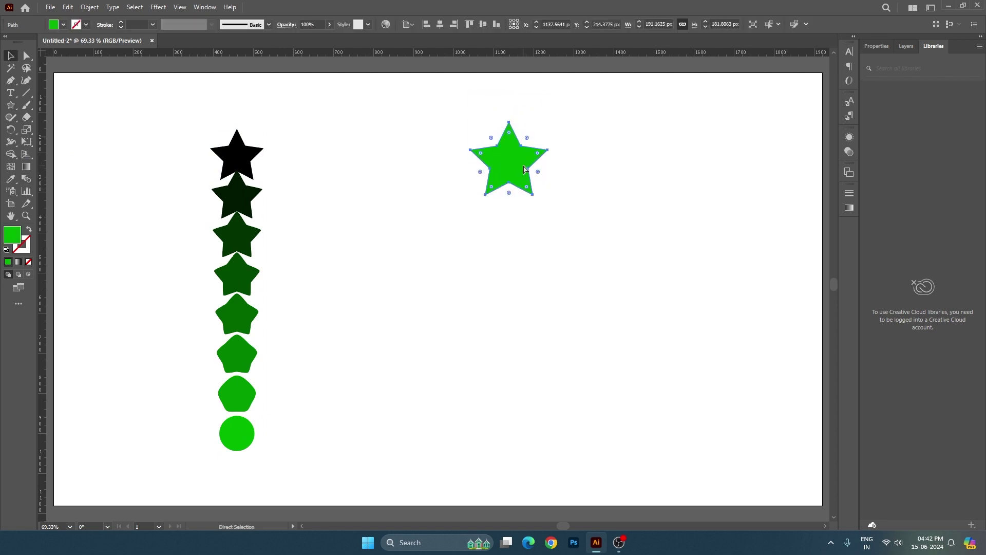
key("v")
Step: Duplicate the star straight below, colour the copy dark green #005e00 and shrink it
left_click_drag(533, 169, 533, 273)
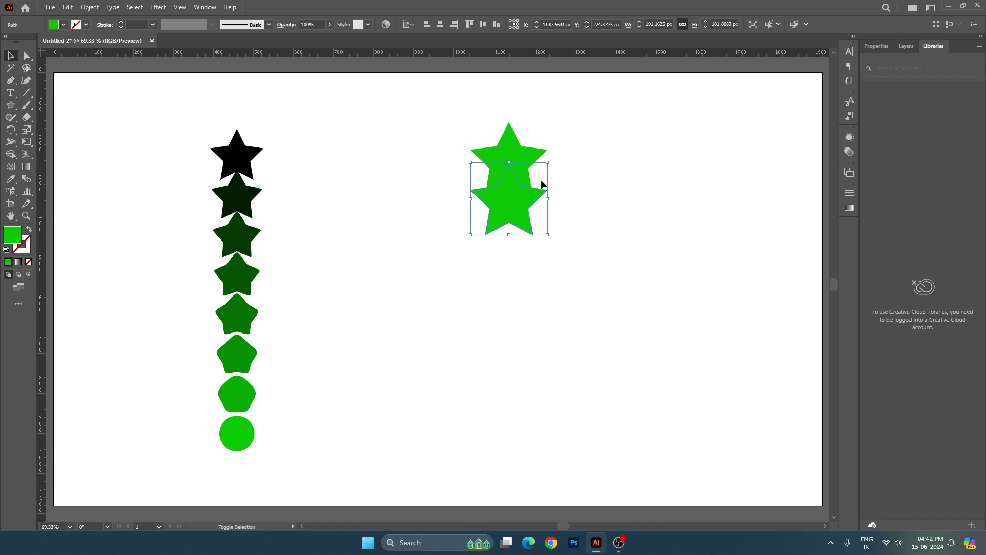
key("shift+Down")
key("shift+Down")
key("shift+Down")
key("shift+Down")
key("shift+Down")
key("shift+Down")
key("shift+Down")
key("shift+Down")
key("shift+Down")
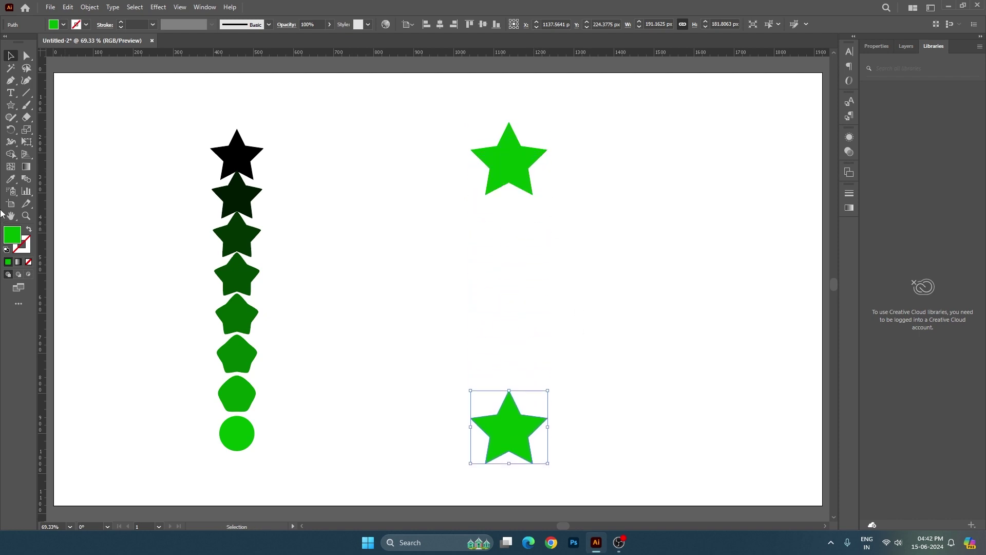
double_click(12, 237)
left_click_drag(731, 201, 736, 204)
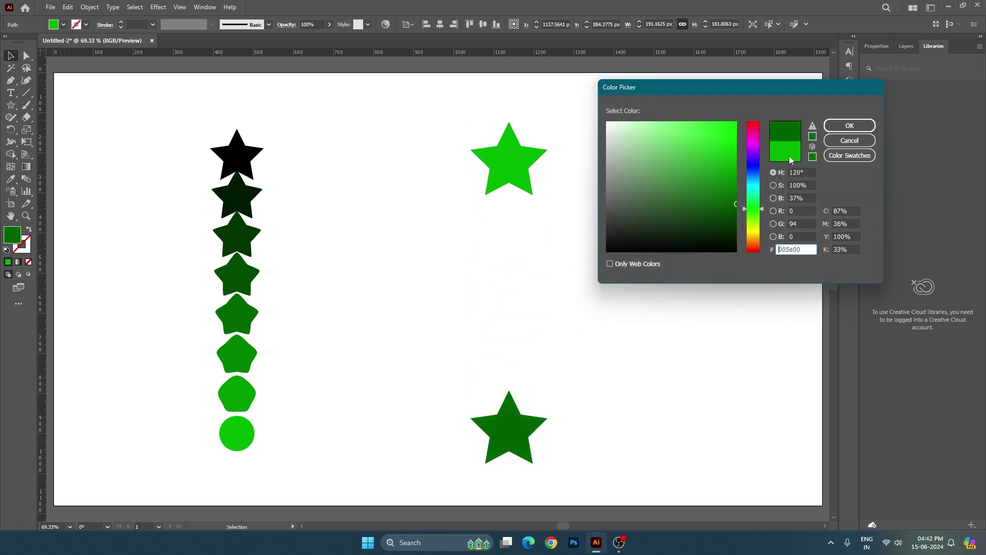
left_click(838, 126)
left_click_drag(548, 391, 521, 416)
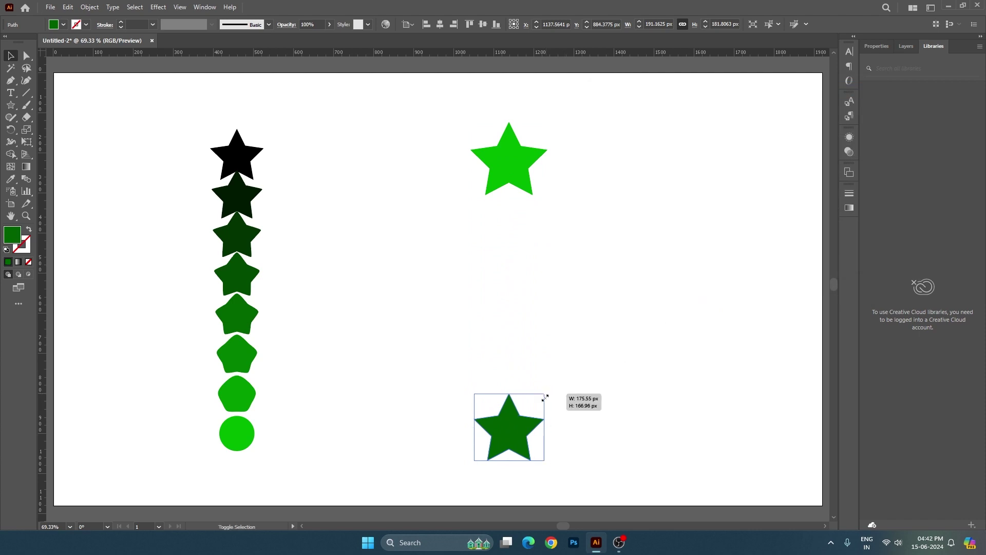
Step: Select both green stars and pick the Blend tool
left_click(460, 149)
left_click_drag(443, 121, 630, 457)
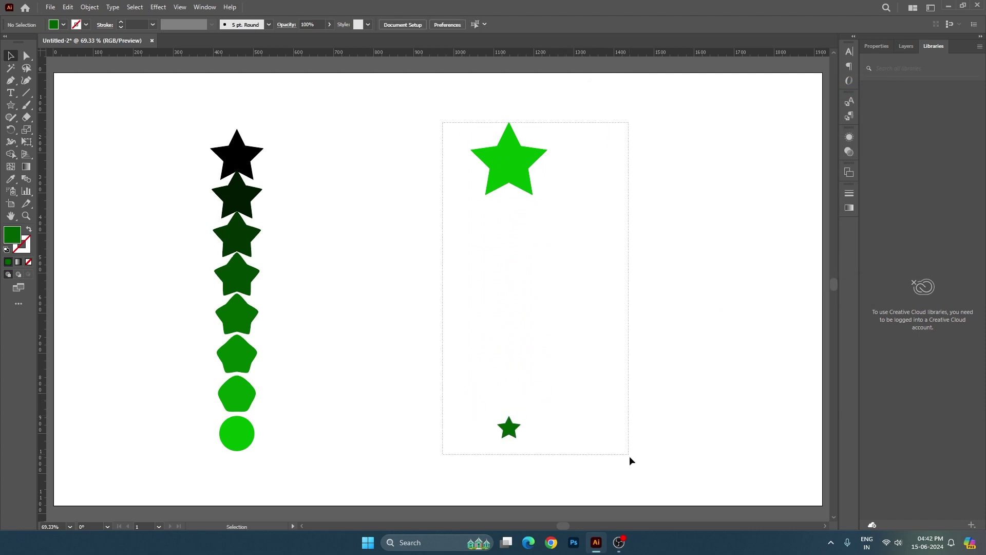
left_click(26, 178)
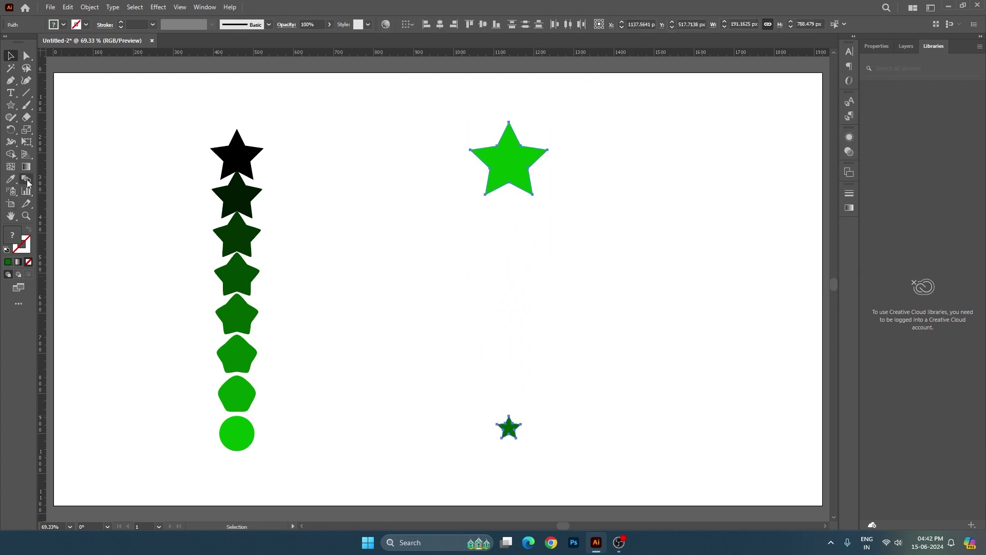
Step: Blend the large star into the small dark star using Specified Steps with Preview
left_click(509, 431)
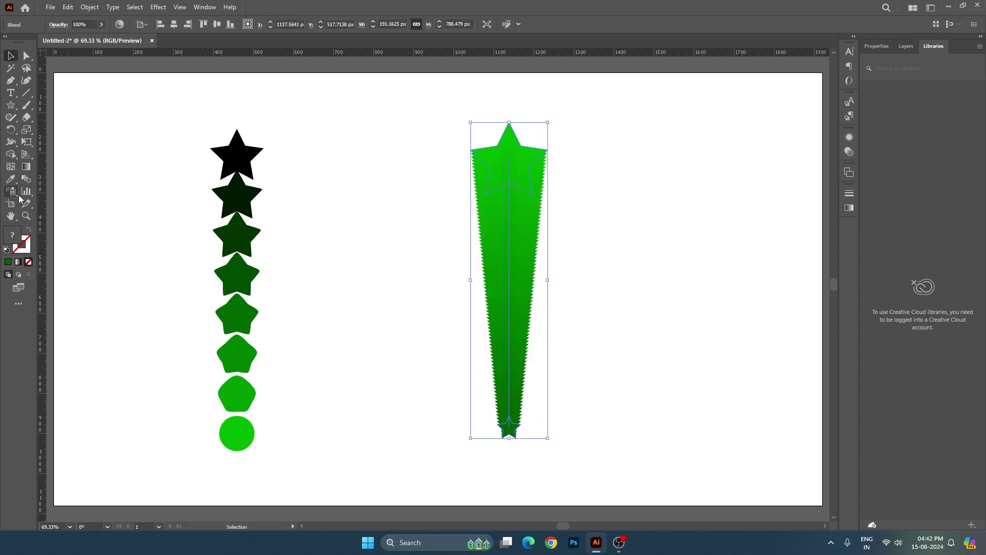
double_click(27, 178)
left_click(700, 128)
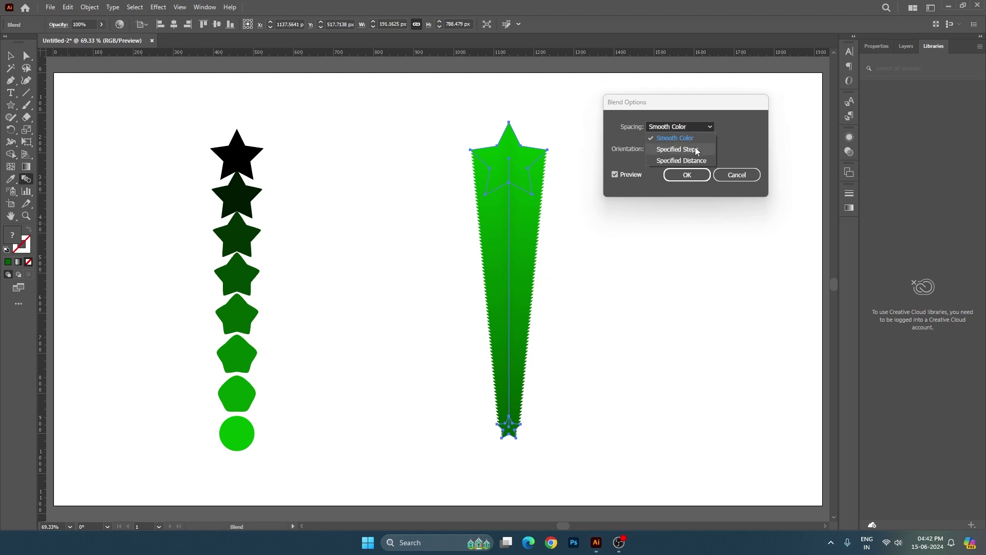
left_click(697, 151)
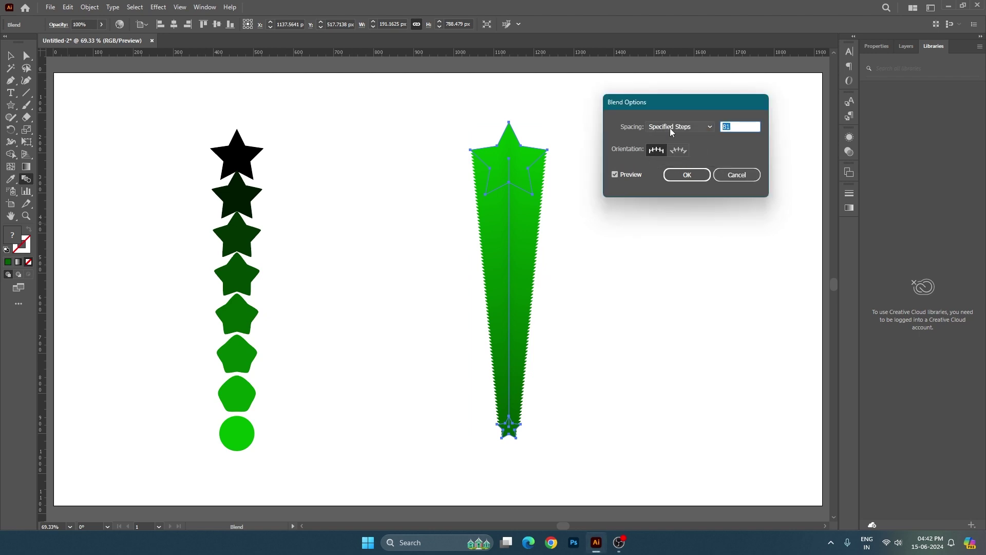
type("16")
left_click(631, 174)
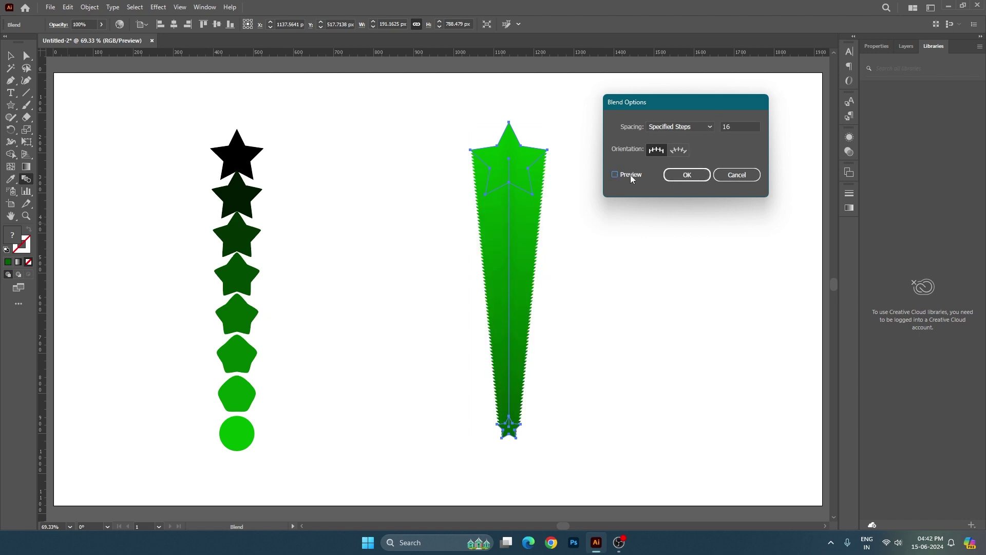
Step: Adjust the blend's step count to 8 and apply it
left_click(735, 126)
key("Down")
key("Down")
key("Down")
key("Down")
key("Down")
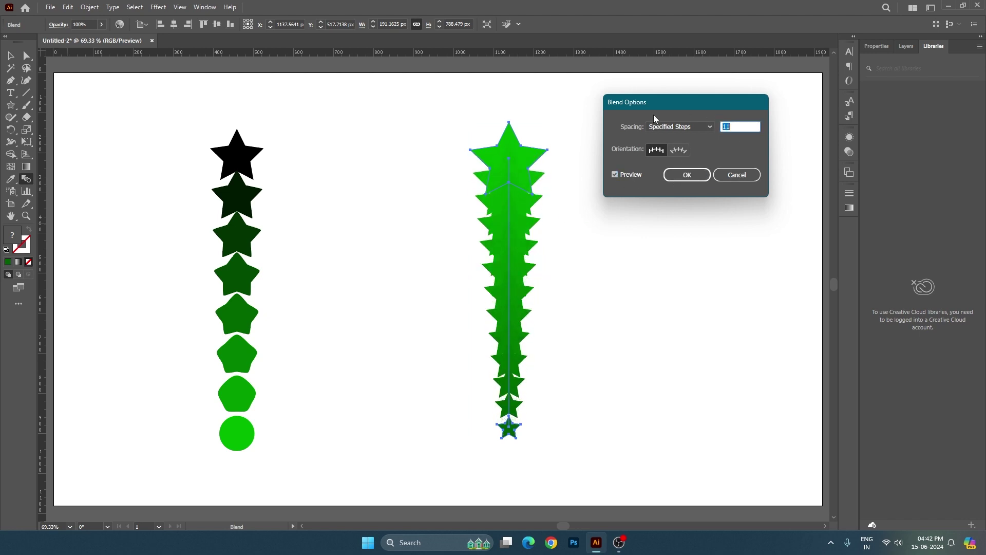
key("Down")
key("Down")
key("Down")
key("Down")
key("Down")
key("Down")
key("Down")
key("Down")
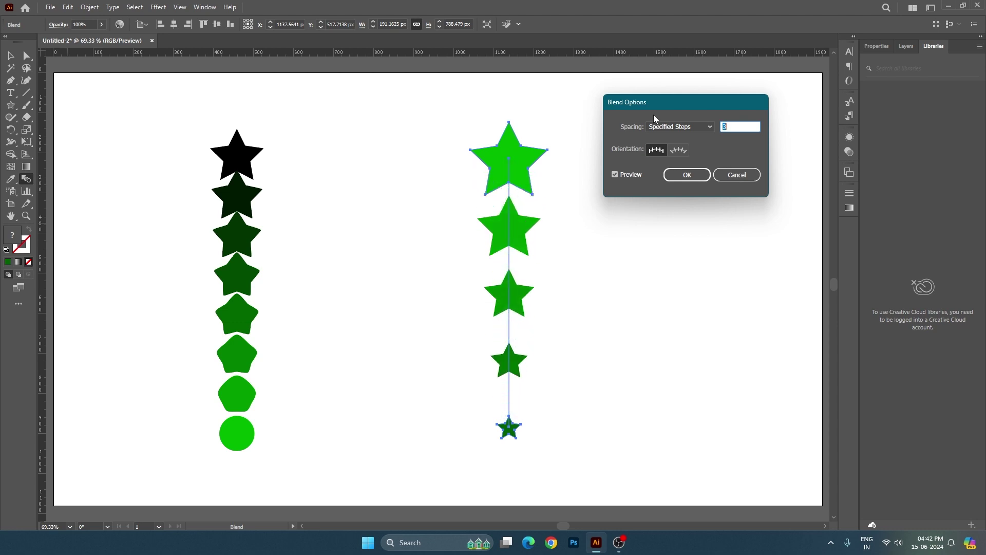
key("Down")
key("Down")
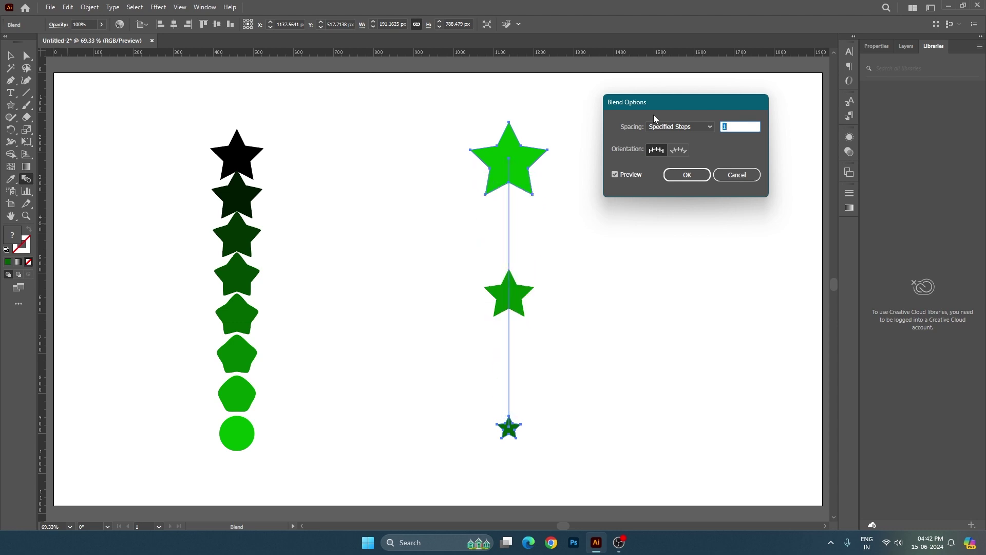
key("Up")
key("Up")
key("Up")
key("Up")
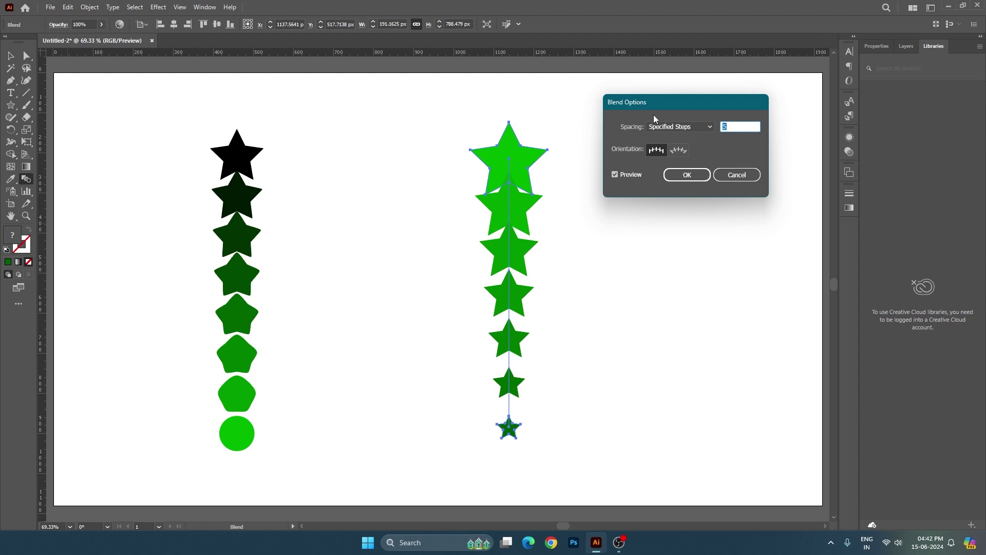
key("Up")
key("Up")
key("Up")
key("Up")
key("Up")
key("Up")
key("Up")
key("Up")
key("Up")
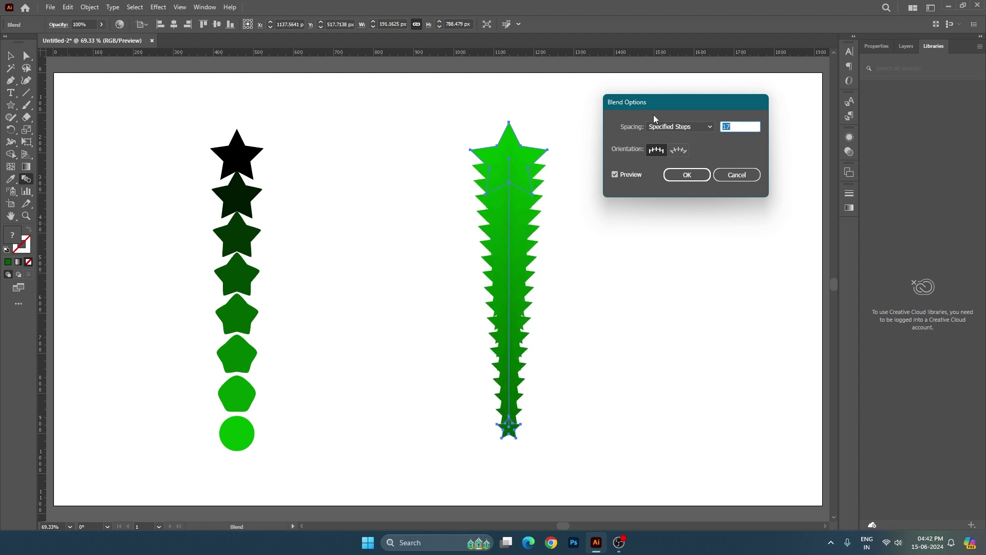
key("Up")
key("Up")
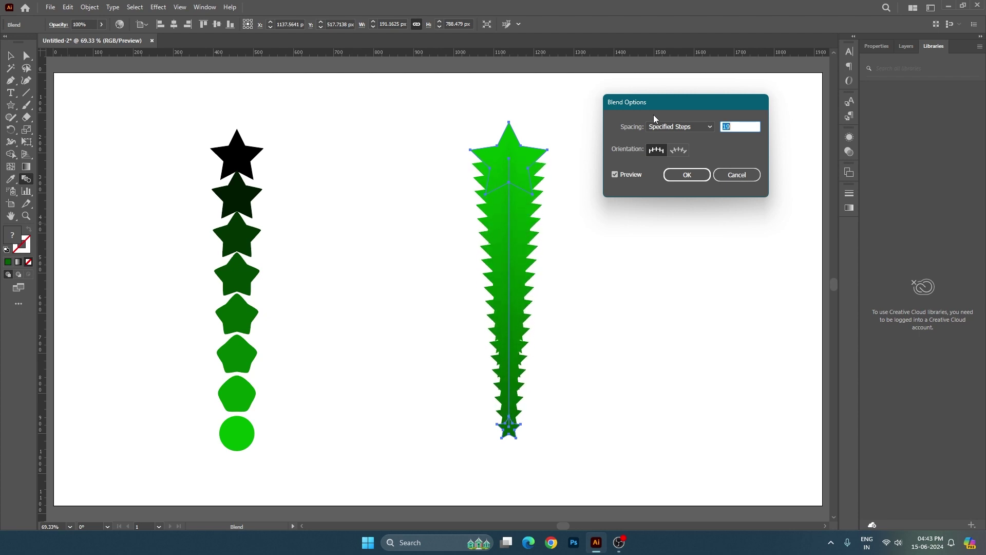
key("Down")
key("Down")
key("Down")
key("Down")
key("Down")
key("Down")
key("Down")
key("Down")
key("Down")
key("Down")
key("Down")
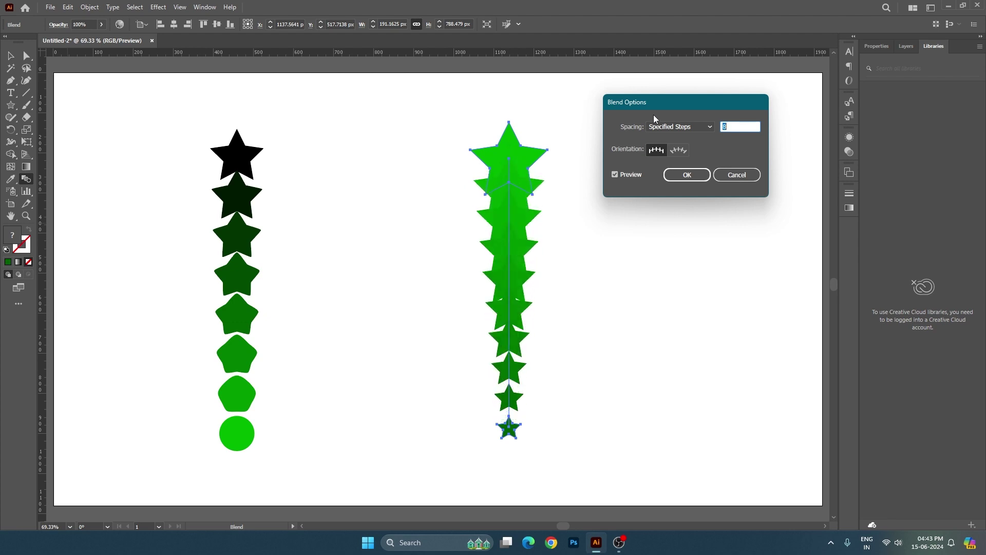
left_click(698, 178)
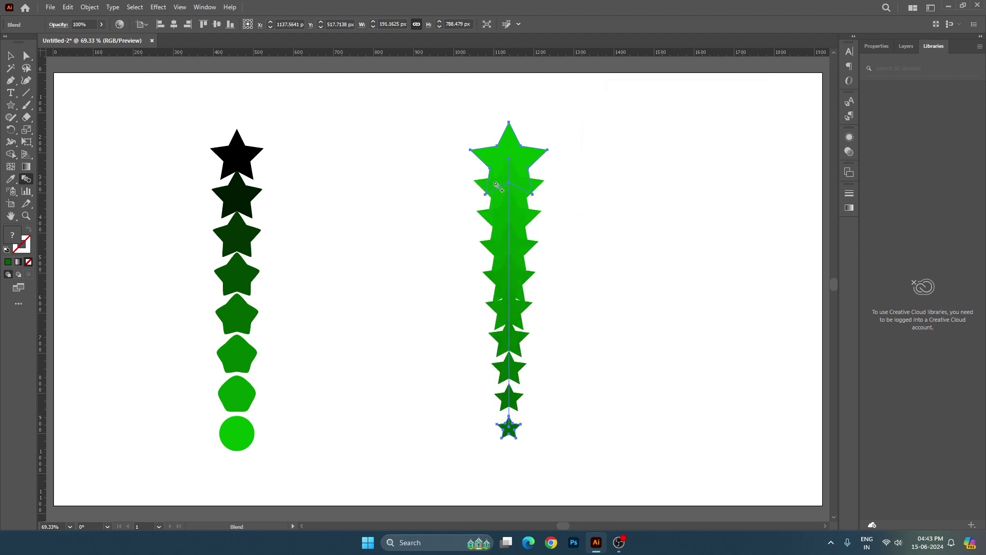
left_click(10, 55)
Step: Shift the star blend left and reposition its smallest end star with Direct Selection
left_click(433, 185)
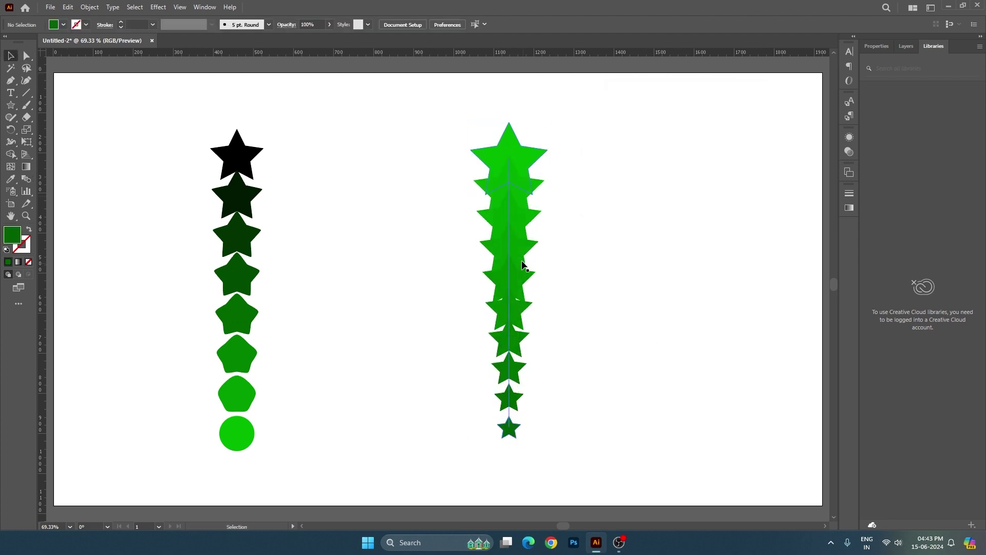
left_click_drag(521, 258, 459, 258)
left_click(119, 152)
left_click(27, 55)
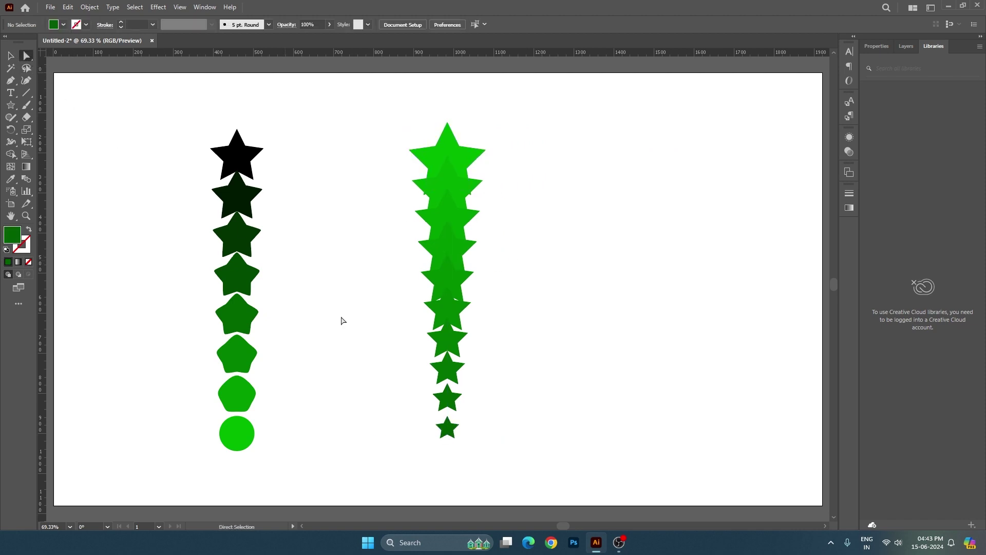
mouse_move(448, 433)
left_mouse_down()
mouse_move(794, 479)
mouse_move(376, 459)
mouse_move(799, 484)
left_mouse_up()
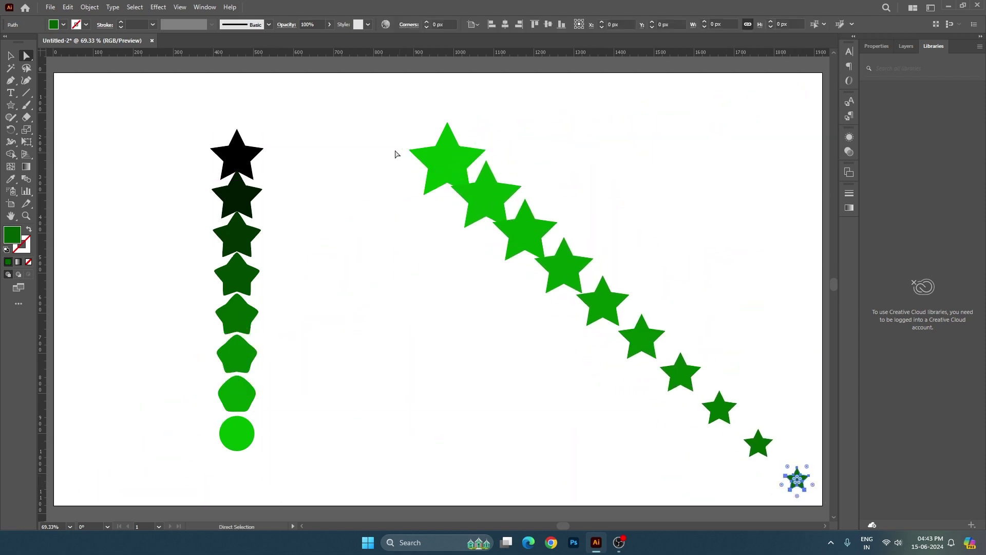
left_click(365, 126)
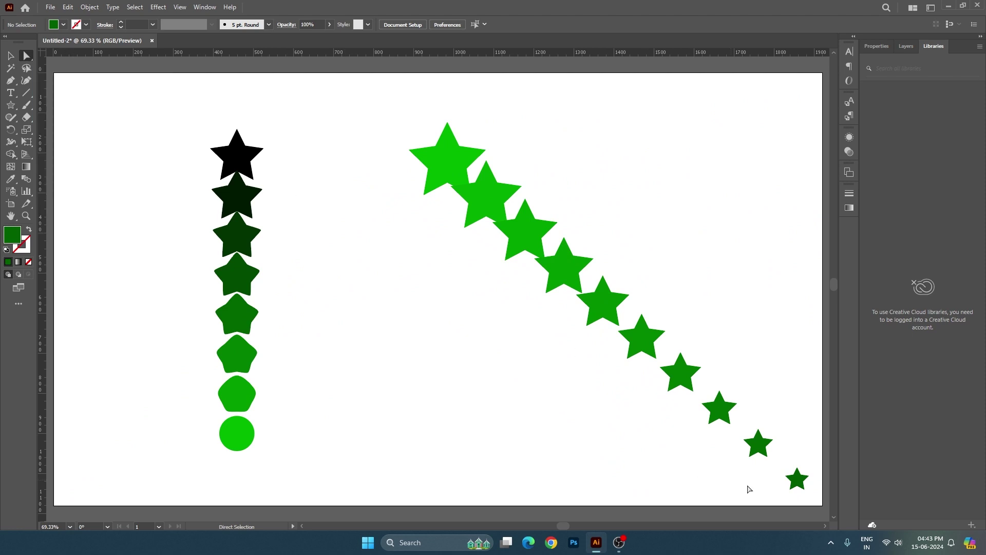
mouse_move(799, 485)
left_mouse_down()
mouse_move(759, 181)
mouse_move(717, 266)
left_mouse_up()
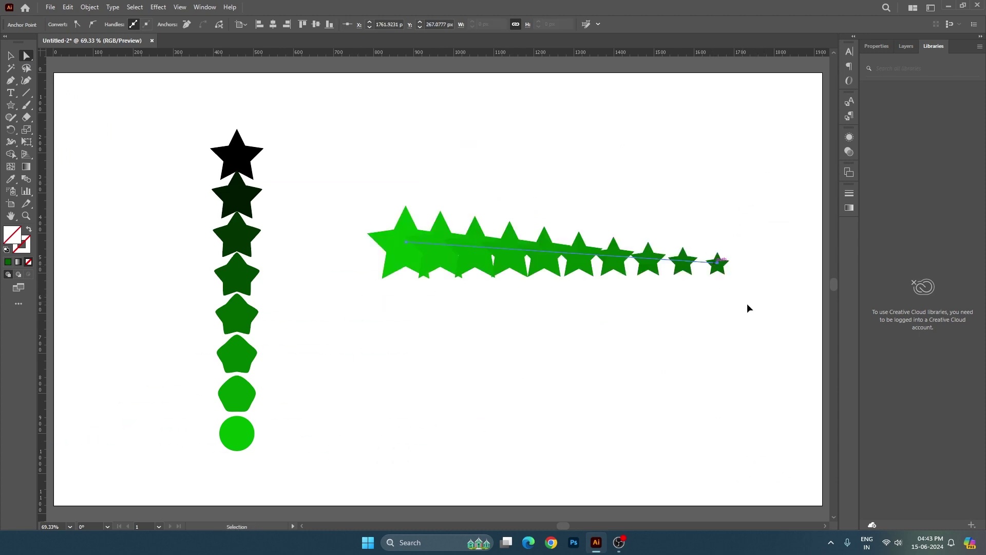
key("ctrl+z")
left_click_drag(760, 178, 471, 443)
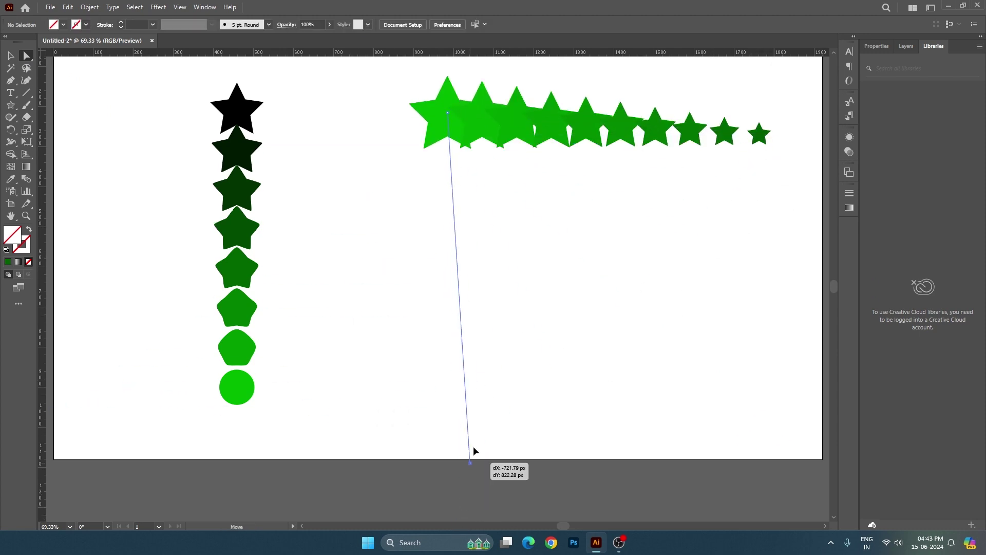
Step: Marquee-select both star blends and delete them
scroll(523, 422, "up", 2)
key("v")
left_click(546, 381)
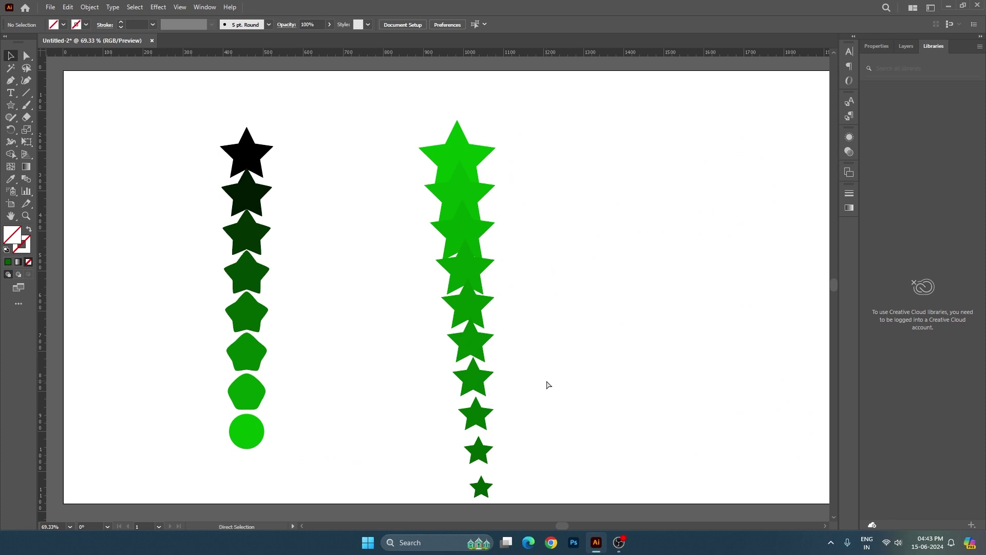
left_click_drag(154, 135, 594, 356)
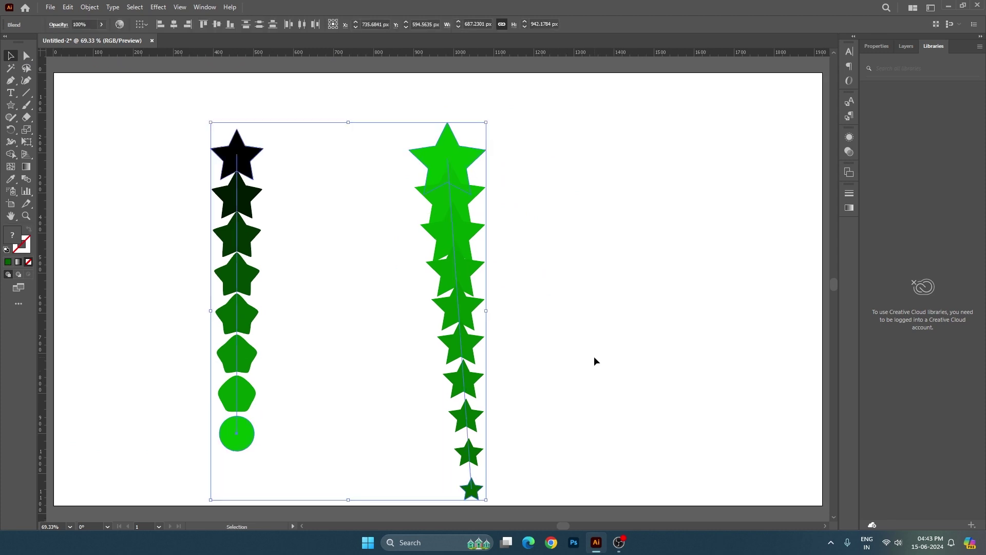
key("Delete")
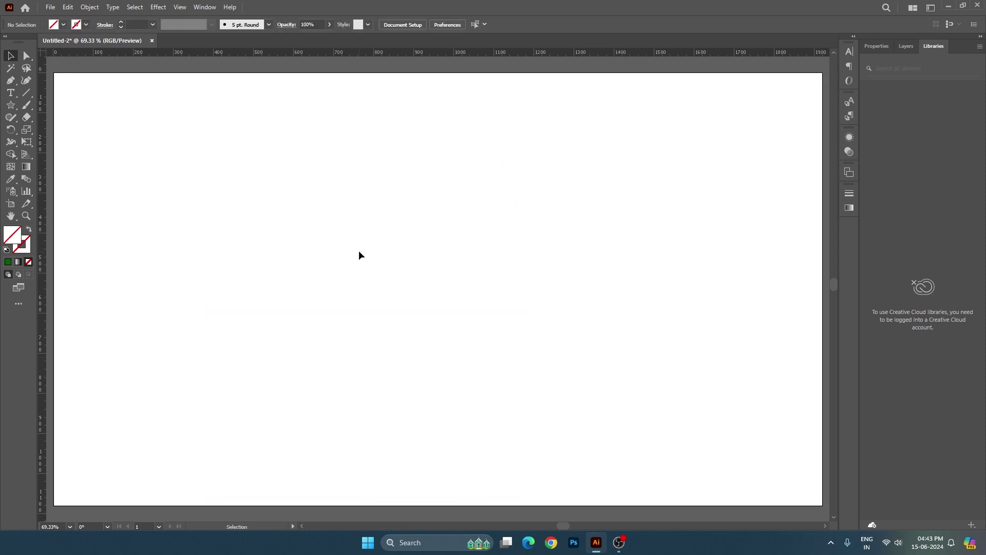
Step: Draw a hexagon outline at the upper left of the artboard with the Polygon Tool
left_click(90, 10)
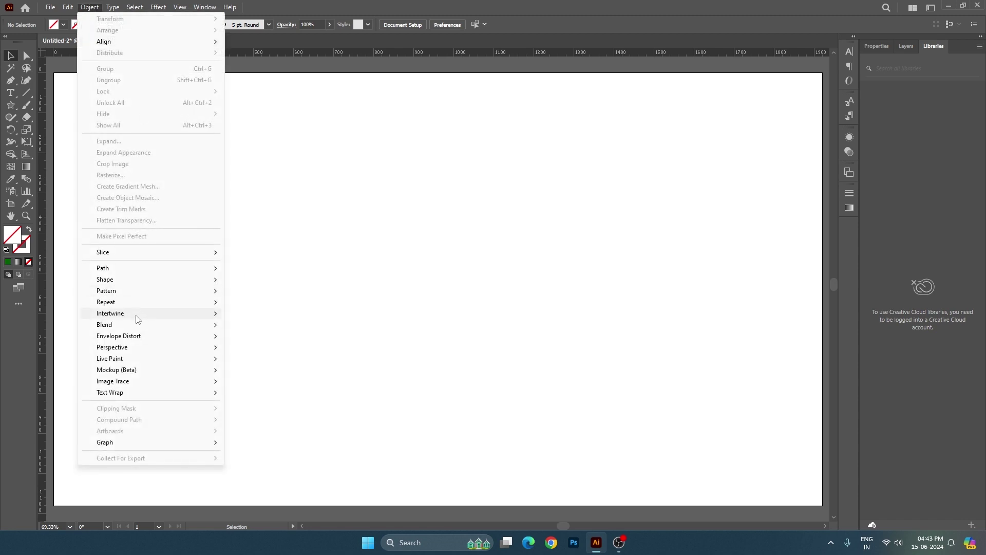
mouse_move(104, 324)
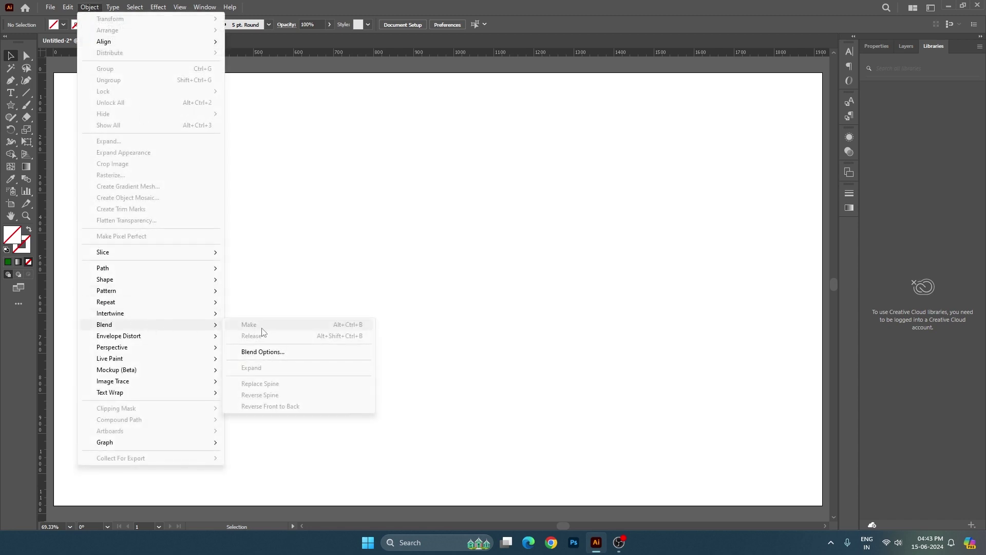
left_click(388, 269)
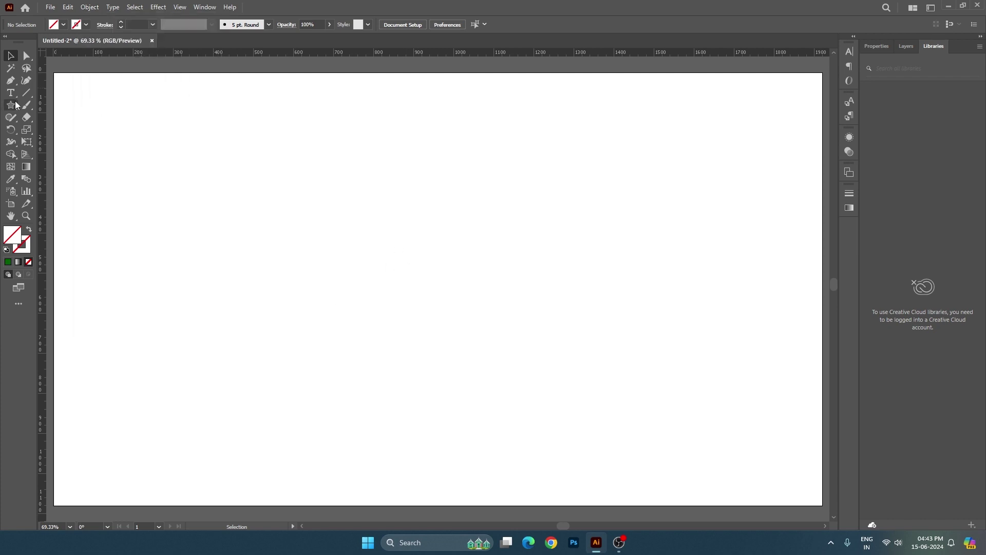
left_click(11, 106)
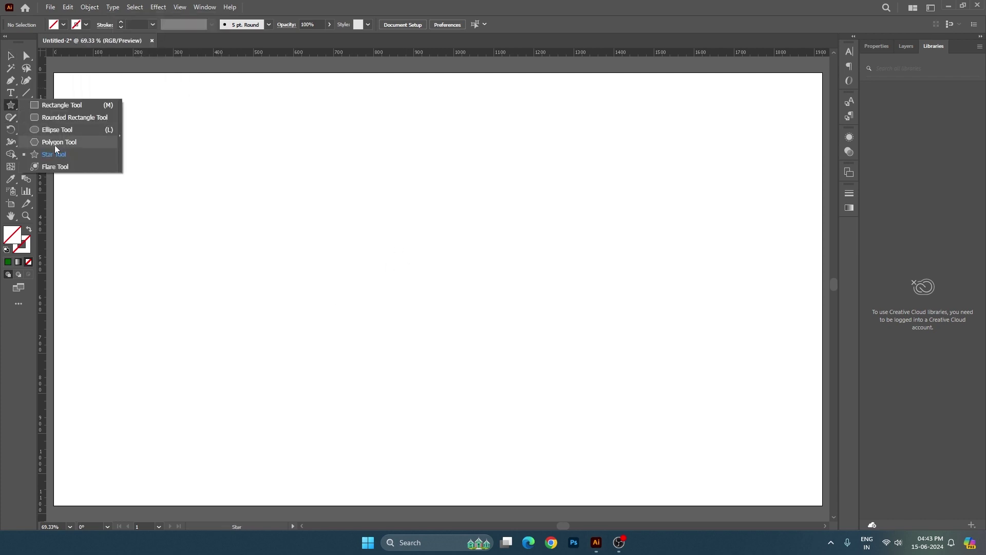
left_click_drag(13, 109, 54, 145)
left_click_drag(338, 197, 390, 278)
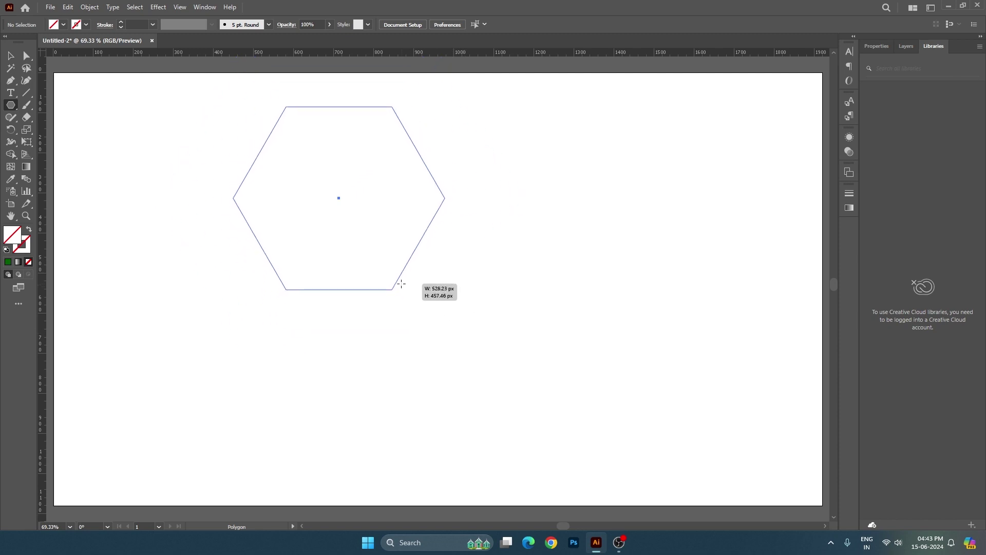
Step: Move the hexagon down-right and give it a 2 pt blue 0049ff outline
key("v")
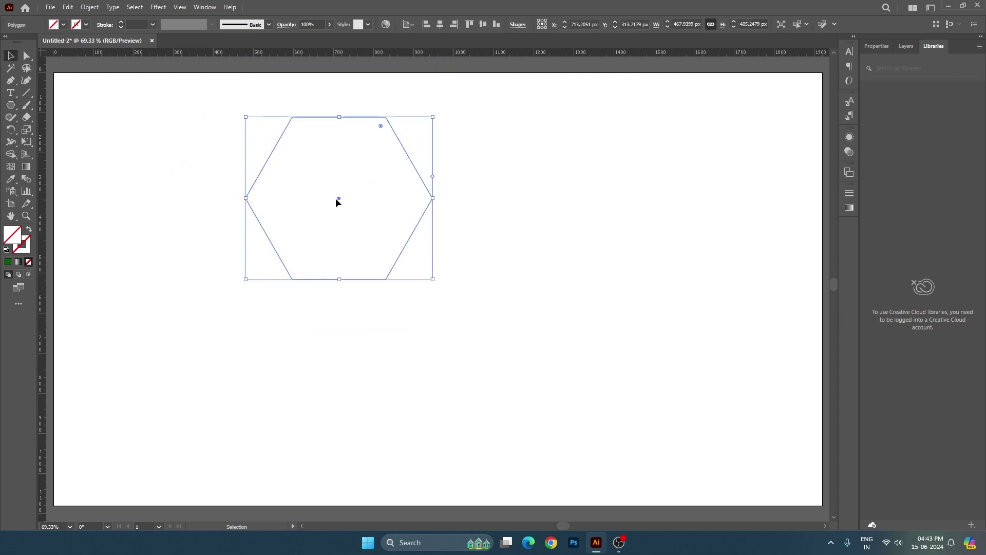
mouse_move(336, 201)
left_mouse_down()
mouse_move(437, 272)
mouse_move(429, 286)
left_mouse_up()
double_click(27, 250)
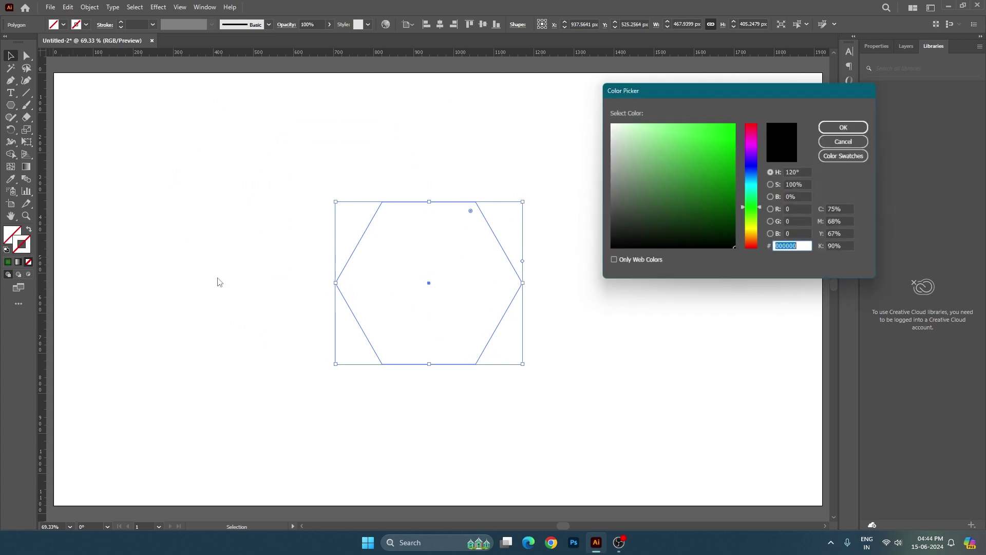
left_click_drag(748, 206, 758, 175)
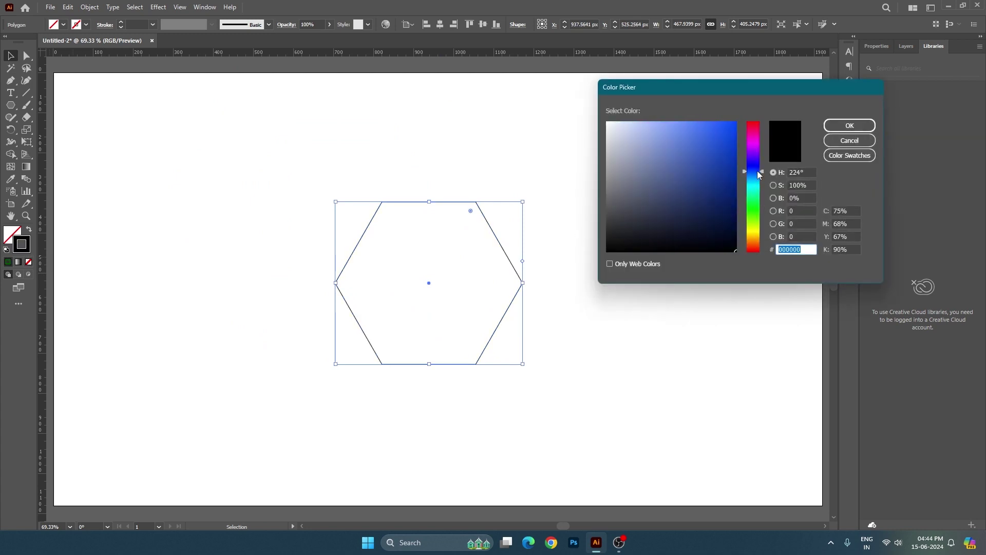
left_click(736, 123)
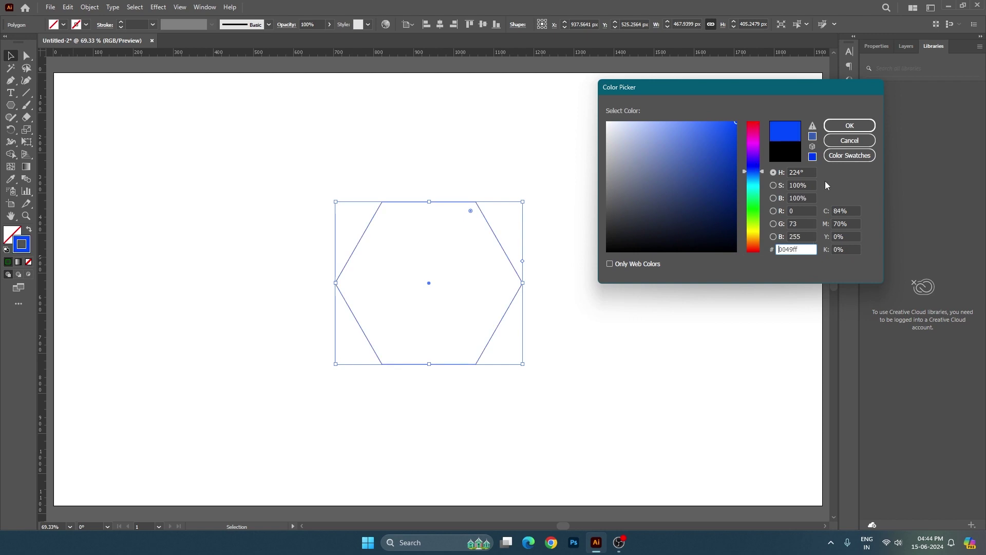
left_click(849, 126)
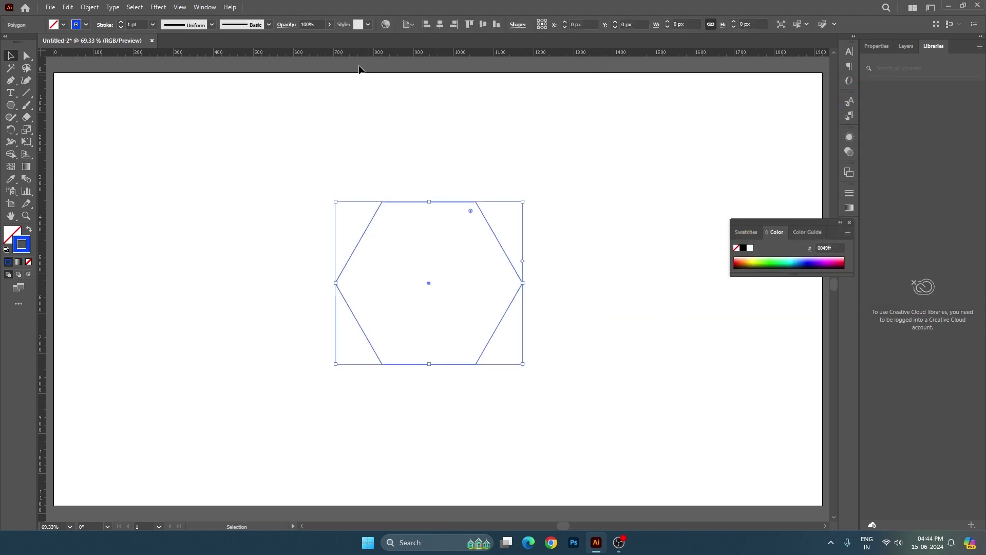
left_click(121, 22)
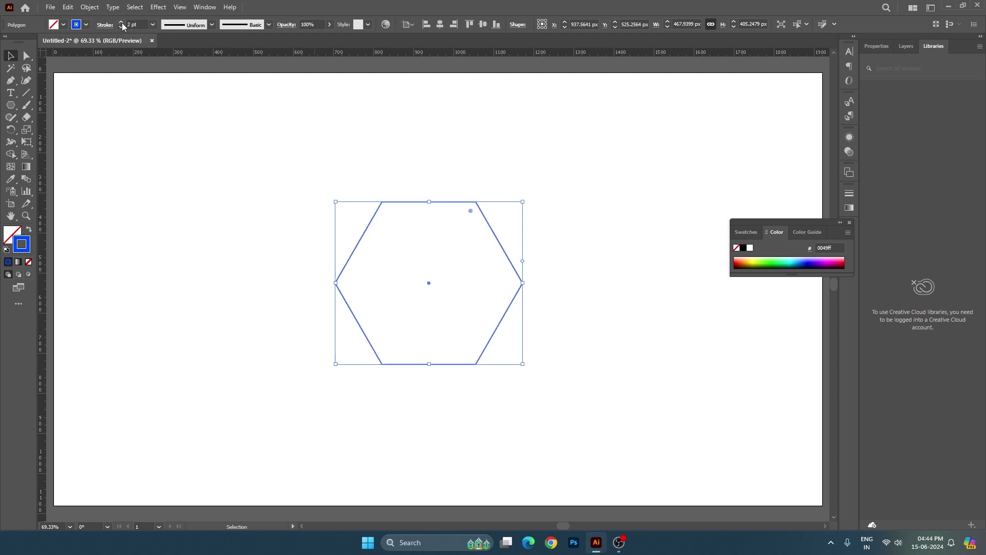
Step: Rotate the hexagon 90° so a point faces up
left_click_drag(315, 142, 575, 310)
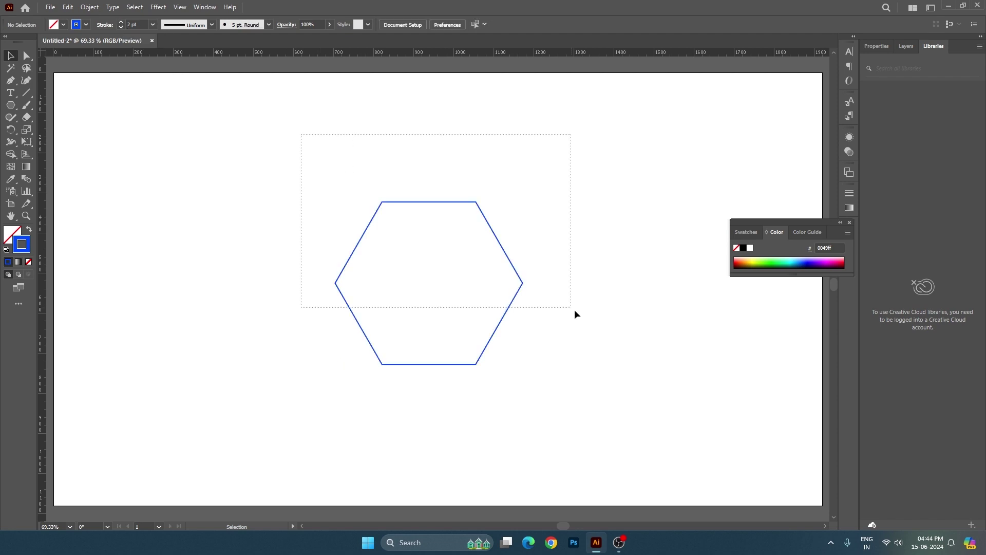
left_click_drag(525, 197, 550, 409)
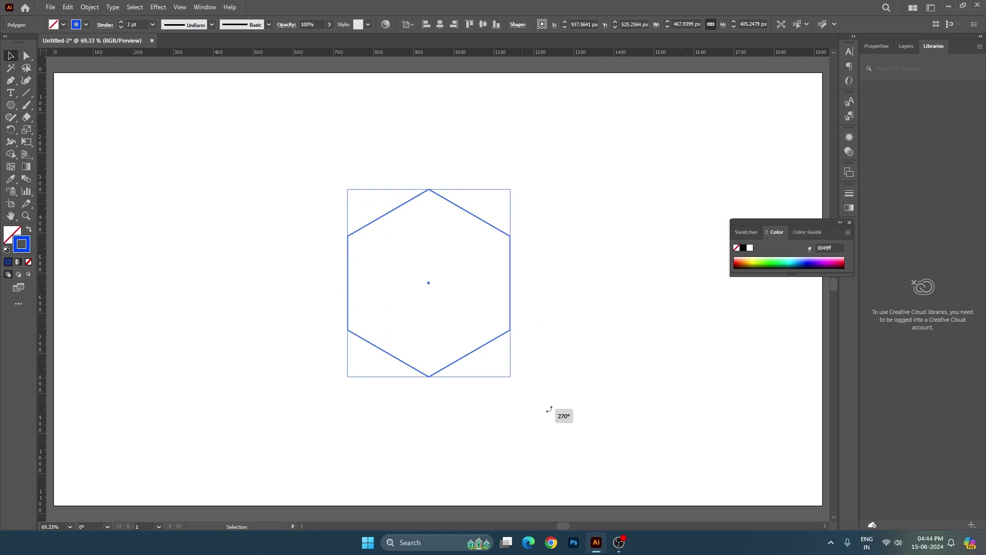
left_click(595, 405)
left_click_drag(537, 103, 417, 275)
key("a")
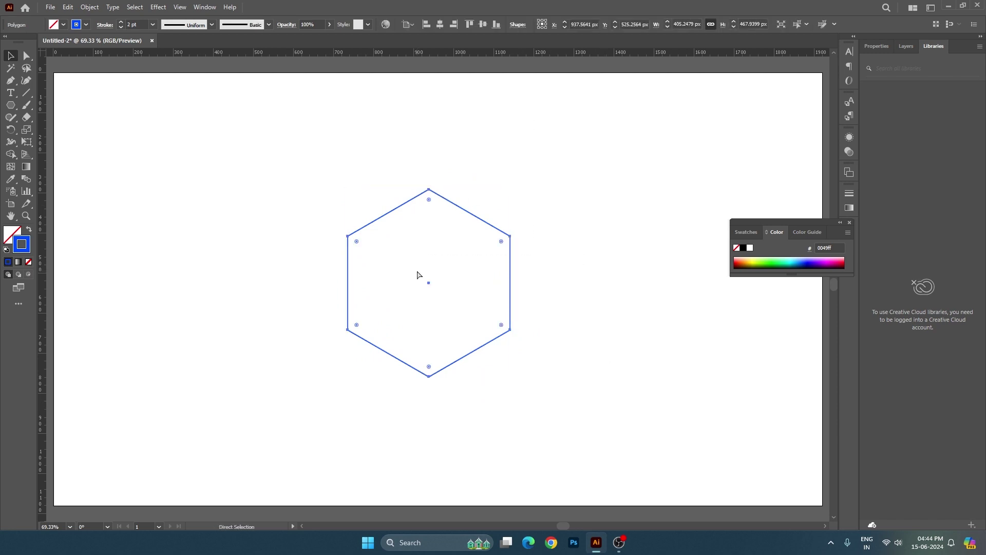
key("v")
left_click_drag(538, 204, 546, 255)
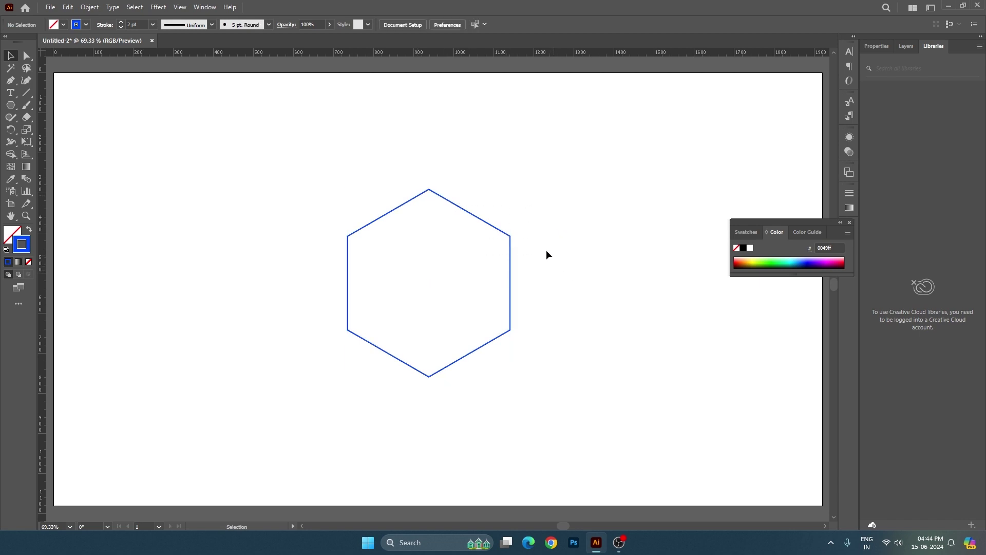
left_click(508, 234)
Step: Alt-scale a smaller copy inside the blue hexagon and outline it in cyan 00cfff
mouse_move(510, 189)
left_mouse_down()
mouse_move(471, 233)
mouse_move(488, 278)
mouse_move(489, 324)
left_mouse_up()
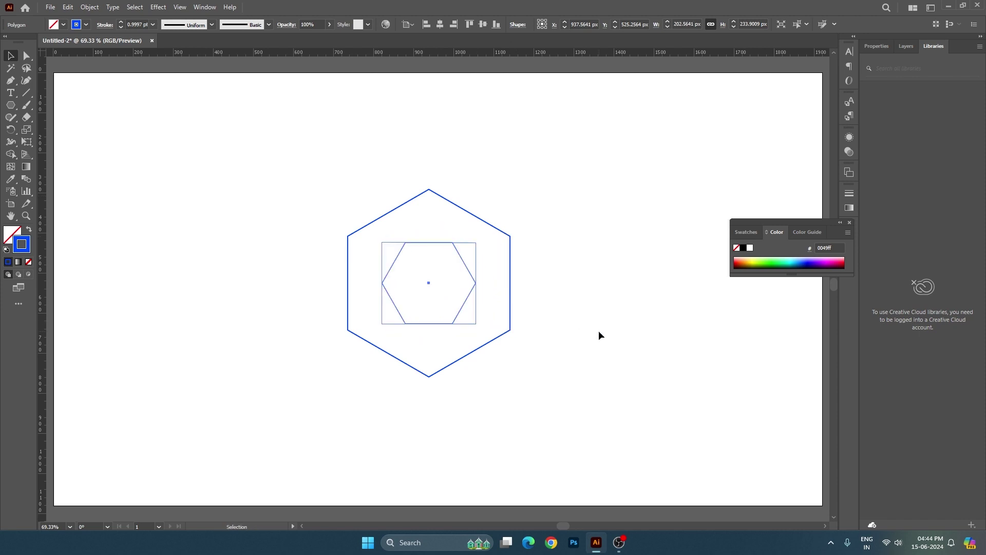
left_click(538, 307)
left_click(475, 286)
double_click(21, 244)
left_click_drag(752, 173, 754, 182)
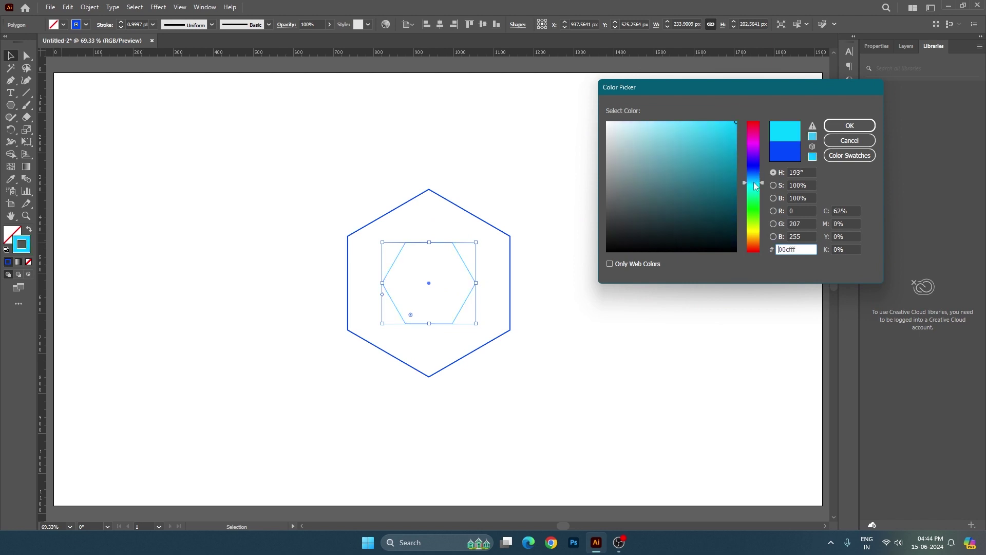
left_click(841, 128)
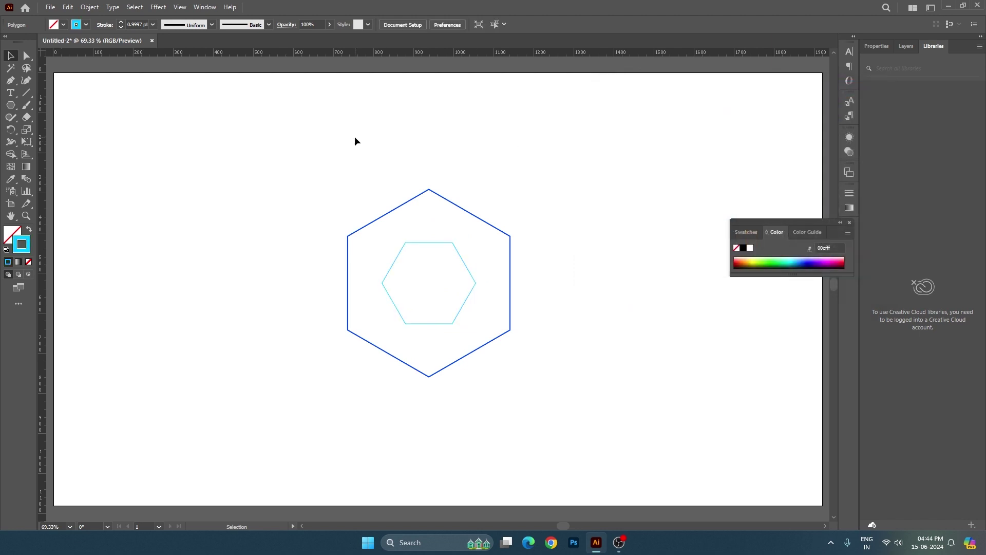
left_click(419, 195)
left_click(434, 242)
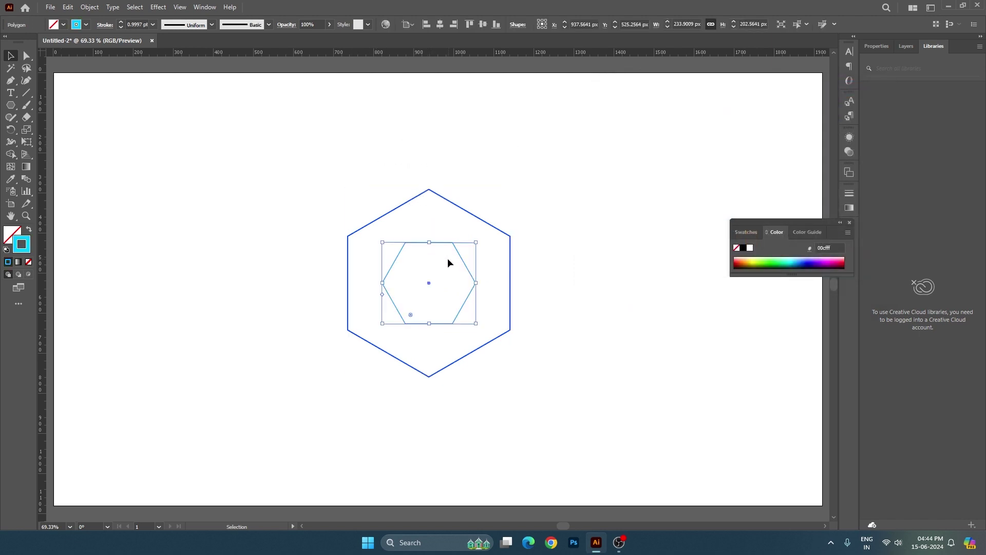
type("2")
left_click(247, 204)
scroll(440, 279, "up", 1)
Step: Select both hexagons and make a blend from the blue outer to the cyan inner one
scroll(440, 279, "up", 1)
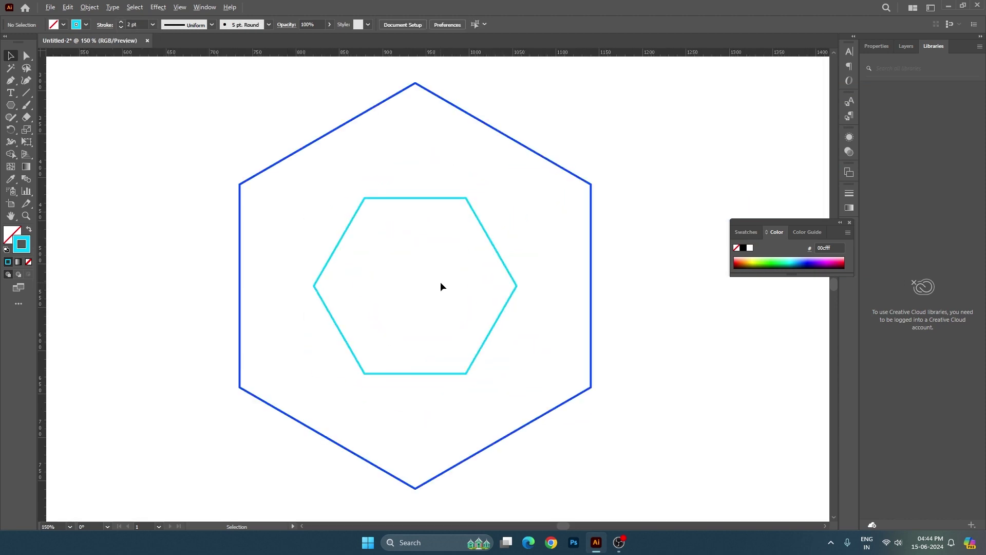
left_click(849, 223)
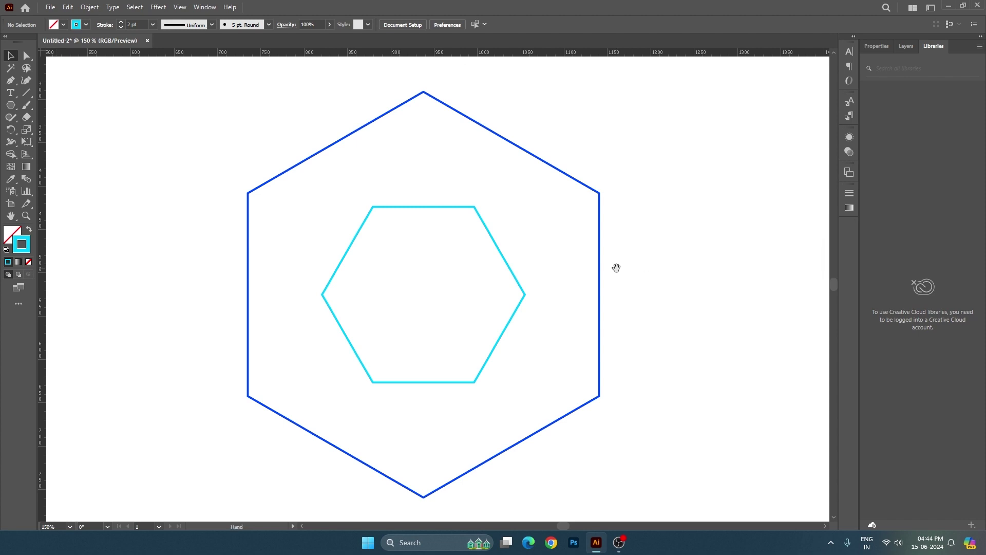
left_click_drag(180, 147, 741, 428)
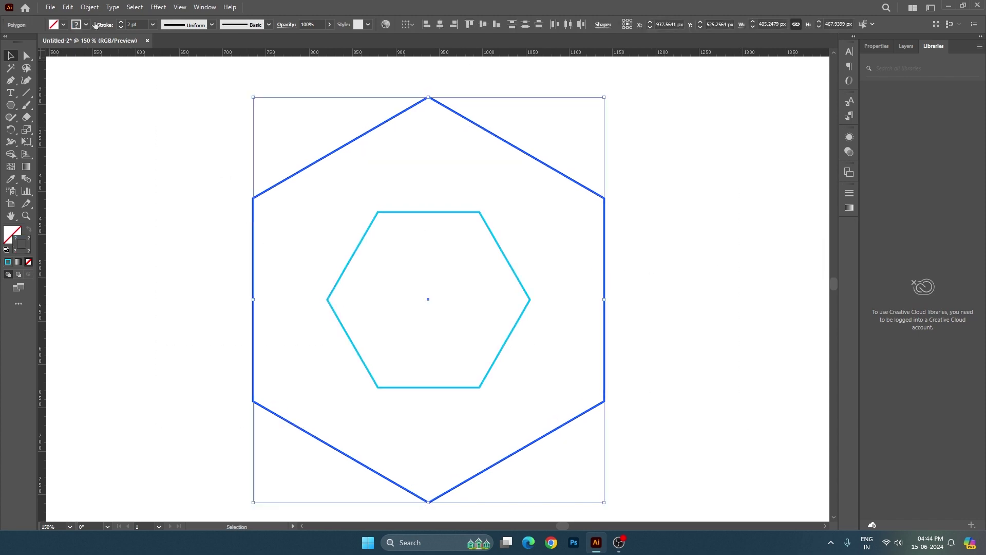
left_click(89, 7)
mouse_move(104, 325)
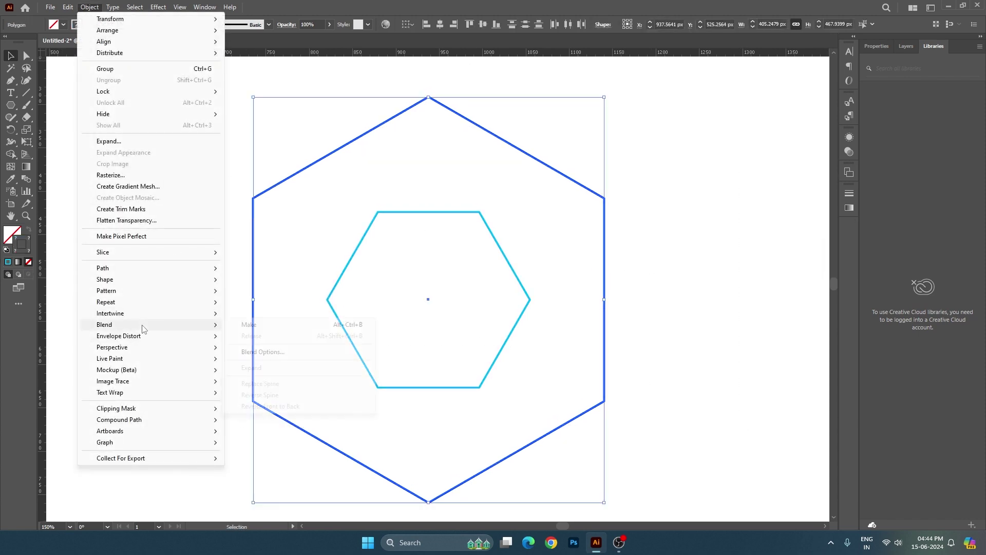
left_click(274, 329)
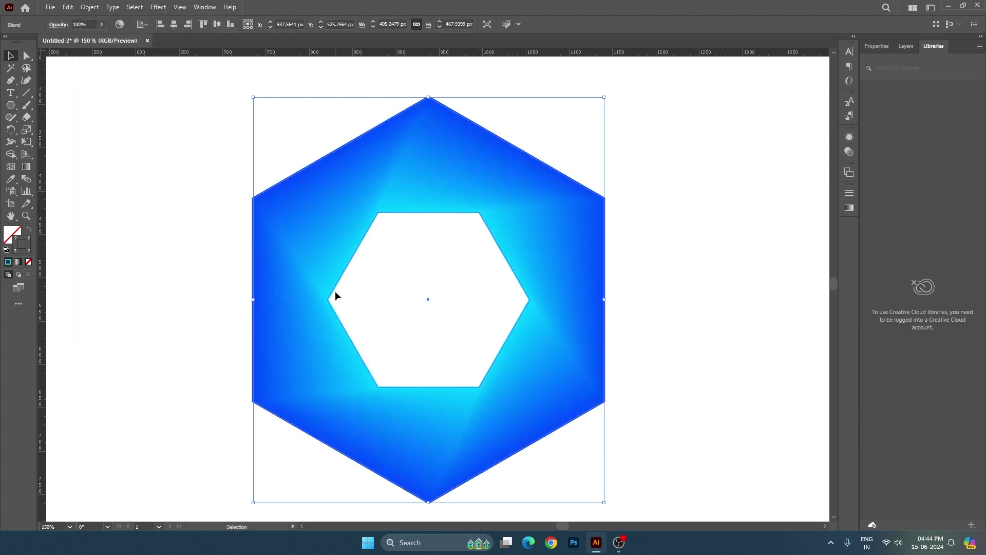
left_click(89, 7)
mouse_move(103, 324)
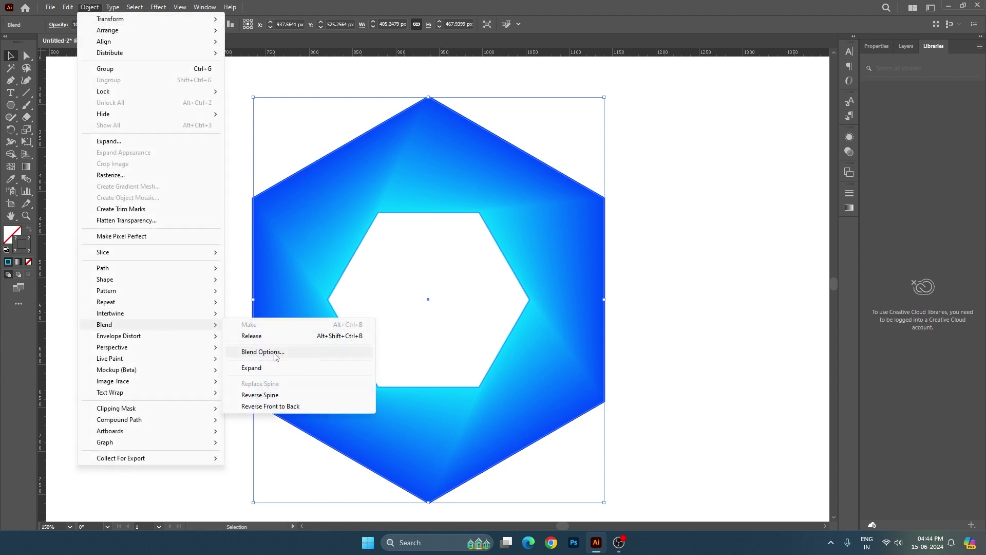
Step: Switch the hexagon blend's spacing to Specified Steps and enter a step count
left_click(276, 352)
left_click(679, 128)
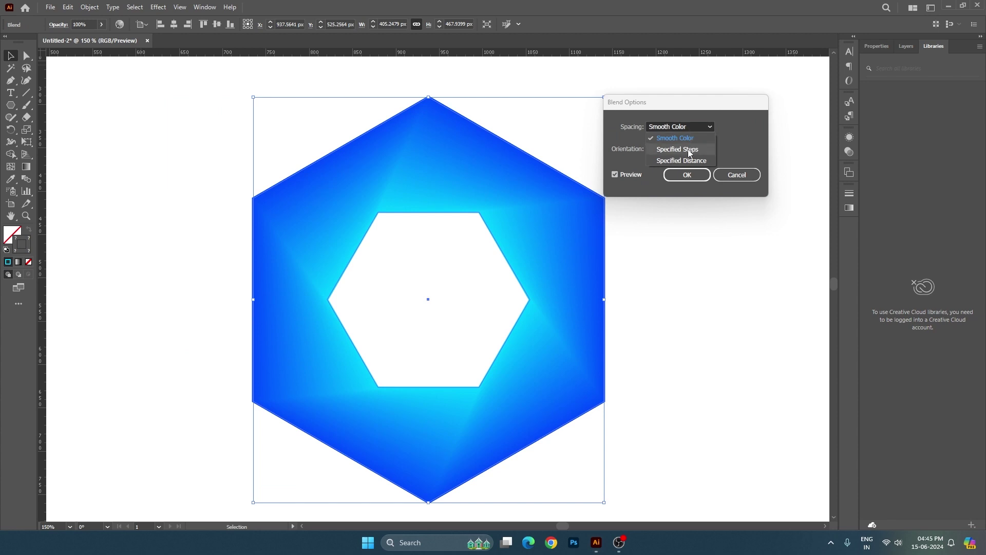
left_click(678, 150)
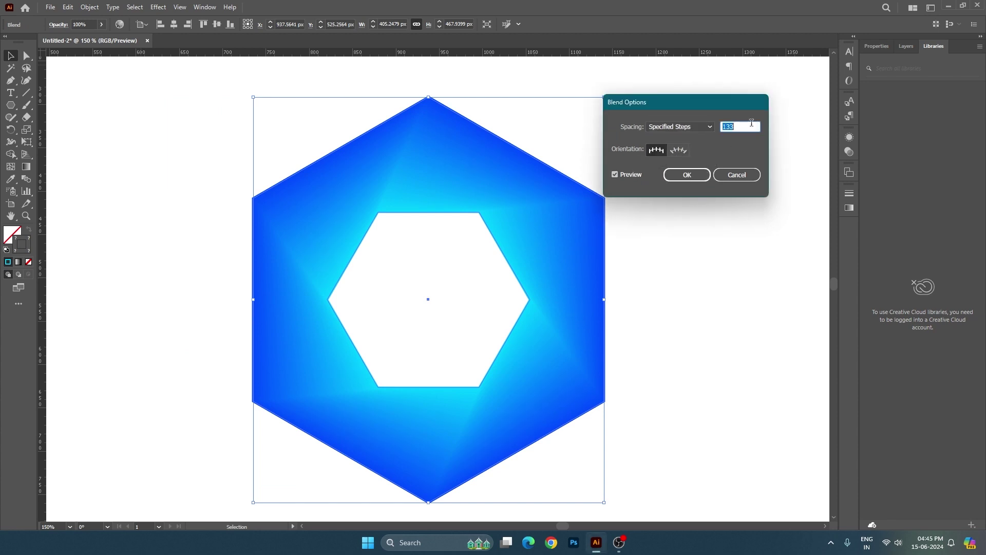
key("Tab")
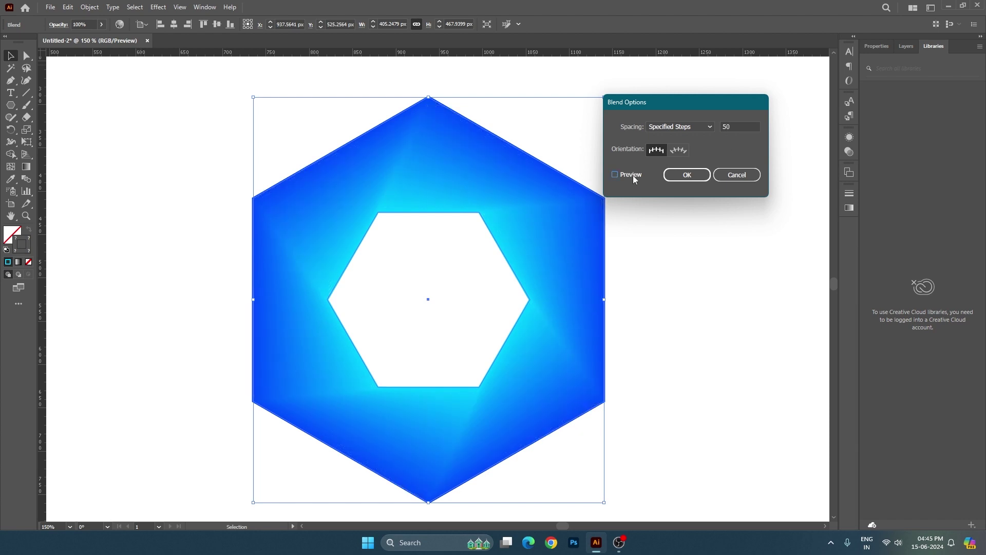
left_click(744, 127)
type("33")
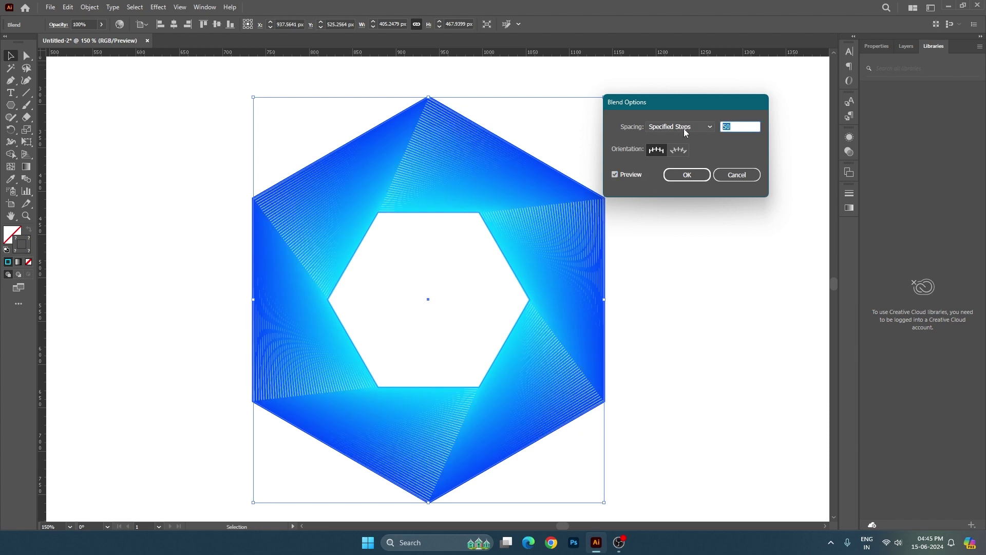
type("10")
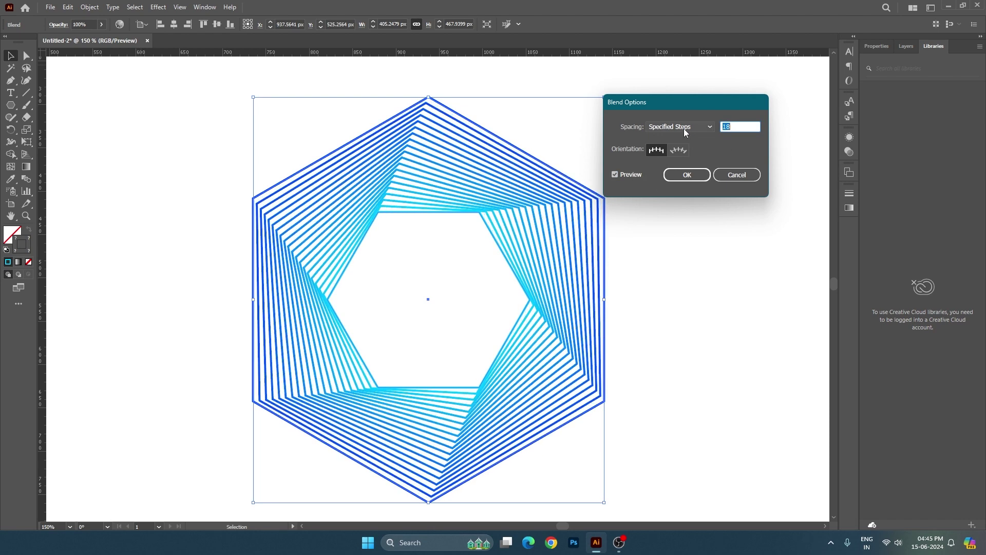
left_click_drag(722, 105, 760, 103)
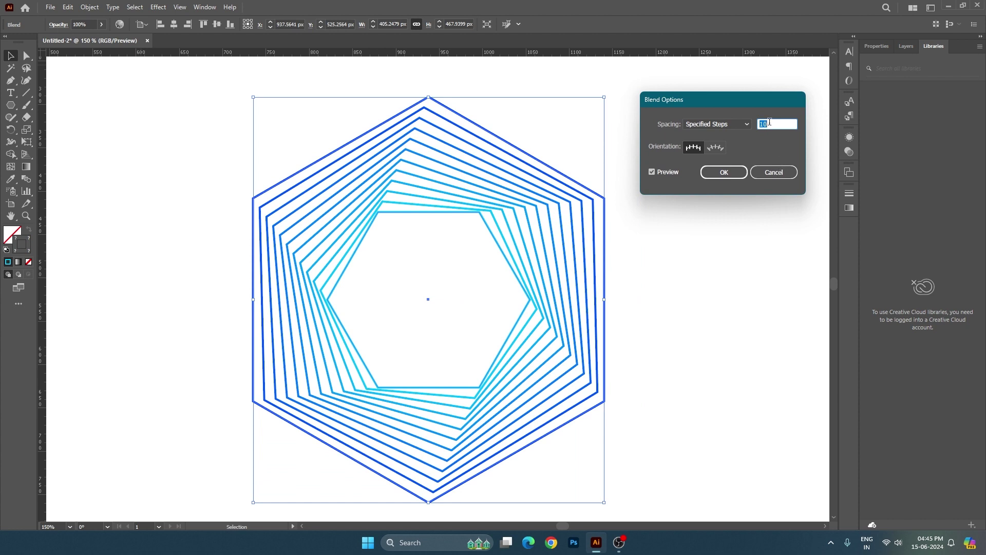
Step: Fine-tune the blend to 18 steps with Preview and confirm it
key("Up")
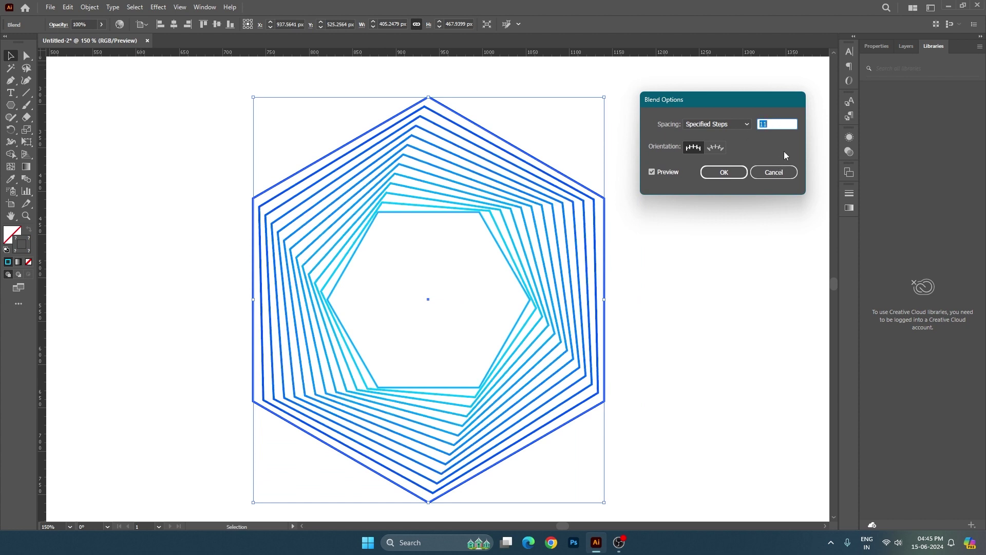
key("Up")
key("Up")
key("Up")
key("Up")
key("Up")
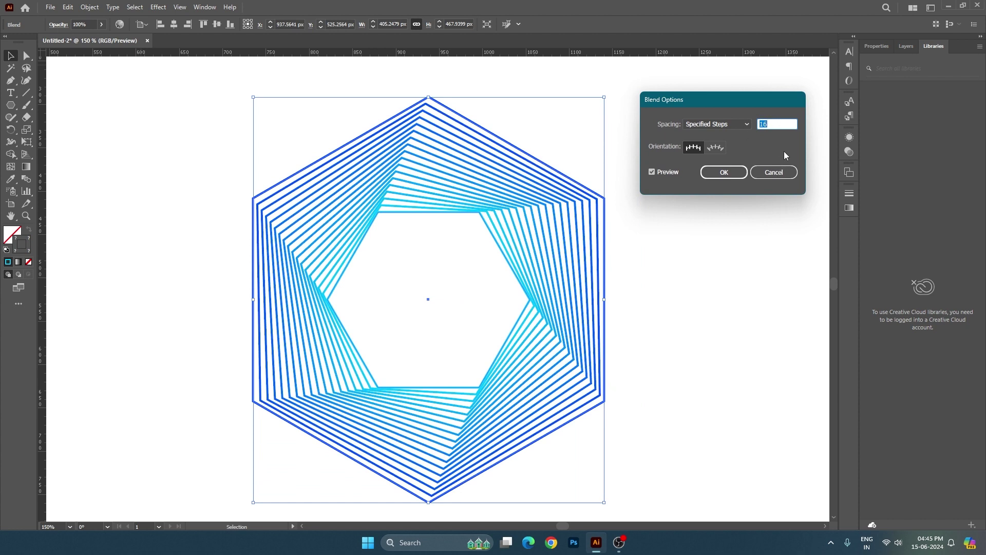
key("Up")
key("Up")
key("Up")
key("Down")
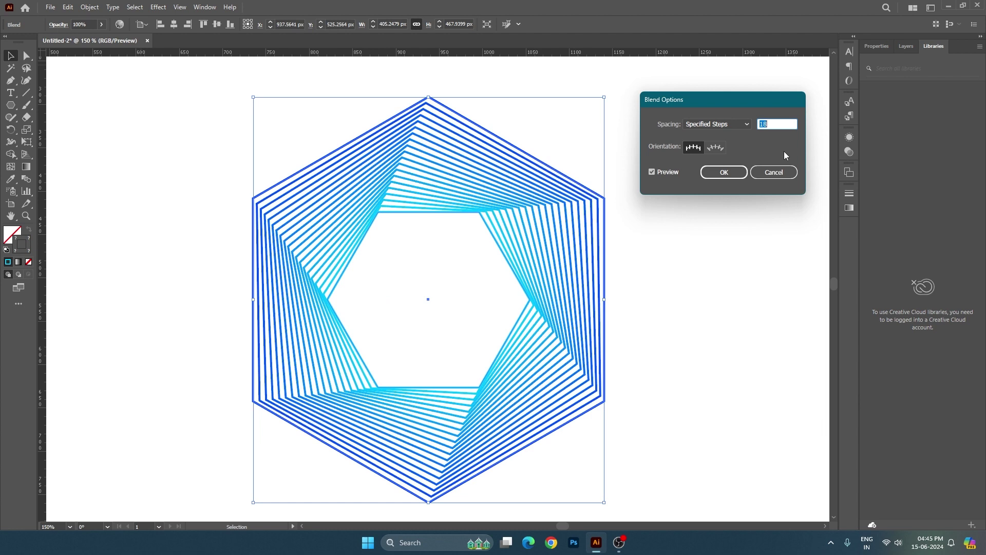
key("Down")
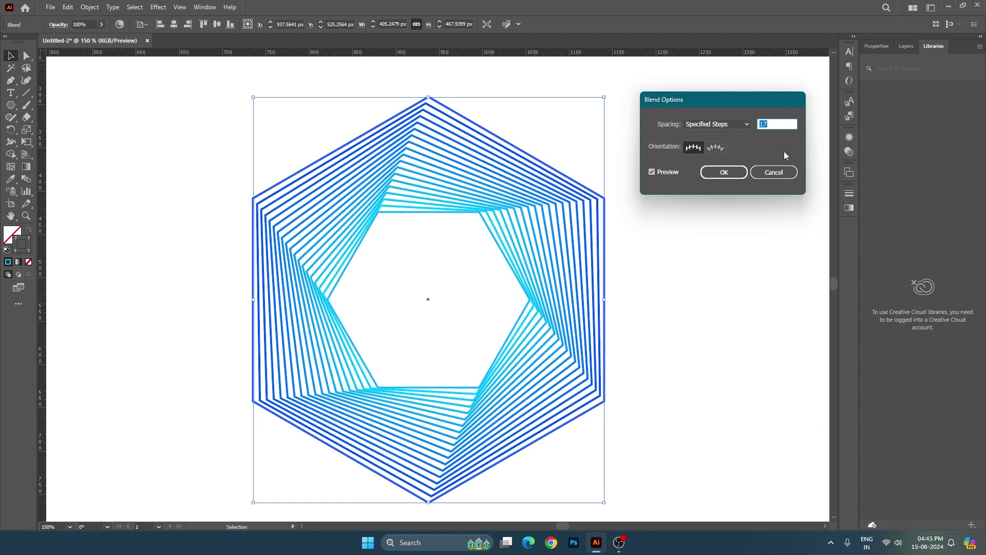
key("Up")
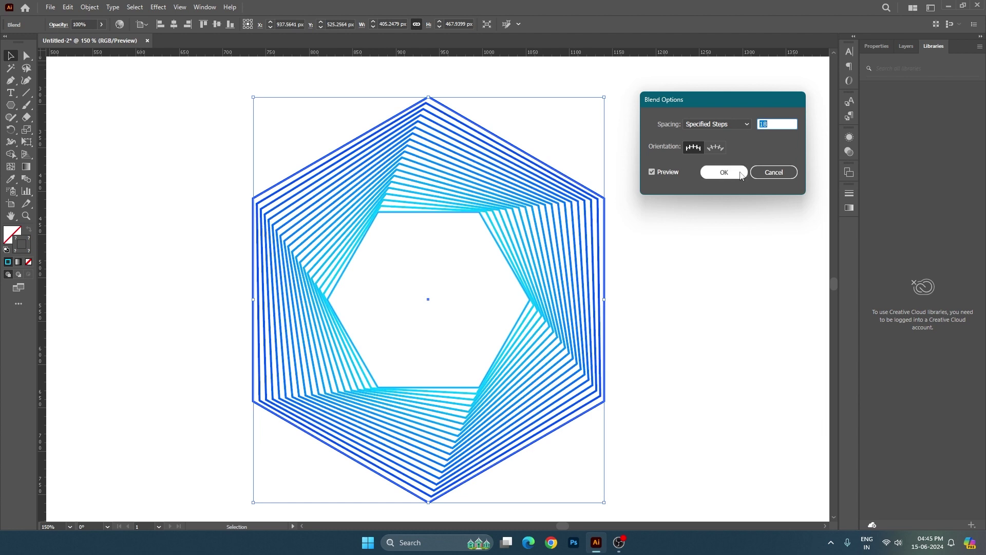
left_click(723, 172)
left_click(731, 233)
key("ctrl+0")
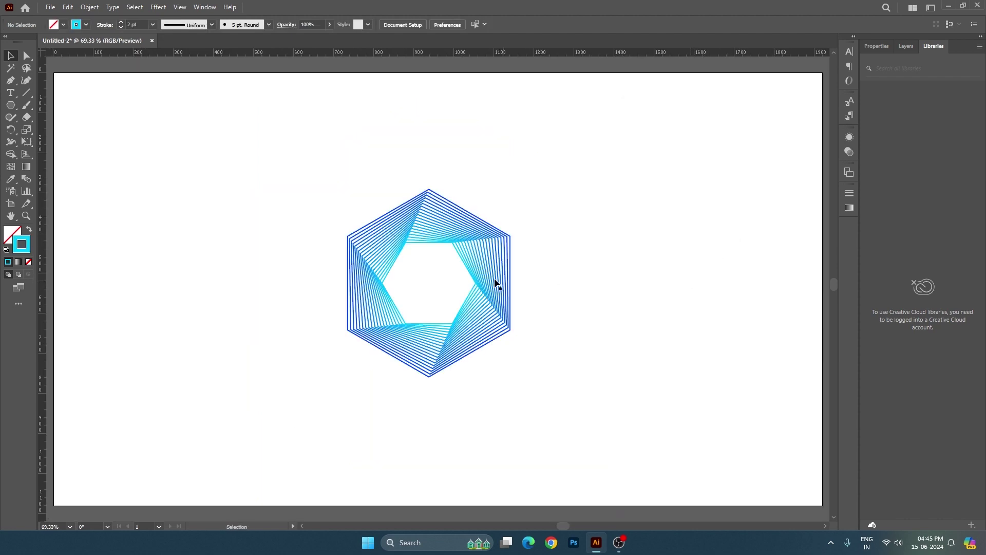
Step: Resize the hexagon blend and Alt-drag a copy to the right
left_click(498, 283)
mouse_move(511, 282)
left_mouse_down()
mouse_move(613, 284)
mouse_move(548, 285)
left_mouse_up()
left_click(590, 284)
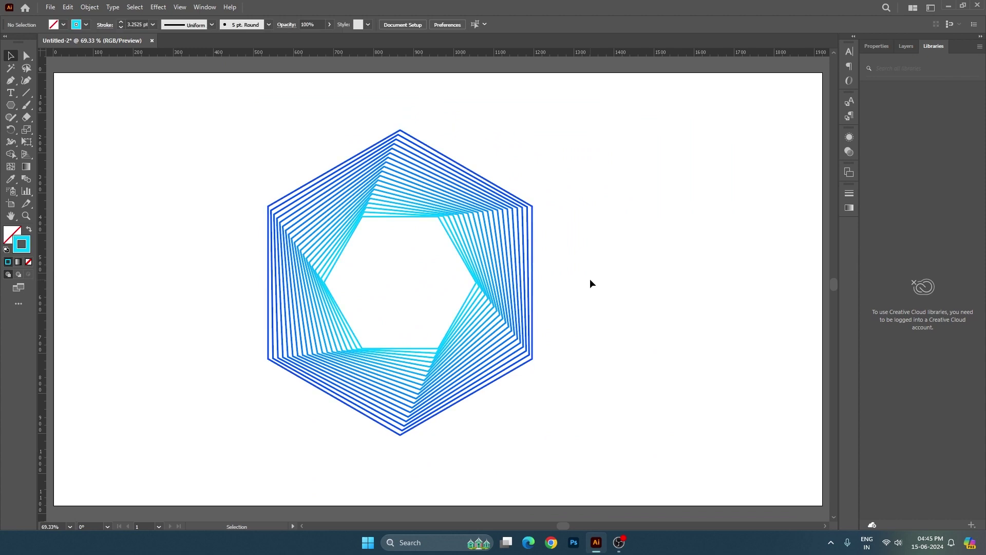
left_click(476, 262)
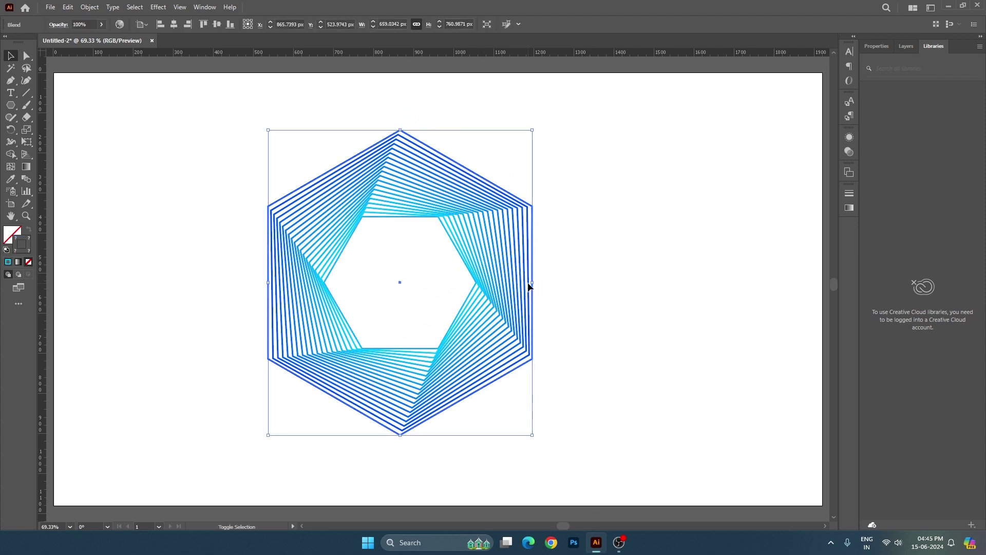
mouse_move(532, 282)
left_mouse_down()
mouse_move(292, 286)
mouse_move(631, 286)
left_mouse_up()
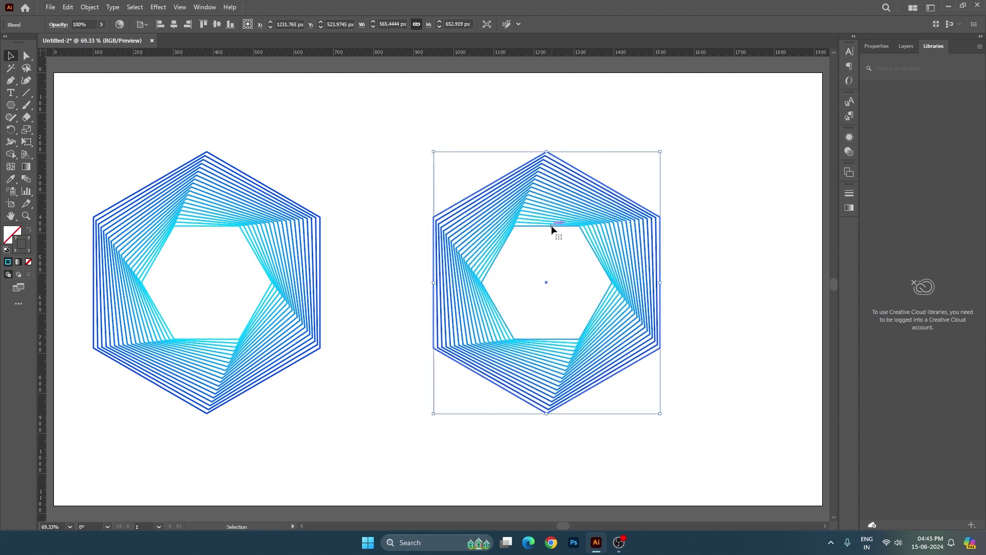
Step: Enter isolation mode on the right copy and select its inner hexagon
left_click(708, 258)
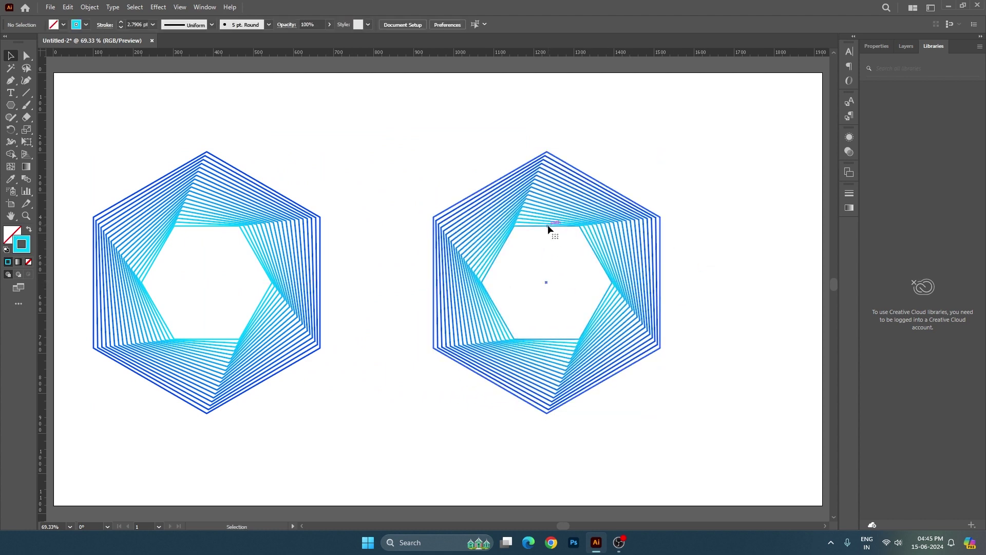
left_click(547, 228)
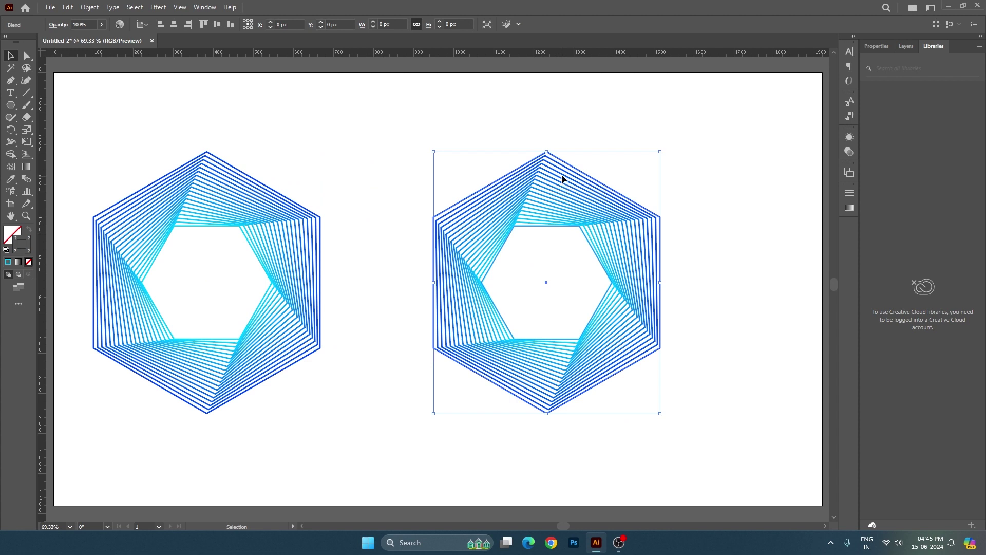
double_click(549, 227)
left_click(548, 226)
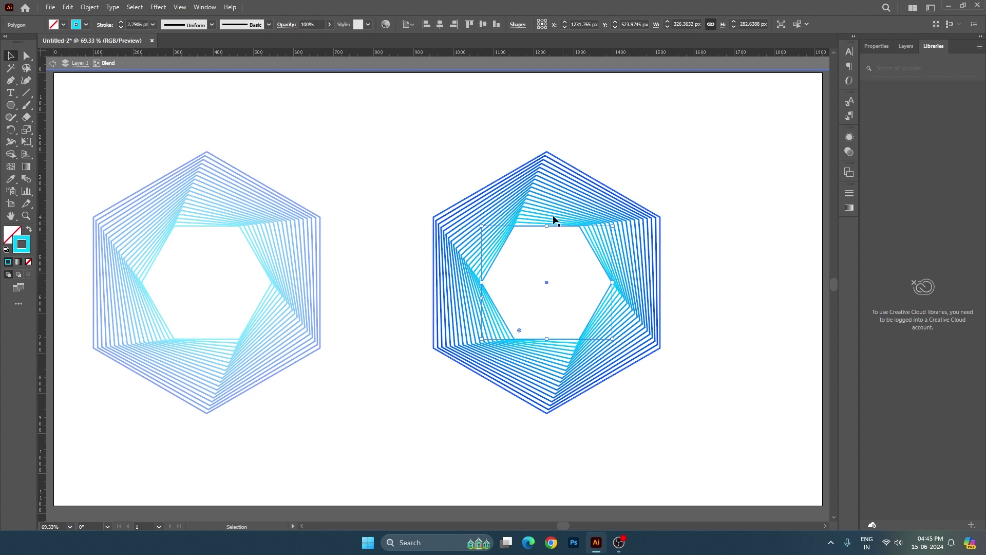
Step: Recolour the copy's inner hexagon outline lime green
double_click(22, 245)
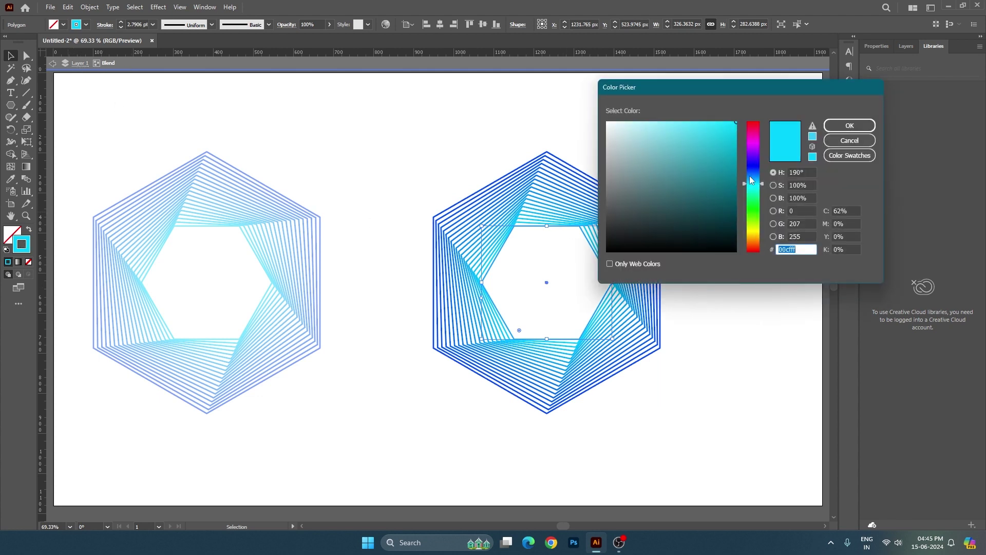
left_click_drag(751, 179, 757, 228)
left_click(850, 125)
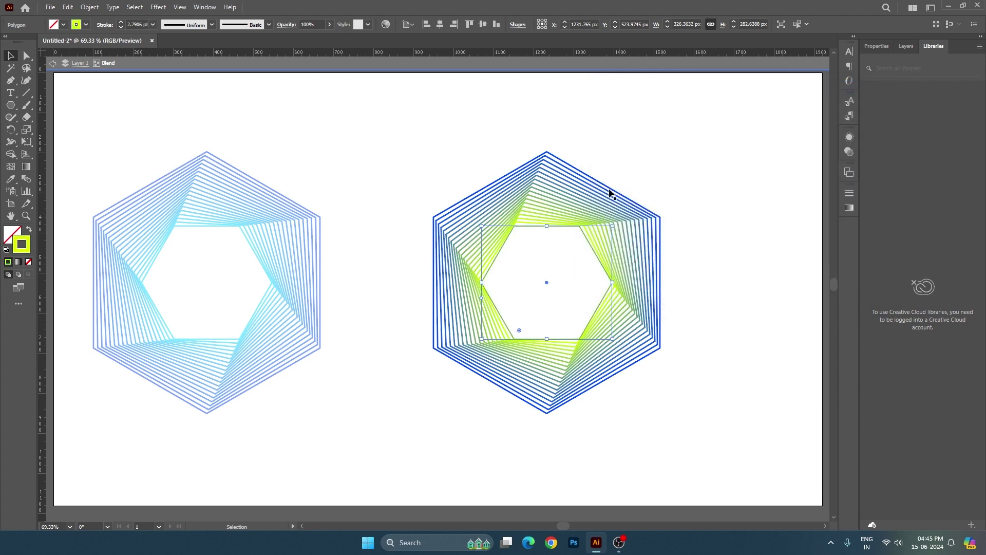
Step: Set the outer hexagon outline to dark green 1a5900
left_click(568, 163)
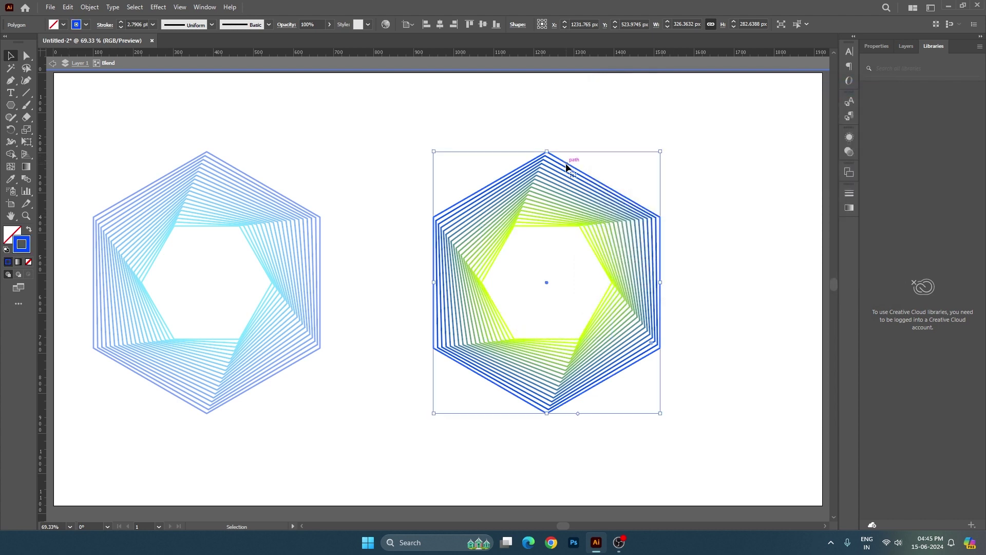
double_click(22, 244)
left_click_drag(751, 209, 754, 235)
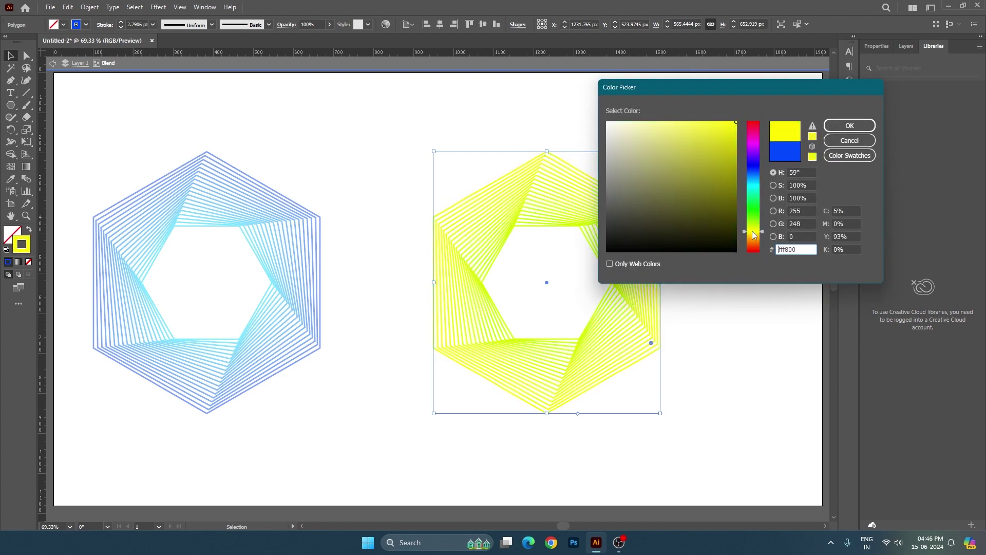
left_click(735, 206)
left_click(751, 217)
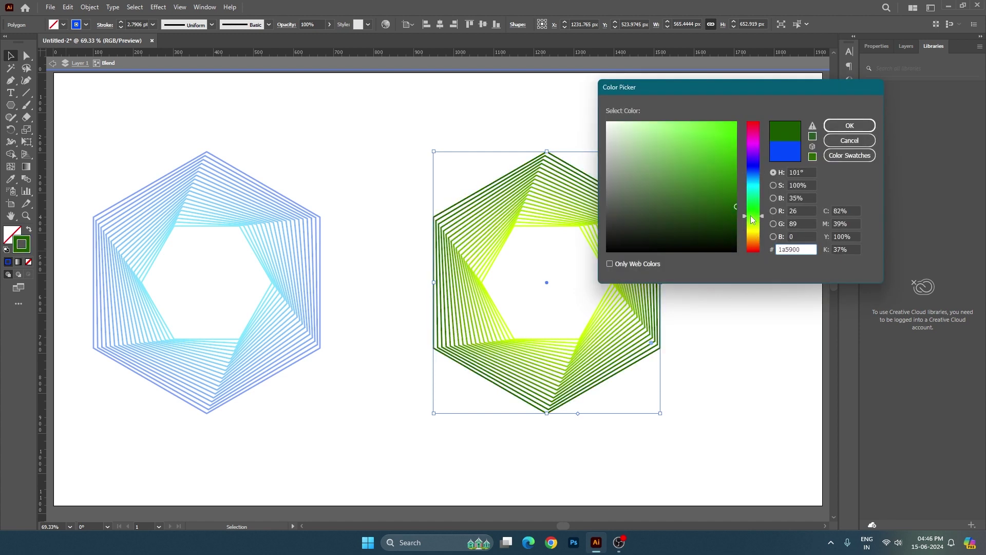
left_click(850, 125)
Step: Exit isolation mode and nudge the green blend slightly left
left_click(731, 255)
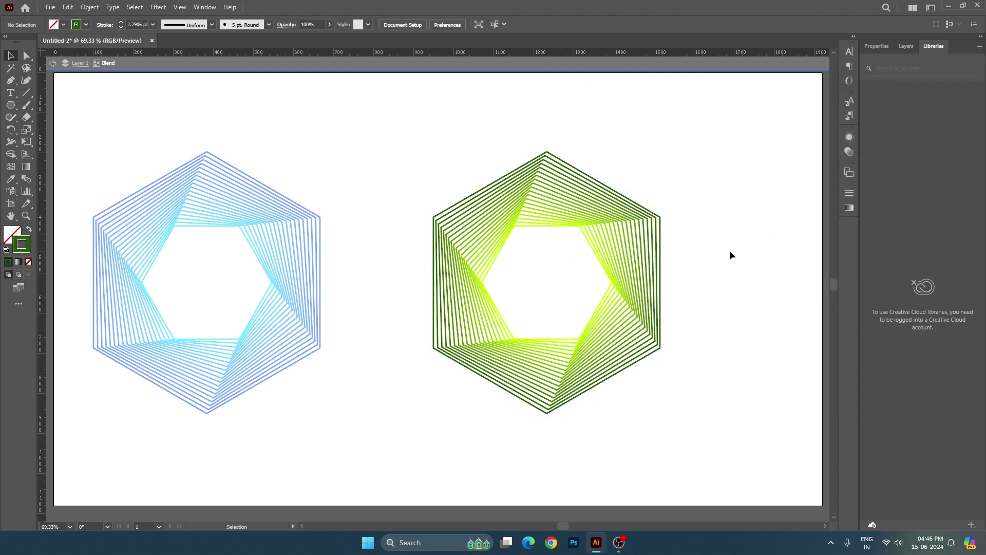
left_click(53, 65)
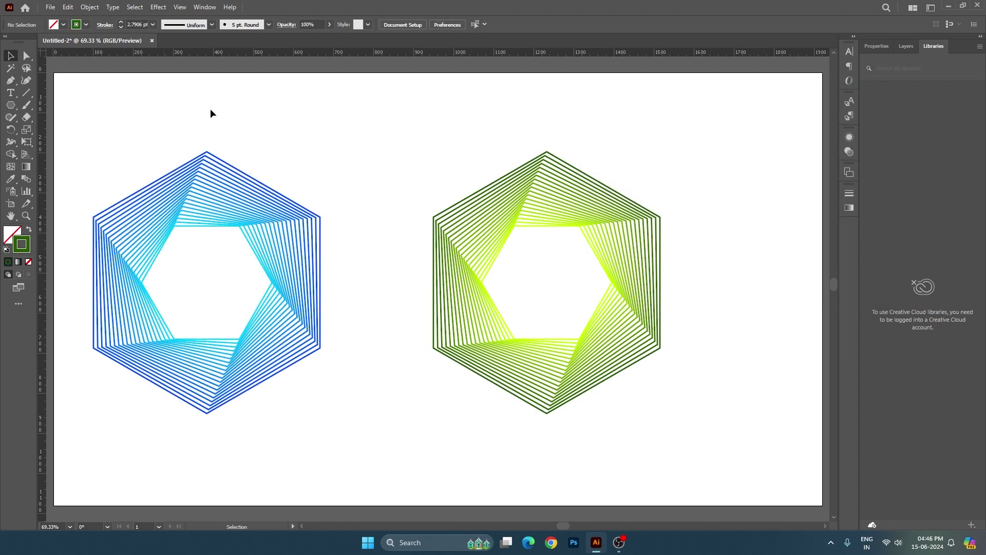
left_click_drag(378, 146, 439, 195)
left_click_drag(471, 240, 440, 237)
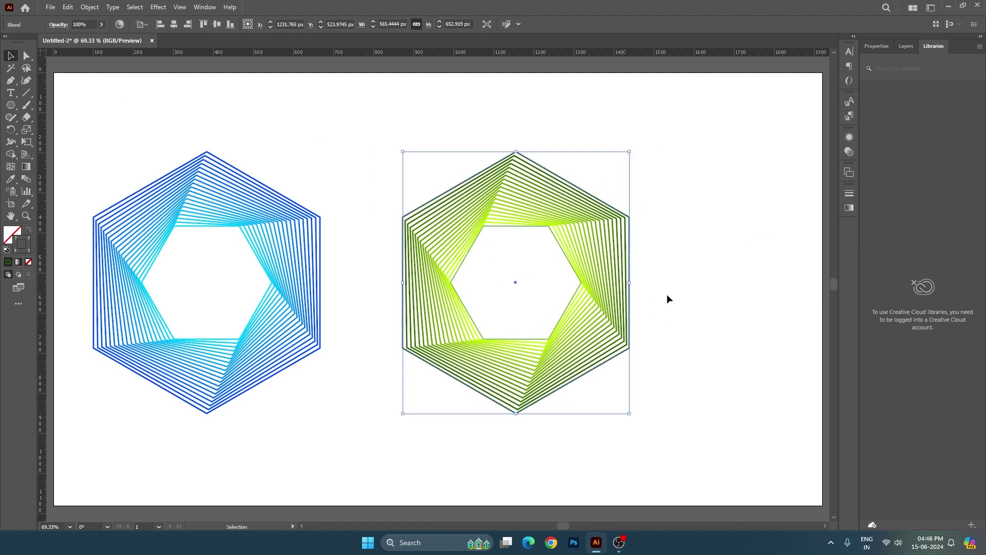
Step: Shrink both hexagon blends and place a copy of the green blend to the right
left_click(718, 298)
mouse_move(123, 125)
left_mouse_down()
mouse_move(627, 282)
mouse_move(435, 283)
mouse_move(609, 289)
left_mouse_up()
left_click(401, 284)
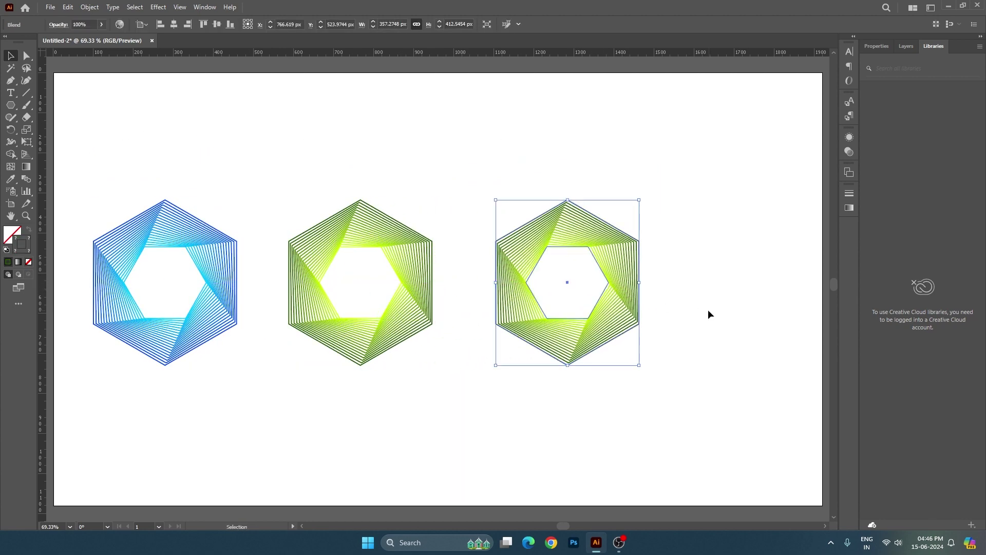
left_click(708, 309)
Step: Shift the copy's inner hexagon off-centre toward the lower left with Direct Selection
left_click(26, 55)
left_click(568, 248)
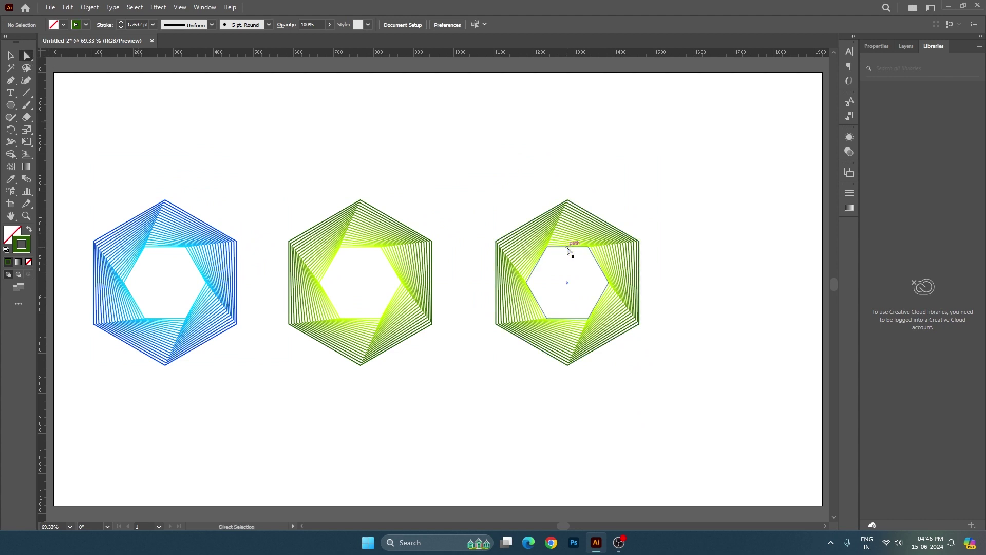
left_click_drag(568, 248, 625, 275)
key("ctrl+z")
left_click(646, 290)
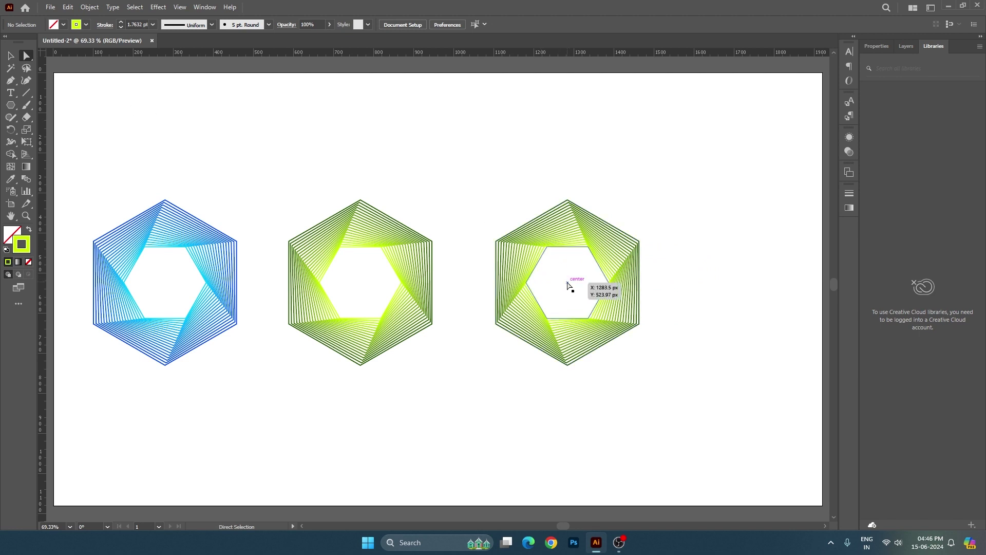
mouse_move(567, 286)
left_mouse_down()
mouse_move(685, 257)
mouse_move(585, 305)
left_mouse_up()
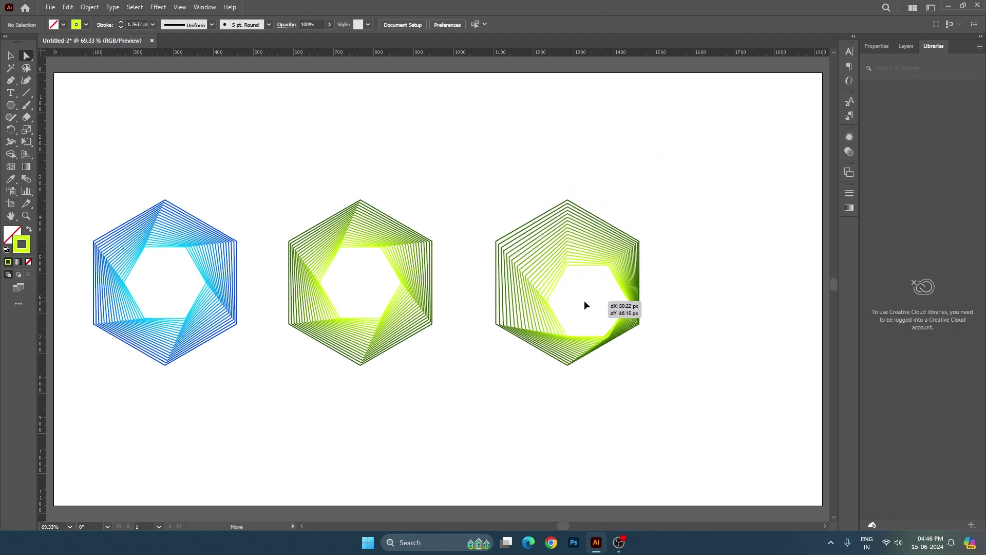
mouse_move(584, 305)
left_mouse_down()
mouse_move(474, 321)
mouse_move(445, 450)
mouse_move(532, 356)
mouse_move(557, 301)
left_mouse_up()
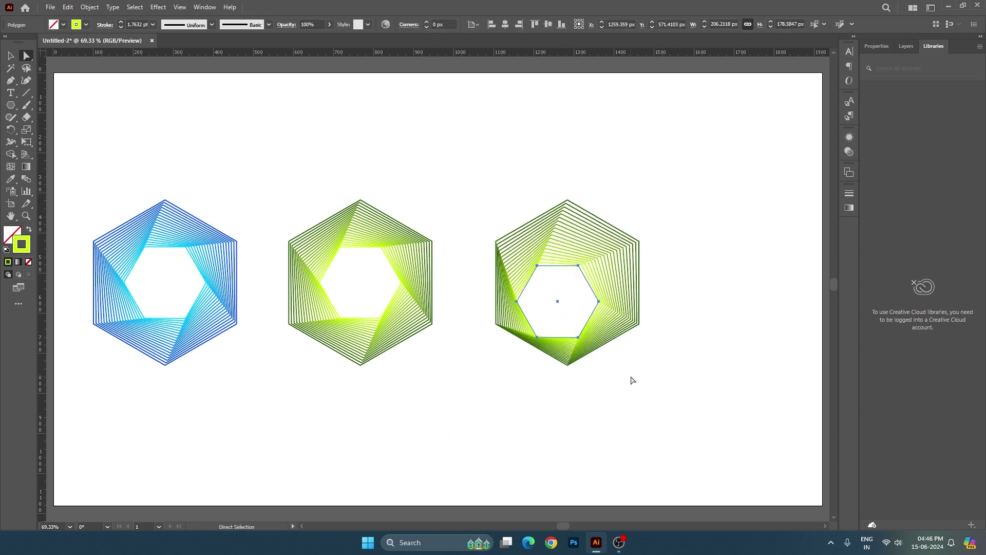
left_click(632, 380)
Step: Delete the skewed third blend and move both blends up above the artboard
key("v")
scroll(480, 361, "up", 1, "alt")
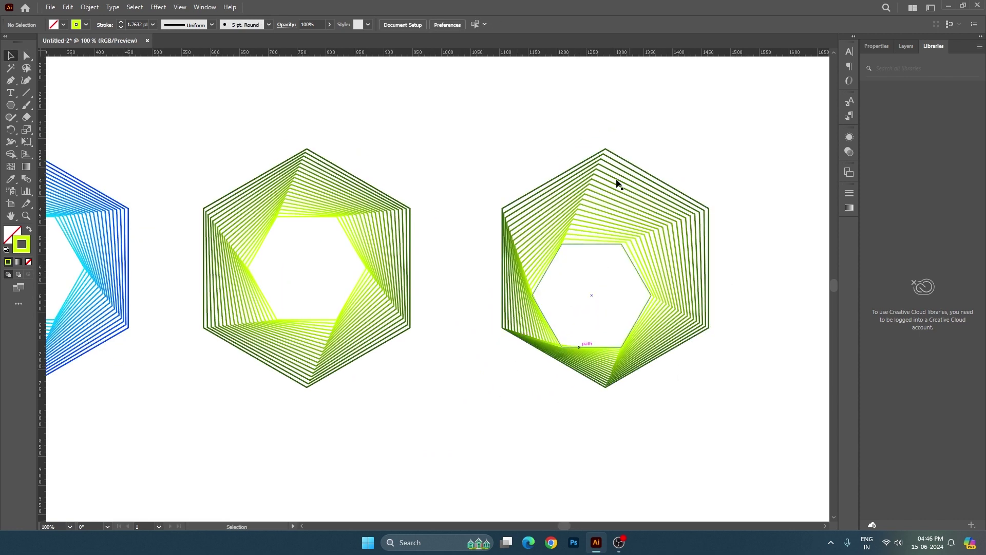
left_click_drag(616, 288, 622, 308)
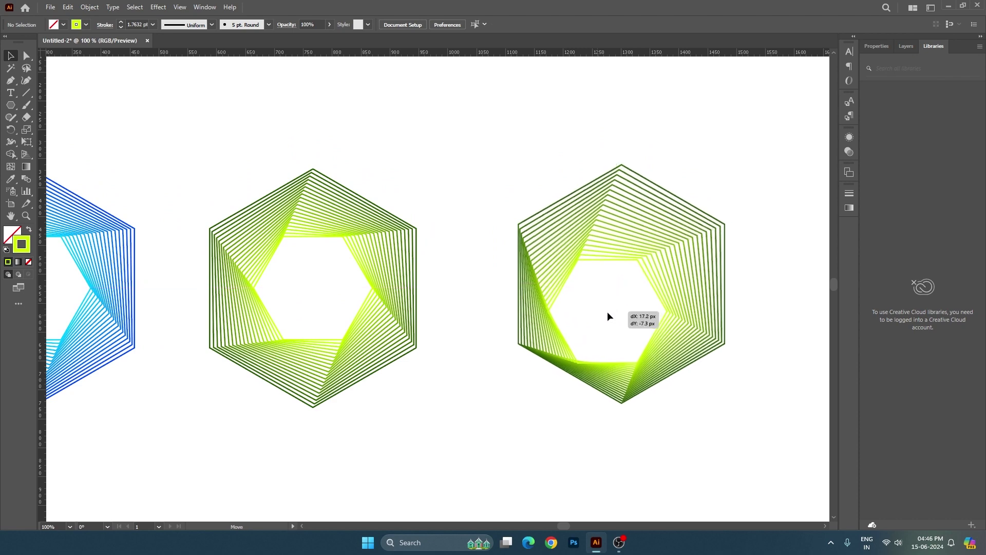
left_click(608, 312)
left_click(500, 369)
scroll(493, 373, "down", 1, "alt")
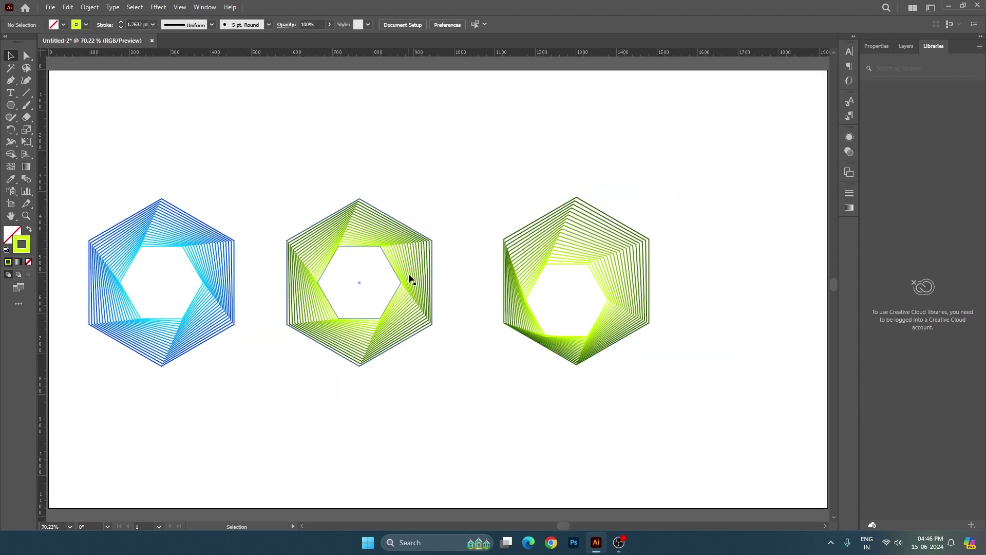
left_click_drag(501, 196, 609, 299)
key("Delete")
mouse_move(511, 231)
left_mouse_down()
mouse_move(137, 330)
mouse_move(408, 267)
mouse_move(541, 104)
left_mouse_up()
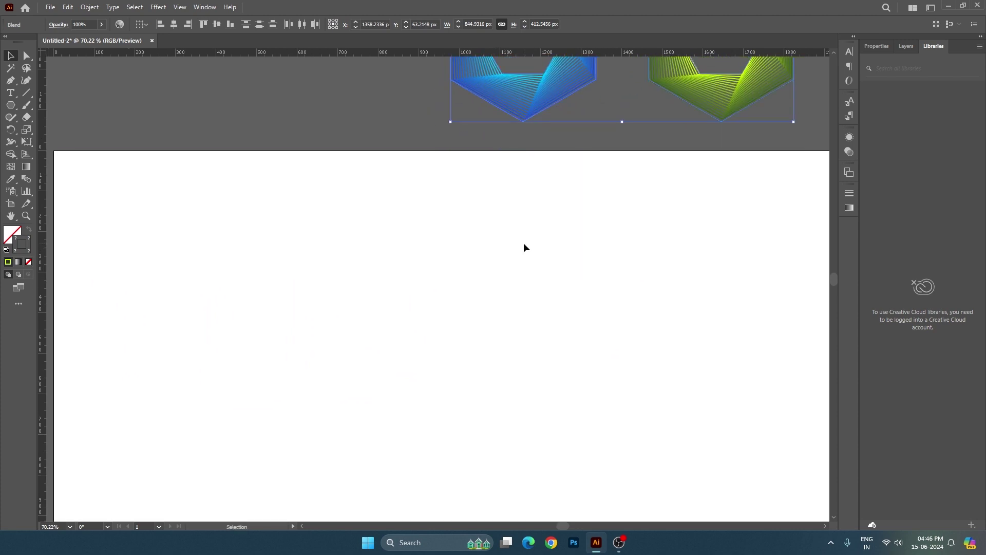
Step: Draw a small circle near the upper left with the Ellipse tool and remove its stroke
left_click(524, 245)
key("ctrl+0")
left_click(4, 105)
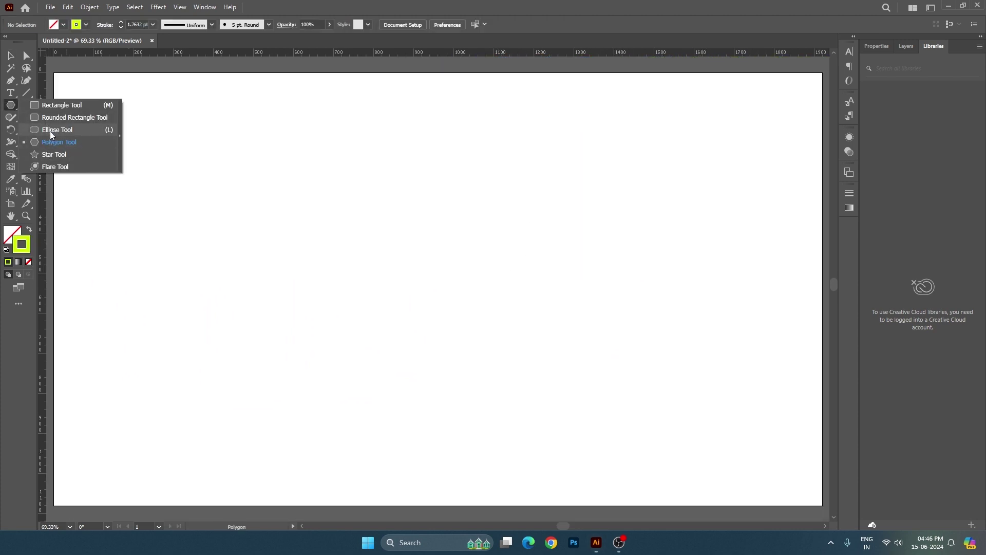
left_click(50, 131)
left_click_drag(278, 149, 280, 159)
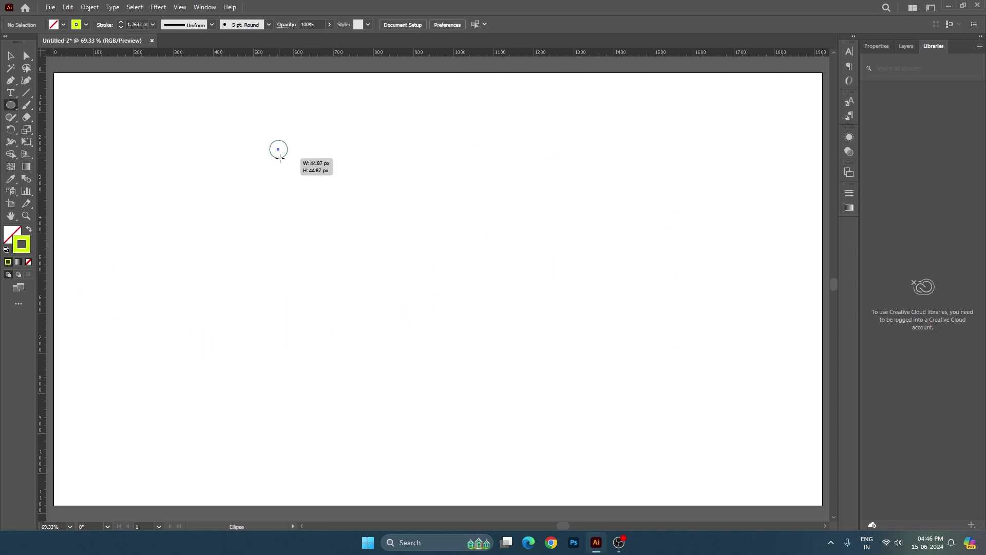
key("v")
left_click(26, 262)
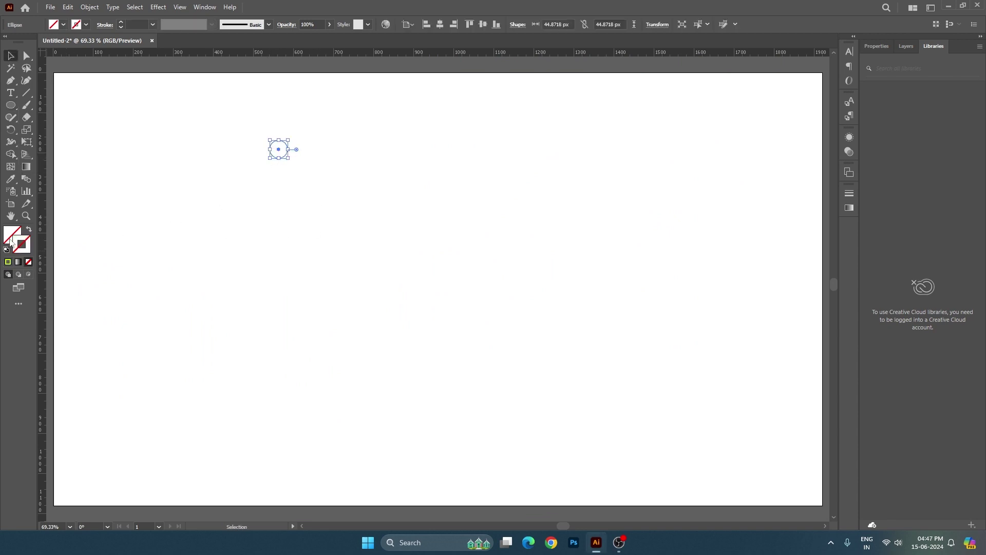
Step: Fill the circle bright green and Alt-drag a copy lower down
double_click(11, 240)
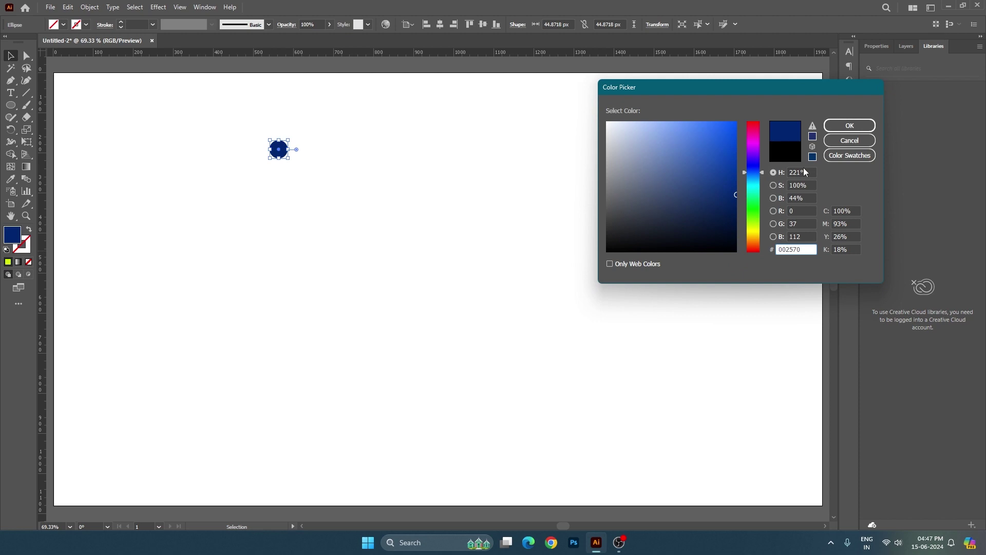
left_click_drag(744, 190, 753, 197)
left_click_drag(730, 128, 792, 111)
key("Return")
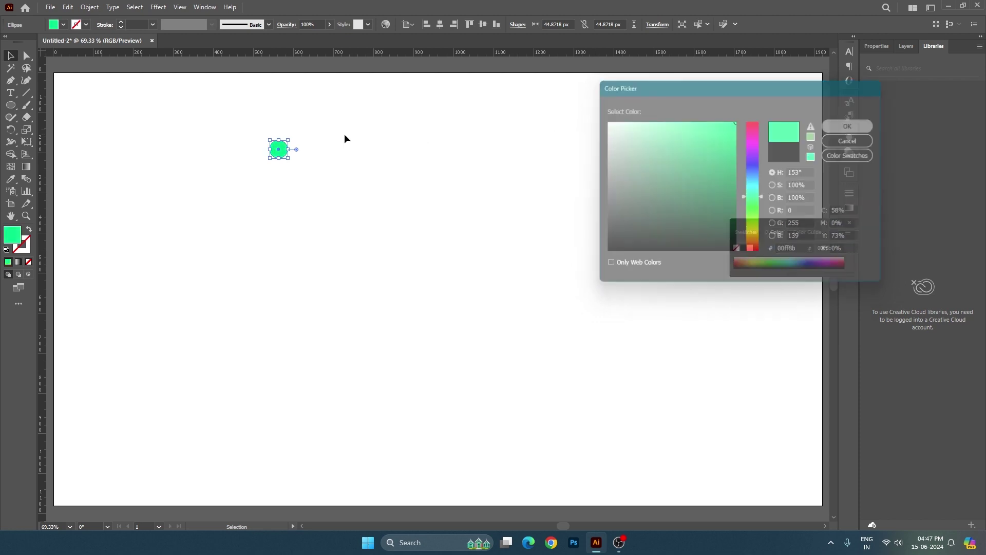
left_click_drag(281, 151, 273, 419)
Step: Recolour the upper circle's fill dark blue
left_click(278, 150)
double_click(18, 240)
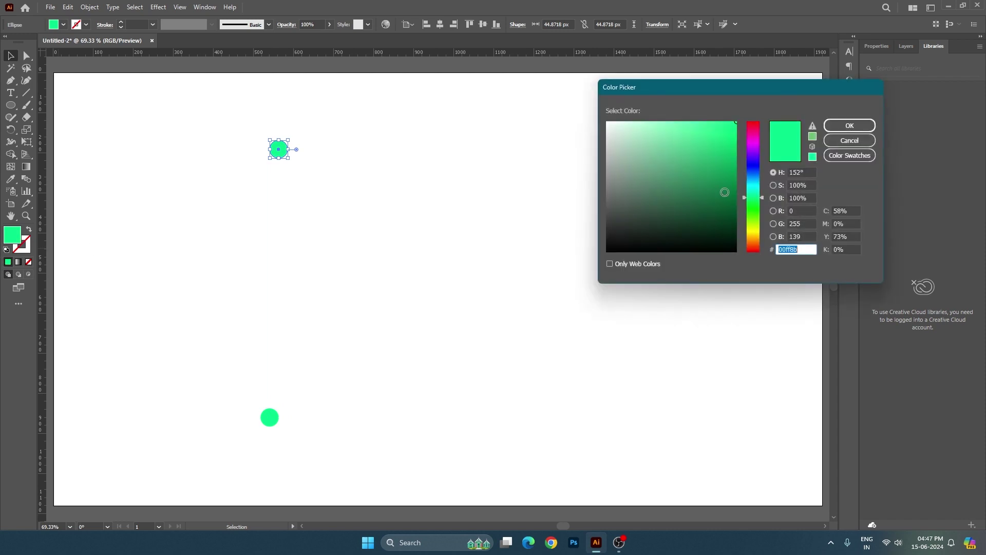
left_click(735, 176)
left_click(754, 178)
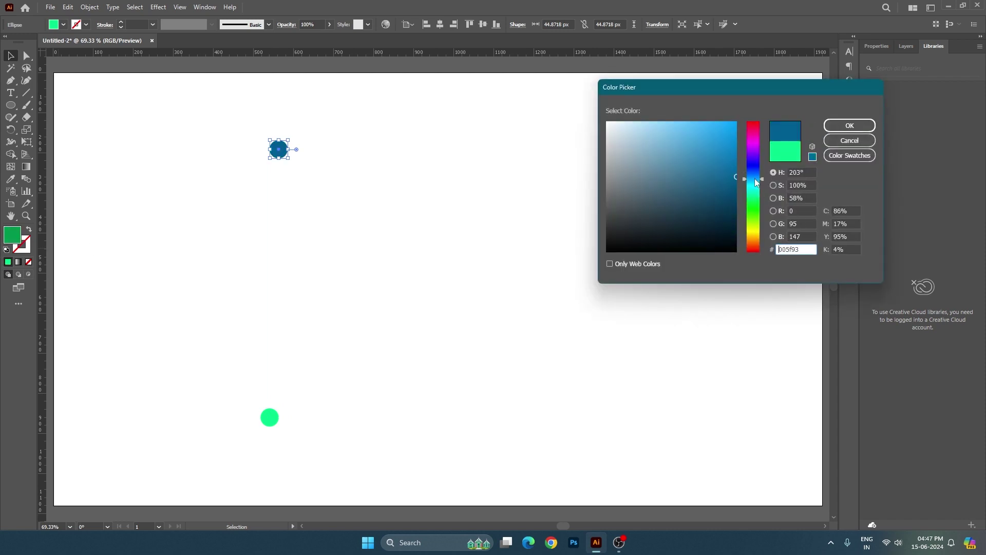
left_click(850, 125)
Step: Recolour the lower circle's fill magenta (cd19e0)
left_click(270, 417)
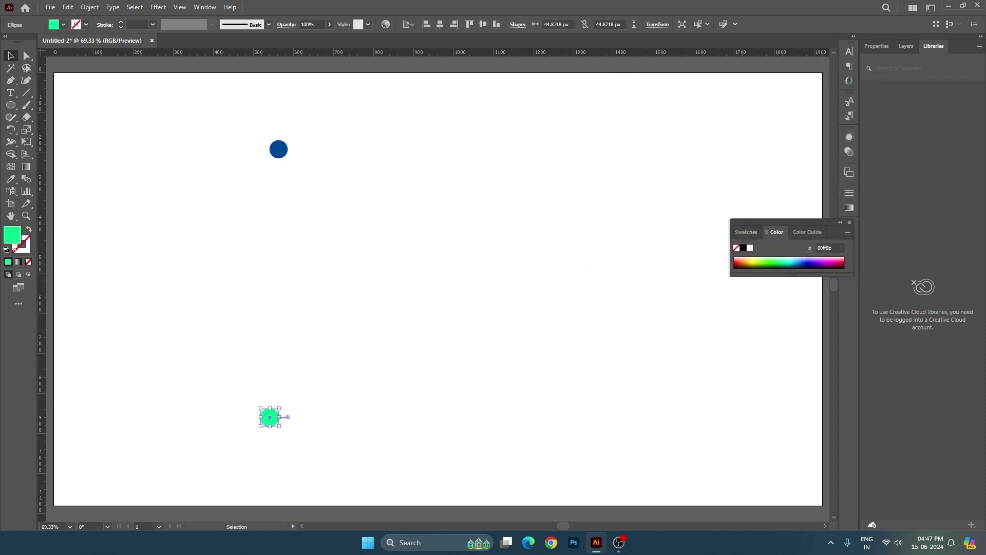
double_click(18, 240)
left_click(751, 165)
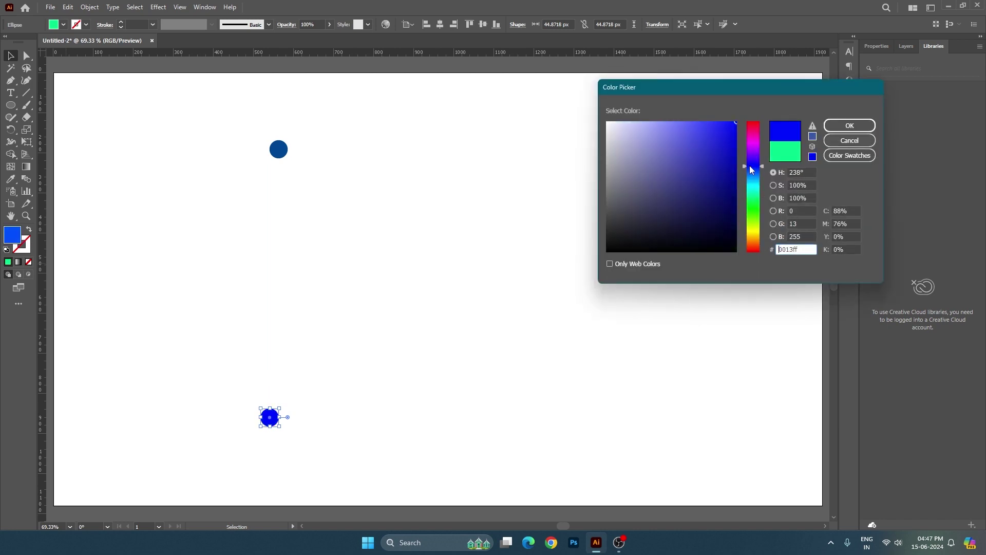
left_click(751, 180)
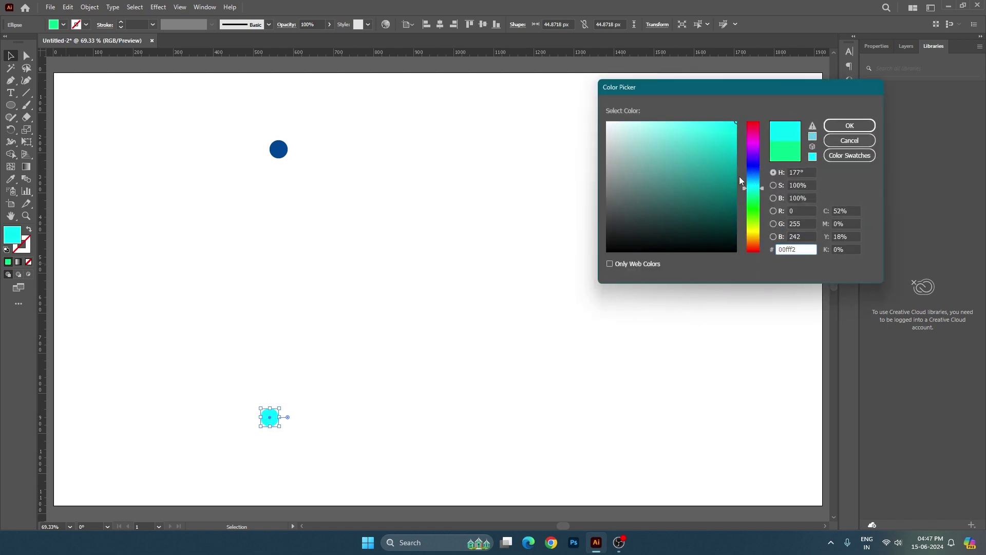
left_click(723, 165)
left_click_drag(723, 165, 723, 136)
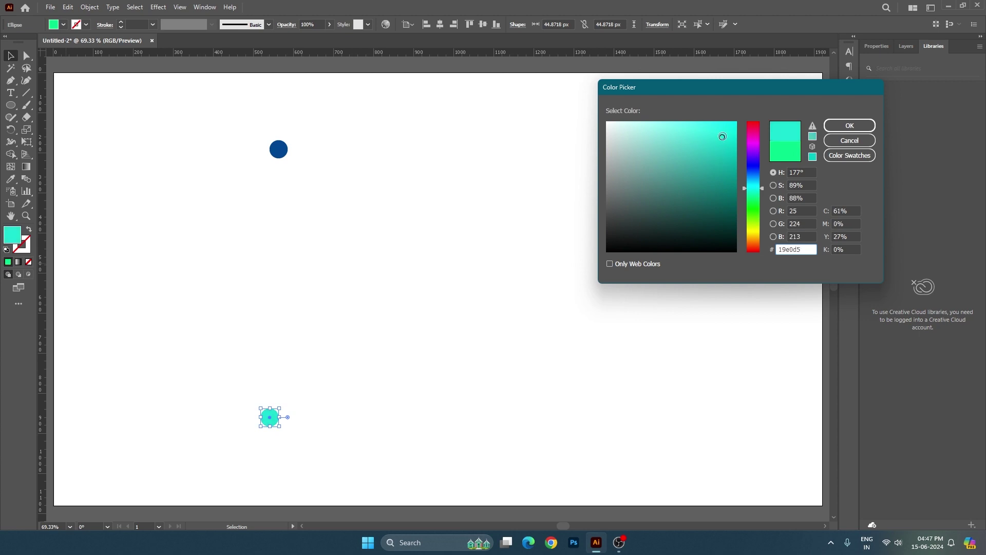
left_click(750, 147)
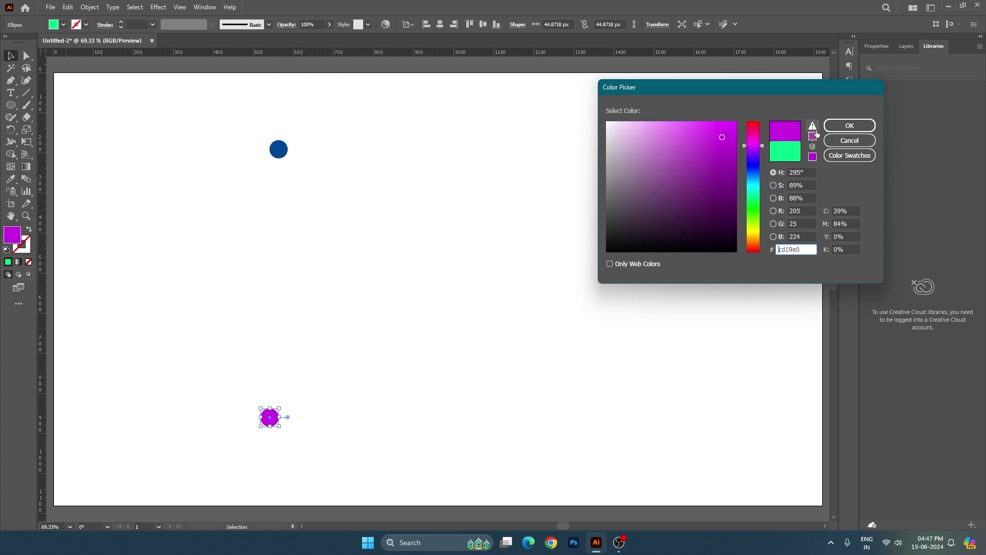
left_click(850, 126)
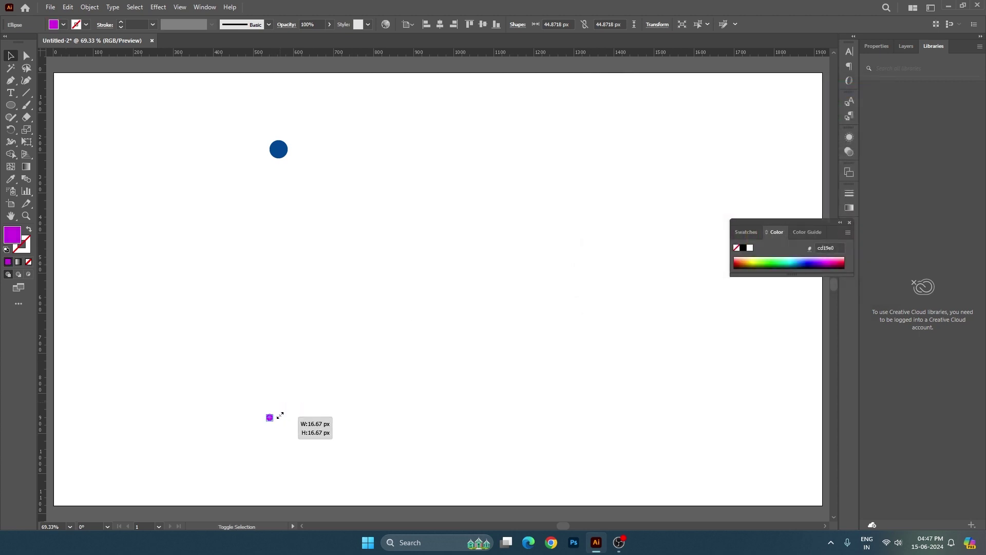
Step: Shrink the magenta circle, align both circles, and blend them with the Blend tool
left_click_drag(281, 410, 277, 411)
left_click_drag(163, 93, 416, 449)
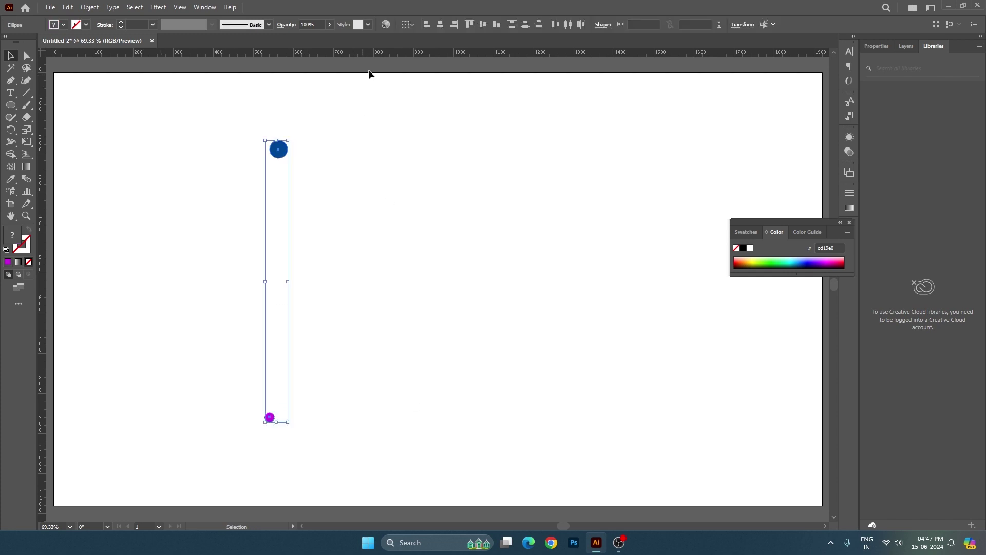
left_click(440, 25)
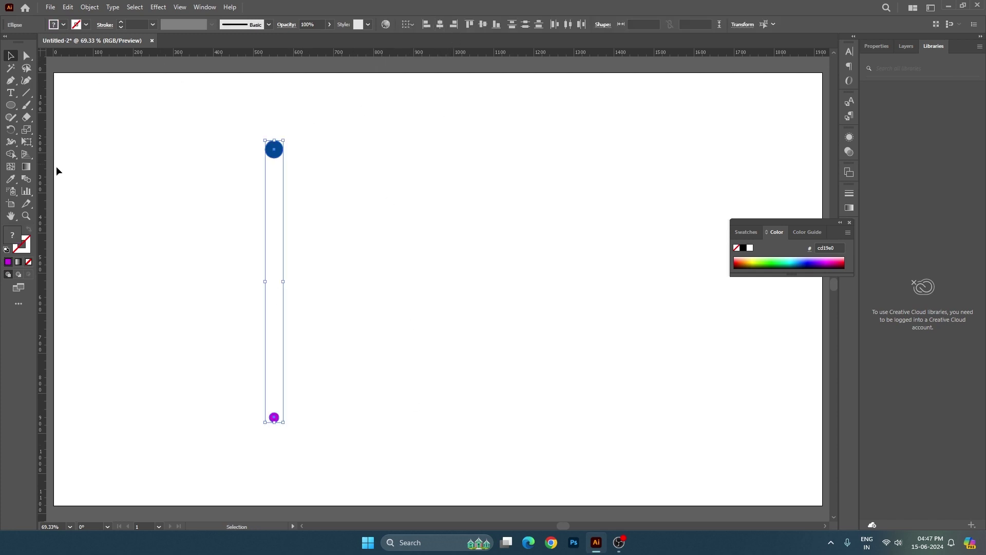
left_click(27, 179)
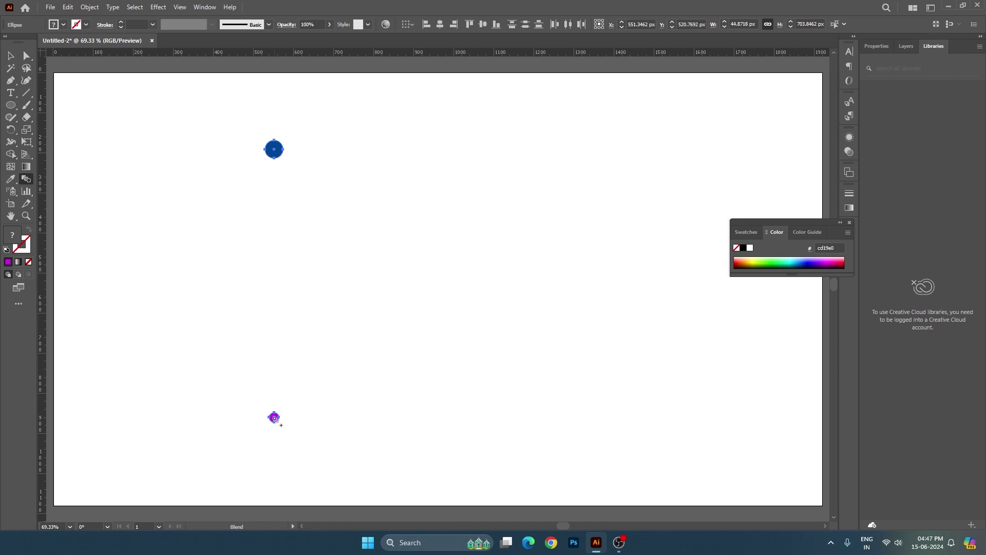
left_click(275, 418)
Step: Set the circle blend to Specified Steps with 18 steps
double_click(27, 179)
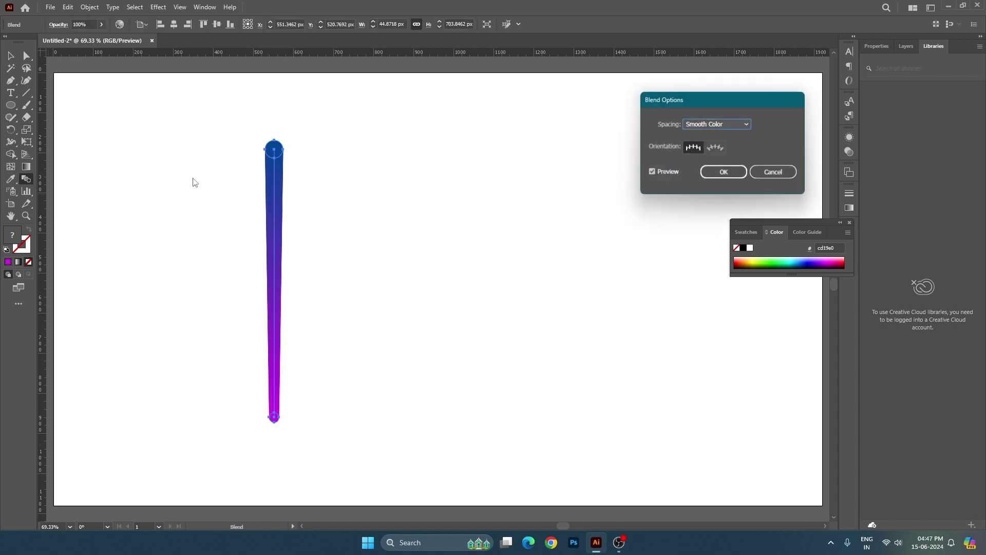
left_click(729, 125)
left_click(717, 140)
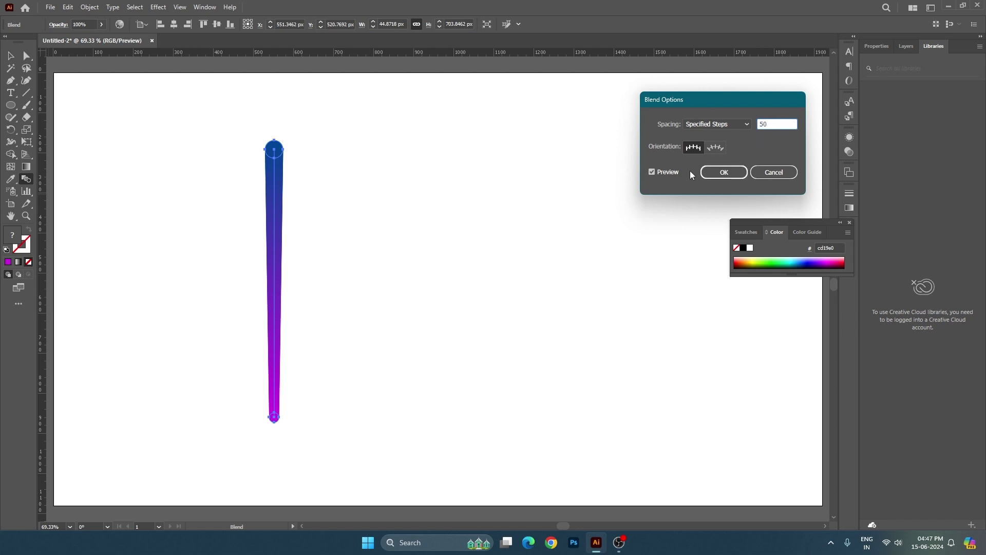
key("Tab")
left_click(751, 124)
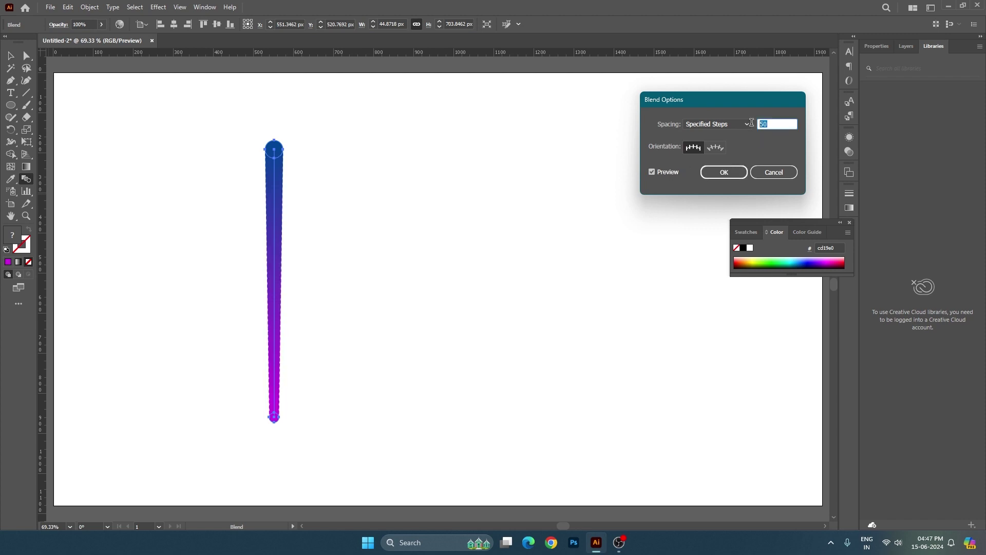
type("2")
key("Tab")
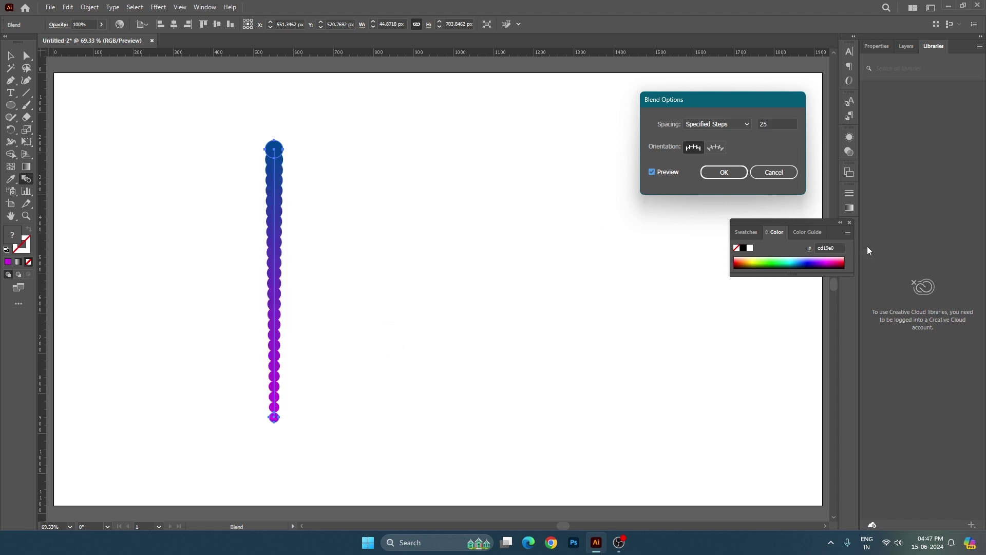
left_click(765, 124)
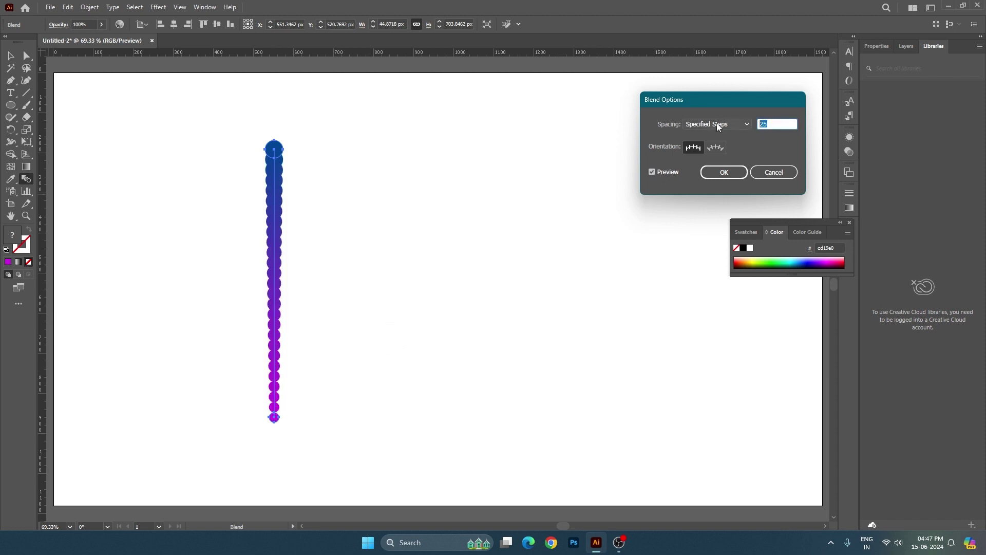
type("18")
key("Tab")
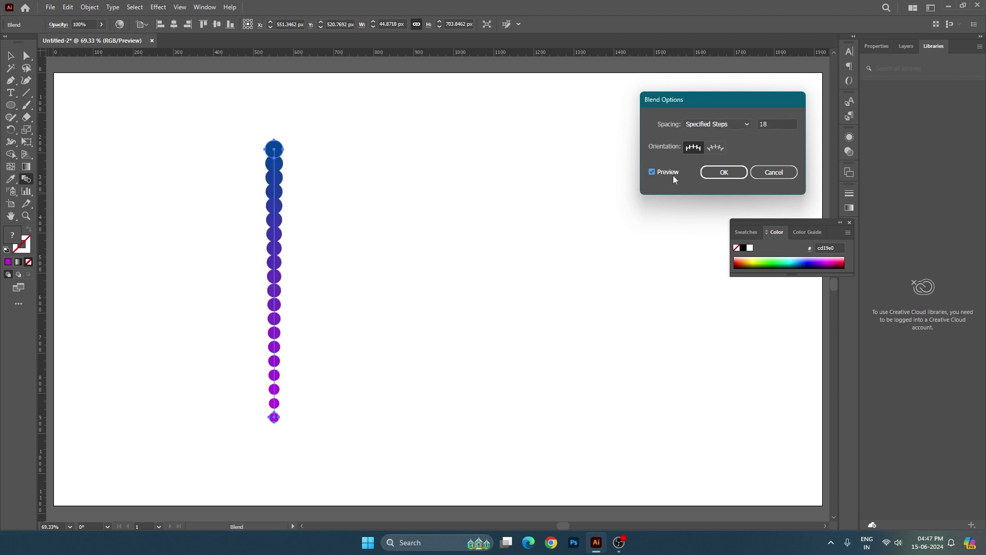
left_click(724, 172)
Step: Move the blended column of circles further left
key("v")
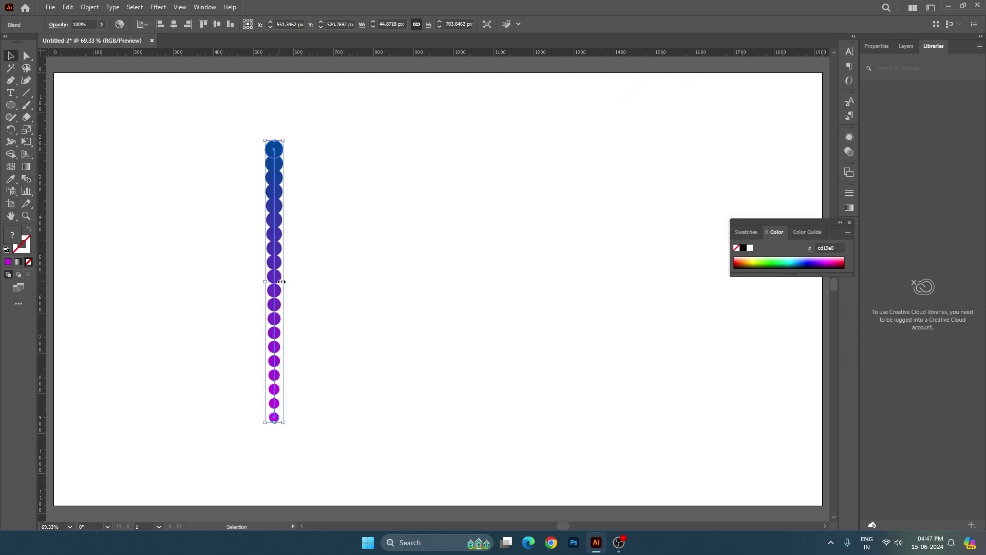
left_click_drag(276, 265, 189, 272)
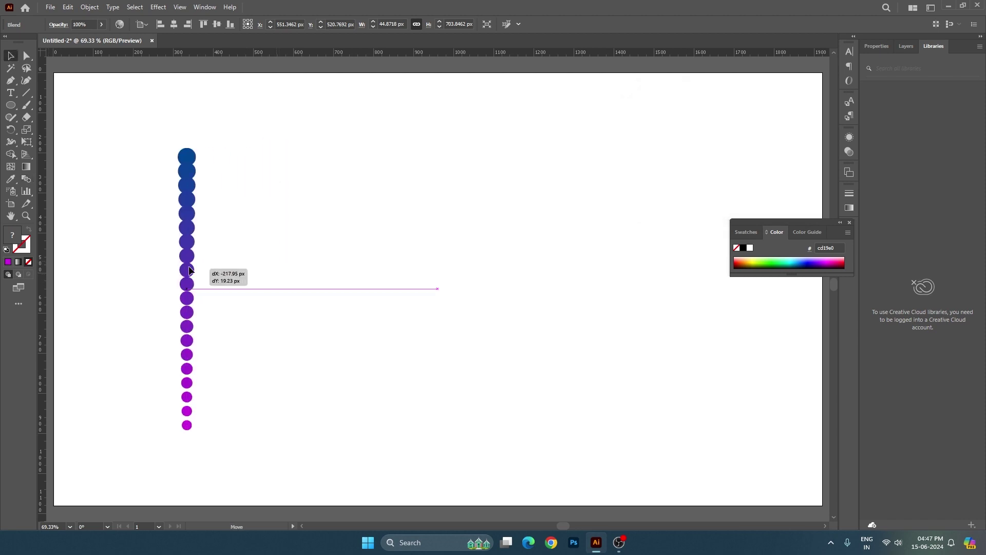
left_click(849, 223)
Step: Draw a wavy S-shaped curve with the Curvature tool across the artboard
key("p")
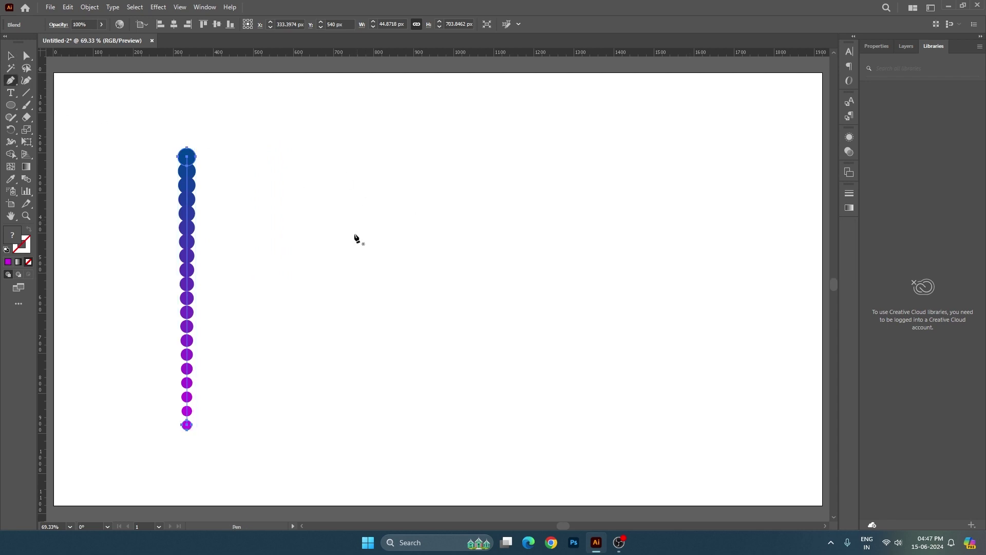
left_click(211, 465)
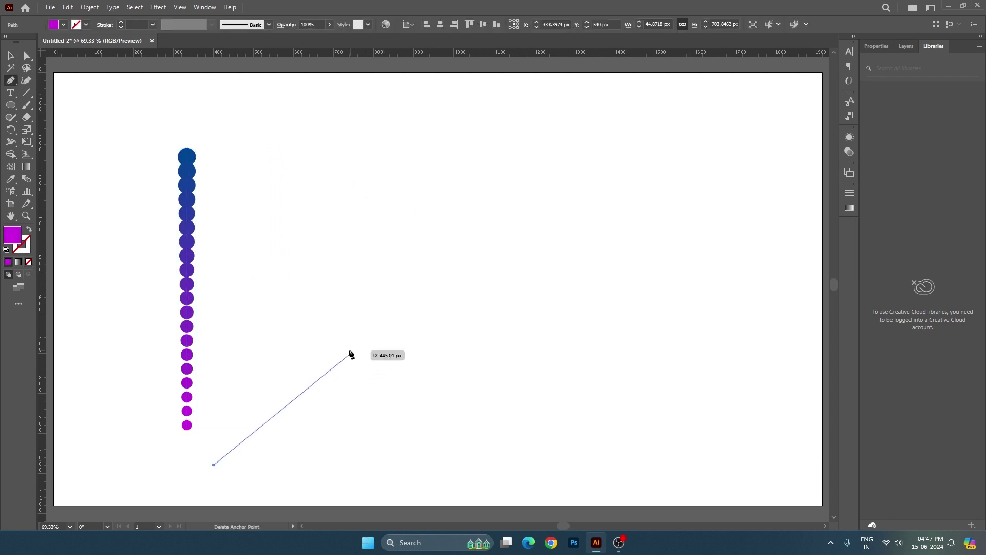
left_click(26, 80)
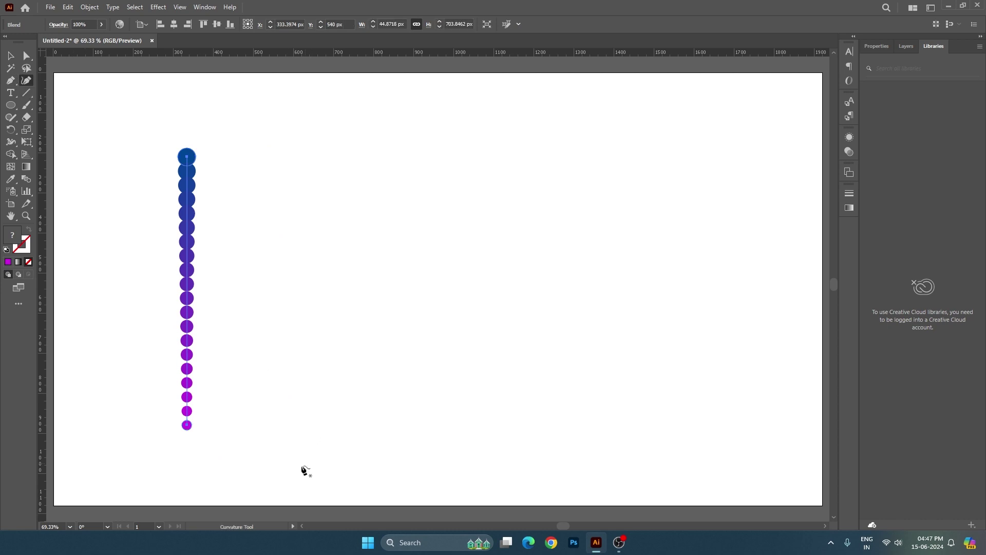
left_click(170, 474)
left_click(323, 362)
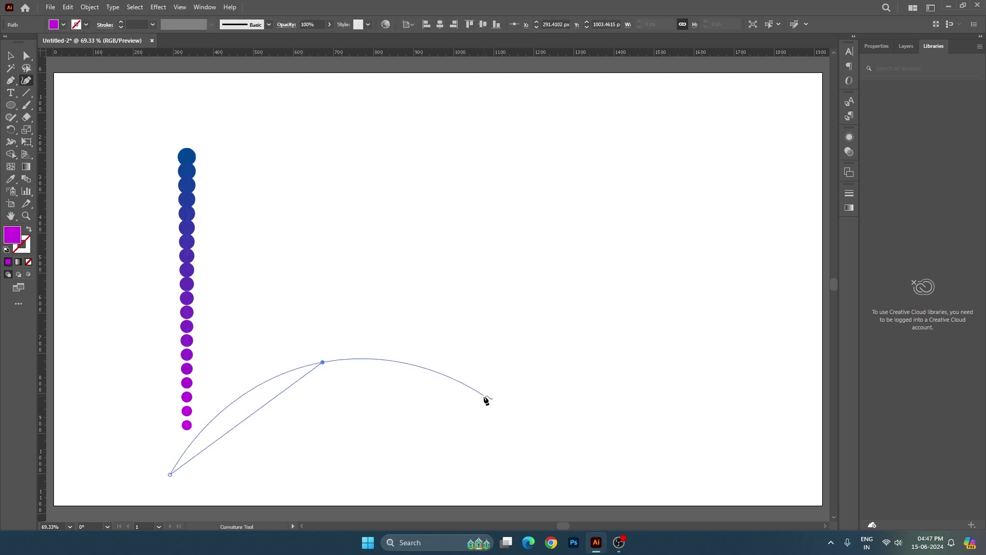
left_click(495, 408)
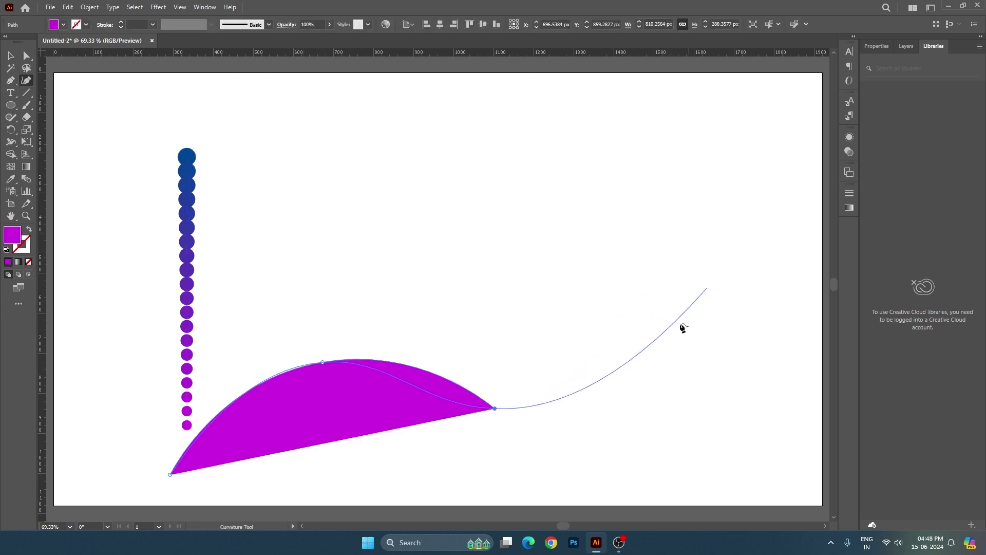
left_click(675, 346)
left_click(654, 150)
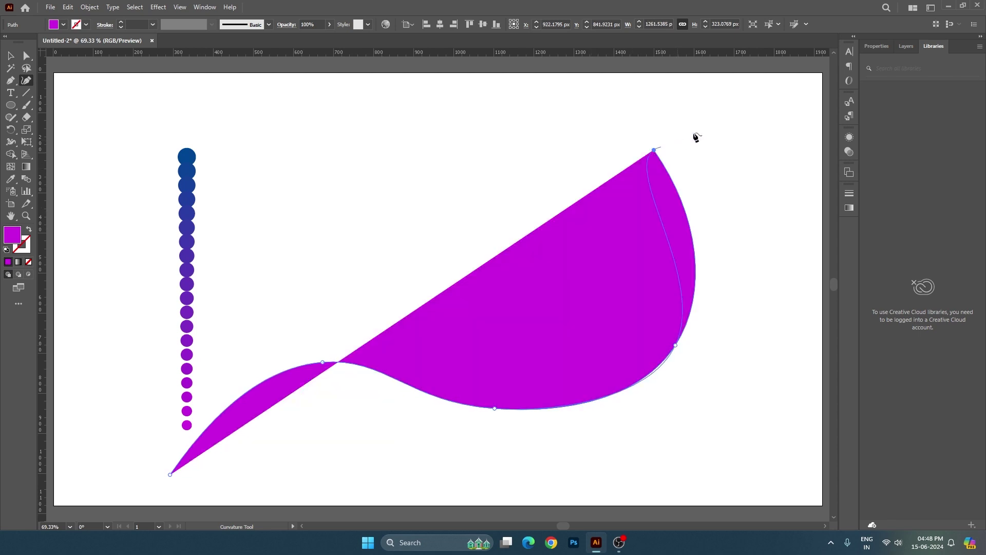
left_click(772, 92)
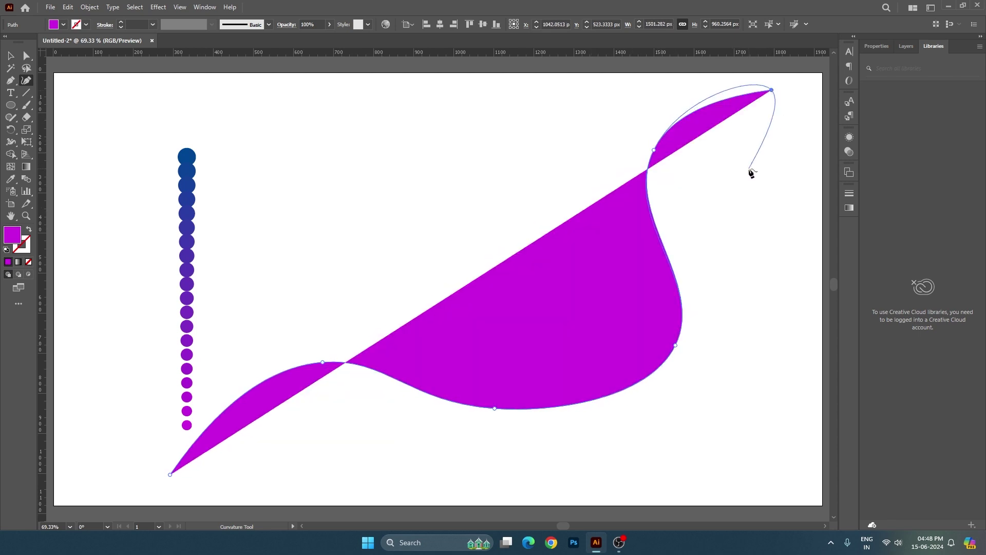
key("v")
Step: Give the curve no fill and a magenta stroke
left_click(30, 264)
left_click(21, 244)
left_click(8, 262)
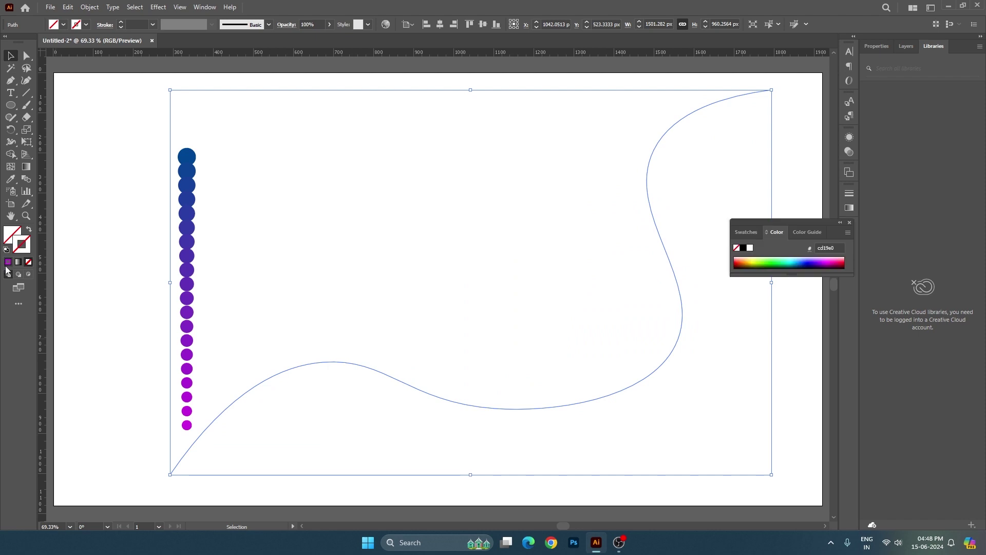
left_click(296, 312)
Step: Shrink the curve, move it beside the dot column, and marquee-select it with the dots
left_click_drag(431, 400, 405, 413)
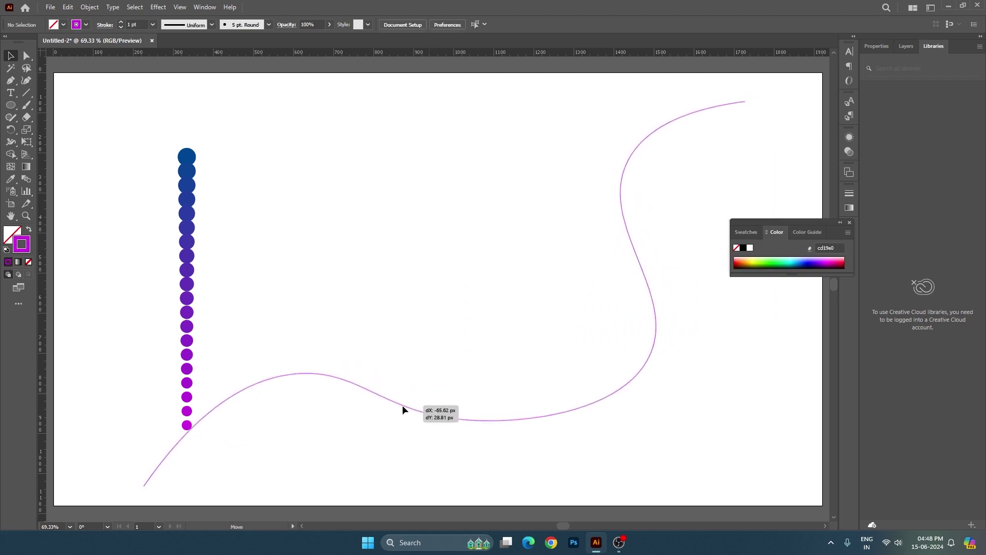
left_click_drag(748, 104, 551, 227)
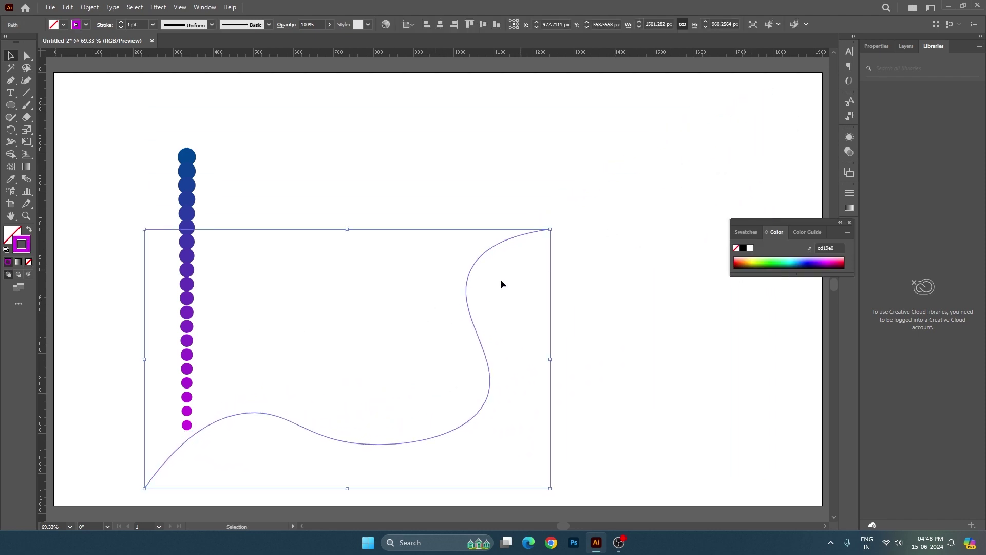
left_click_drag(465, 295, 576, 223)
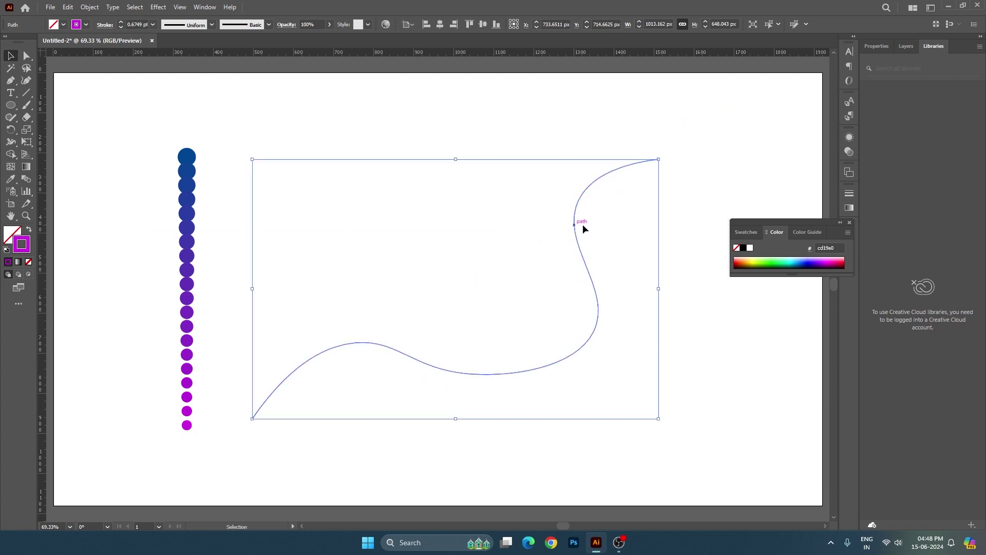
left_click(850, 222)
left_click(129, 168)
left_click_drag(92, 128, 689, 422)
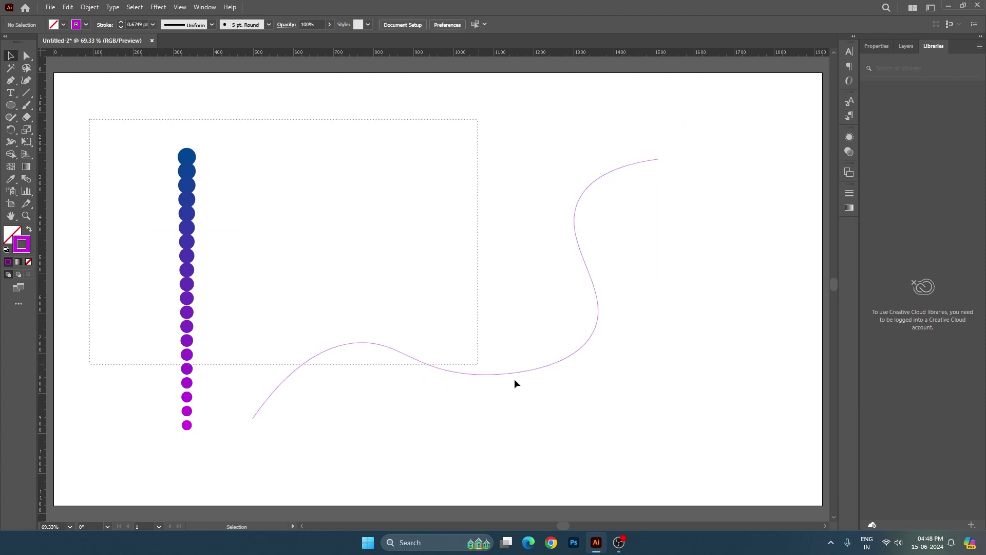
left_click(89, 7)
mouse_move(104, 325)
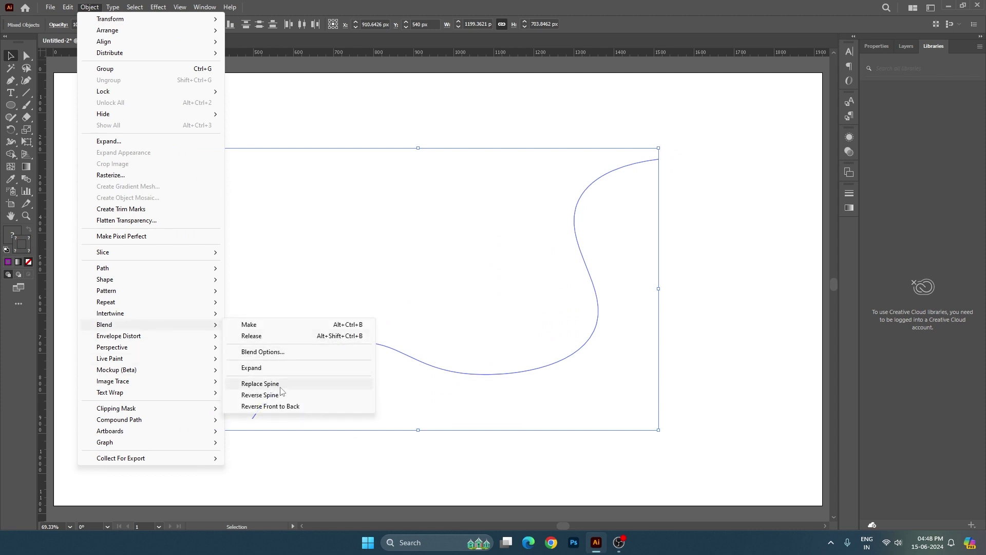
Step: Replace the dot blend's spine with the S-curve and reselect the blend
left_click(280, 389)
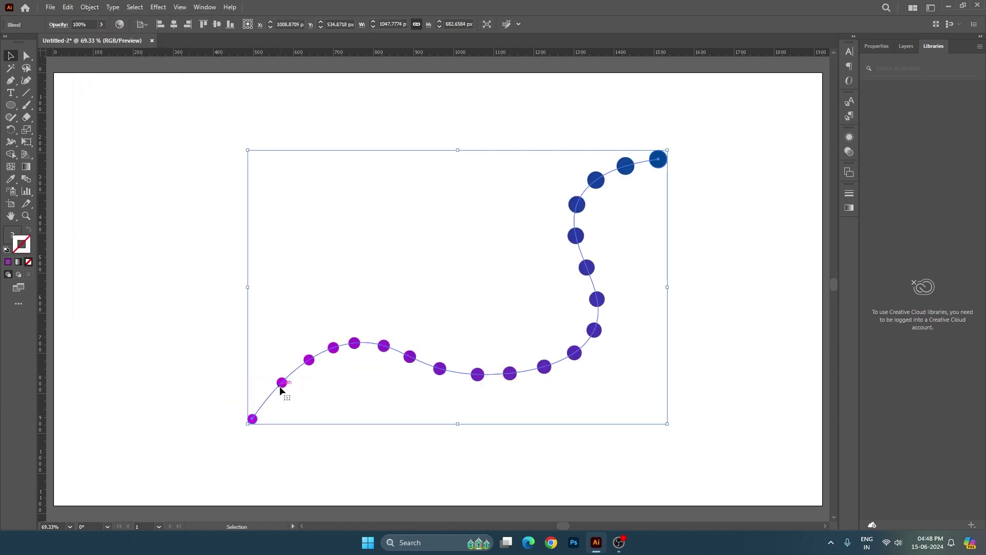
left_click(689, 400)
left_click_drag(78, 108, 686, 389)
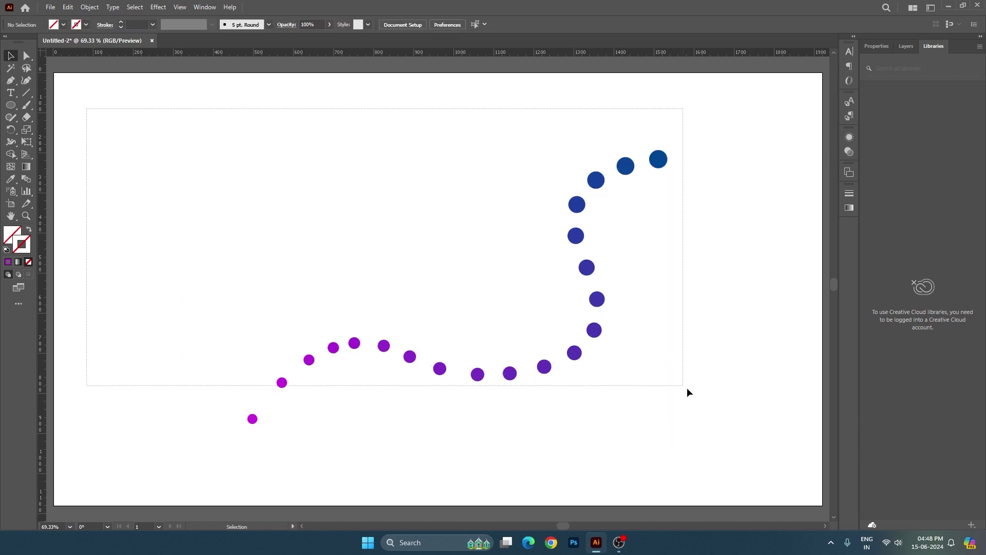
Step: Set the blend to Specified Steps with 32 steps in Blend Options
double_click(27, 178)
left_click(746, 123)
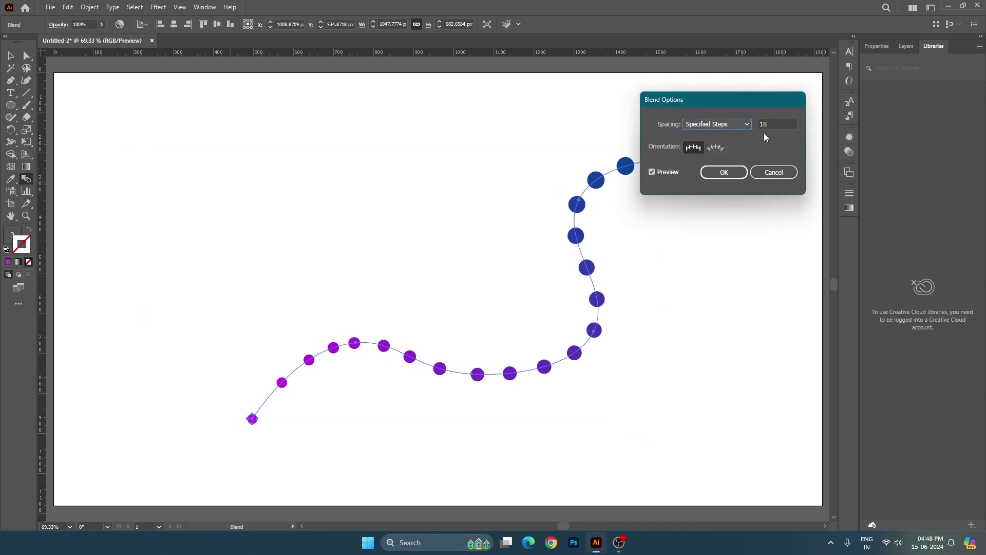
key("Tab")
key("Up")
key("Up")
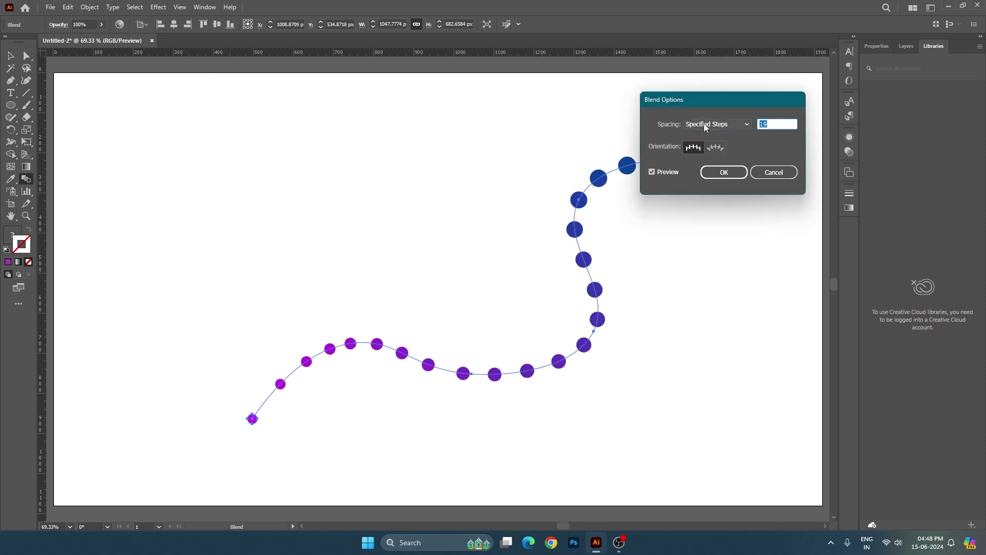
key("Up")
key("Up")
key("Up")
key("Up")
key("Up")
key("Up")
key("Up")
key("Up")
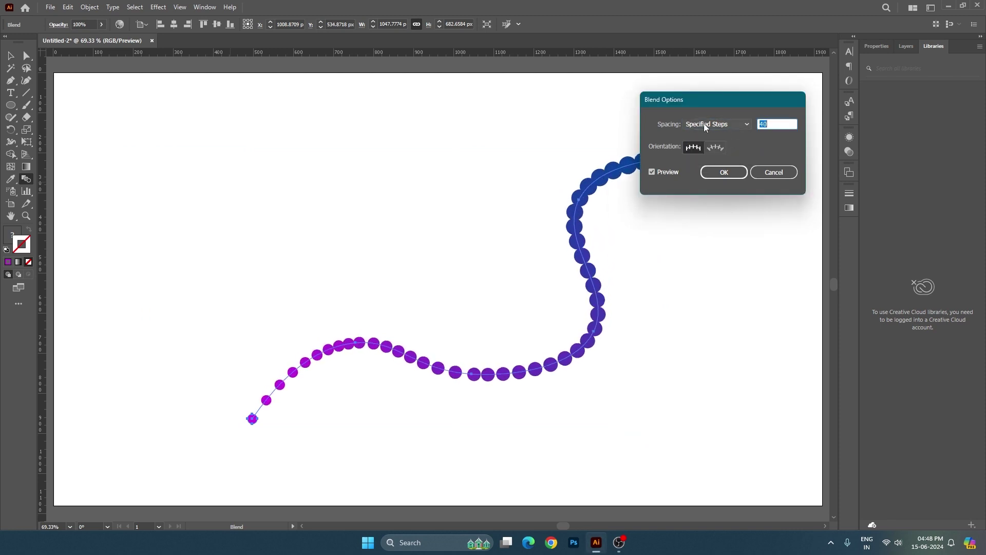
key("Up")
key("Up")
key("Up")
left_click_drag(721, 105, 831, 88)
key("Down")
key("Down")
key("Down")
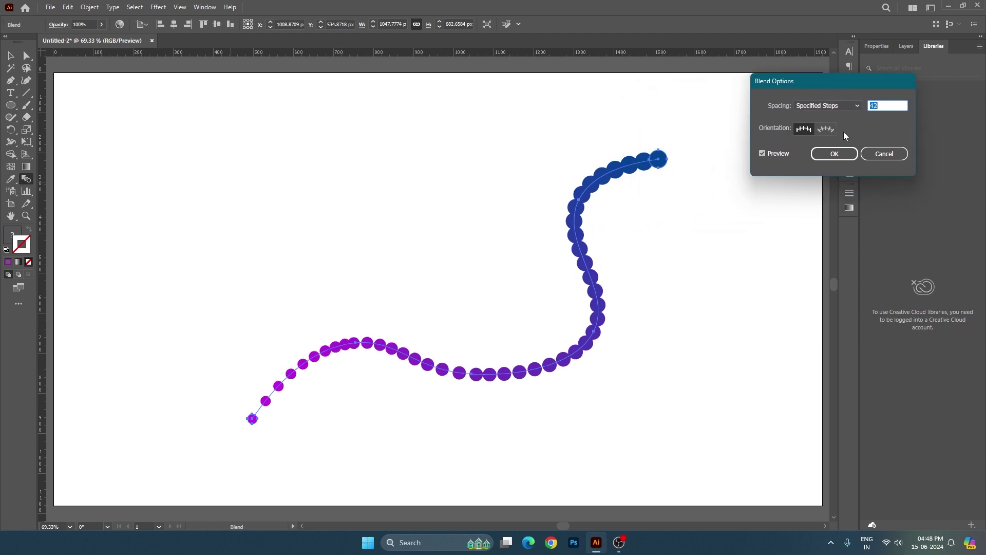
key("Down")
key("Down")
key("Down")
key("Down")
key("Down")
key("Down")
key("Down")
key("Down")
key("Down")
key("Up")
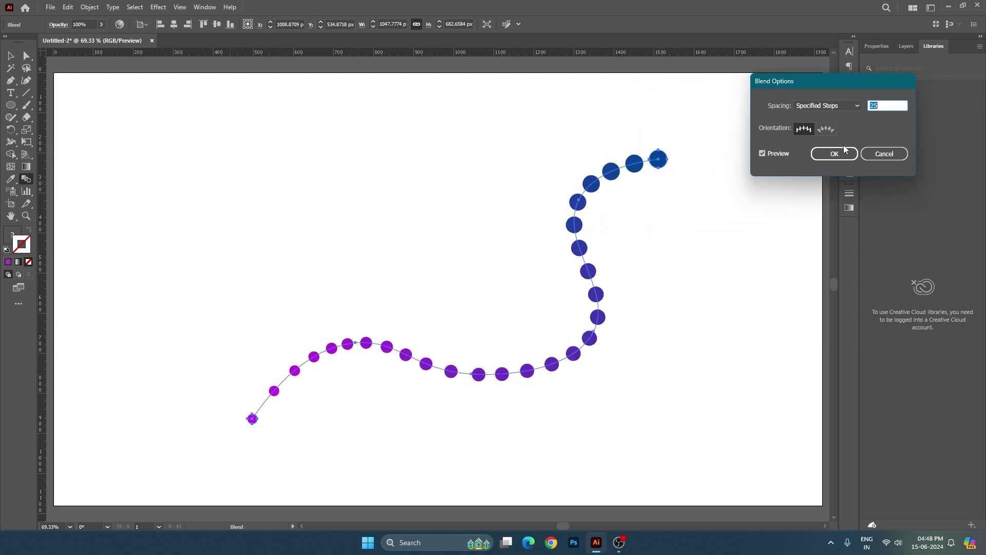
key("Up")
key("Up")
key("Up")
key("Up")
key("Up")
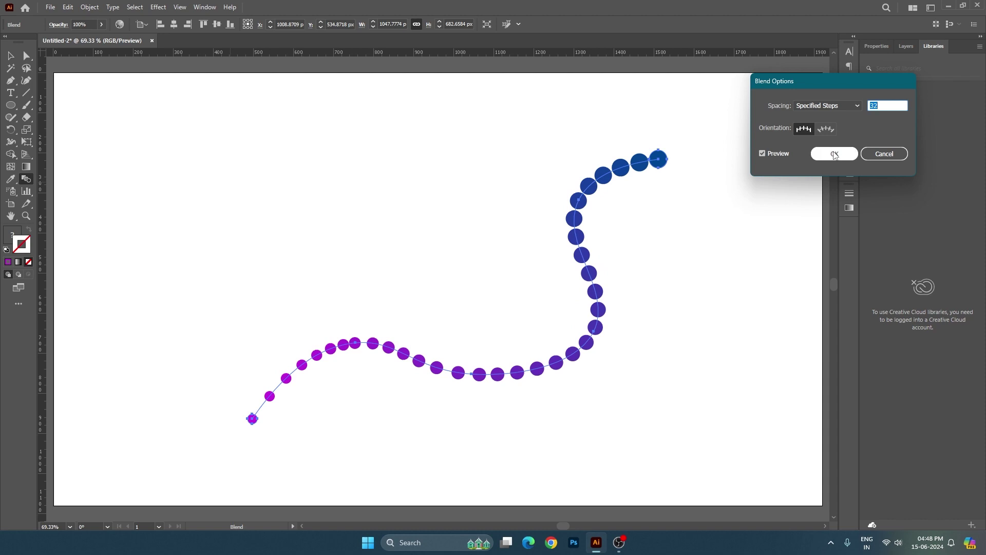
left_click(835, 154)
Step: Try dragging the blend's first circle with Direct Selection, then undo it
key("a")
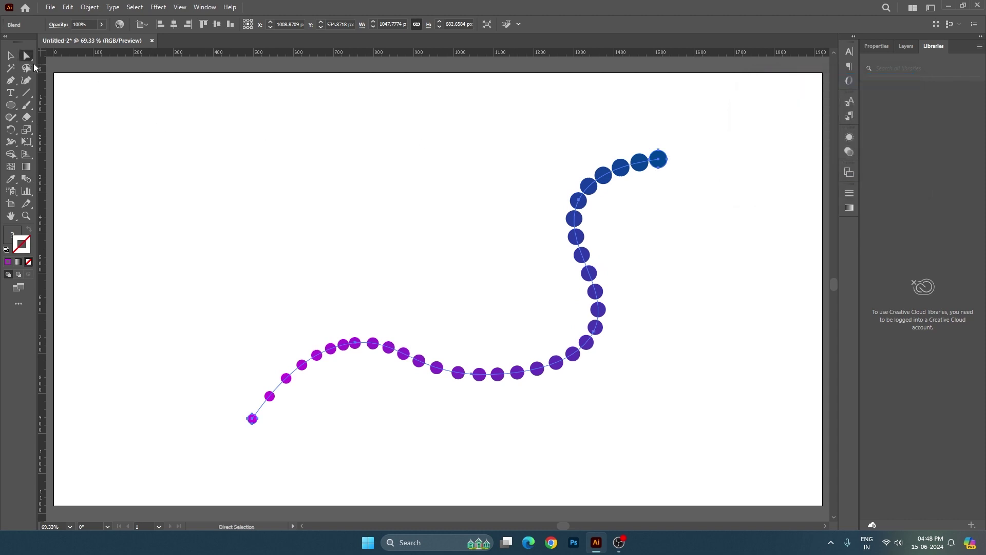
left_click(224, 356)
mouse_move(252, 419)
left_mouse_down()
mouse_move(155, 344)
mouse_move(184, 212)
mouse_move(126, 277)
mouse_move(198, 488)
mouse_move(437, 436)
mouse_move(254, 228)
mouse_move(591, 309)
mouse_move(236, 503)
mouse_move(168, 421)
left_mouse_up()
key("ctrl+z")
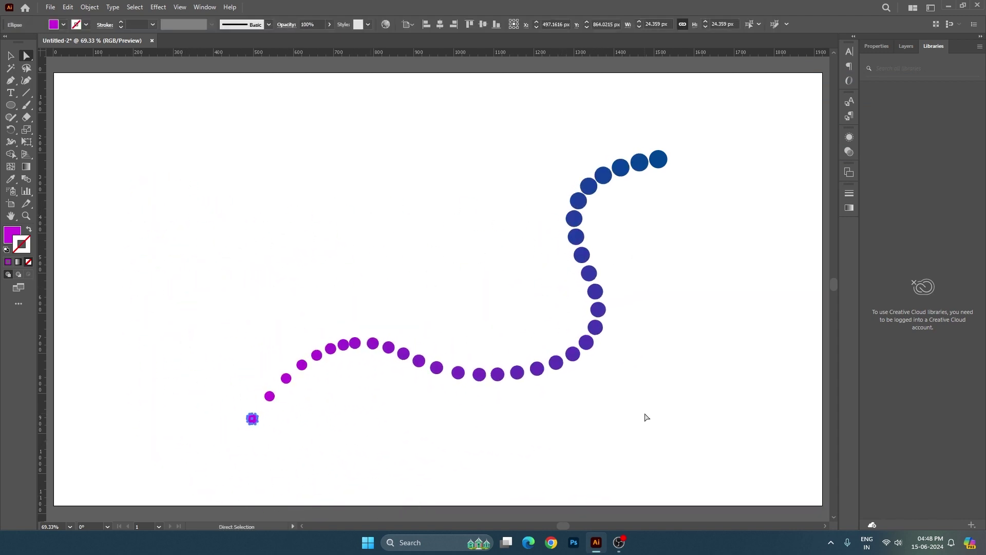
left_click(646, 417)
key("v")
left_click_drag(672, 392, 674, 387)
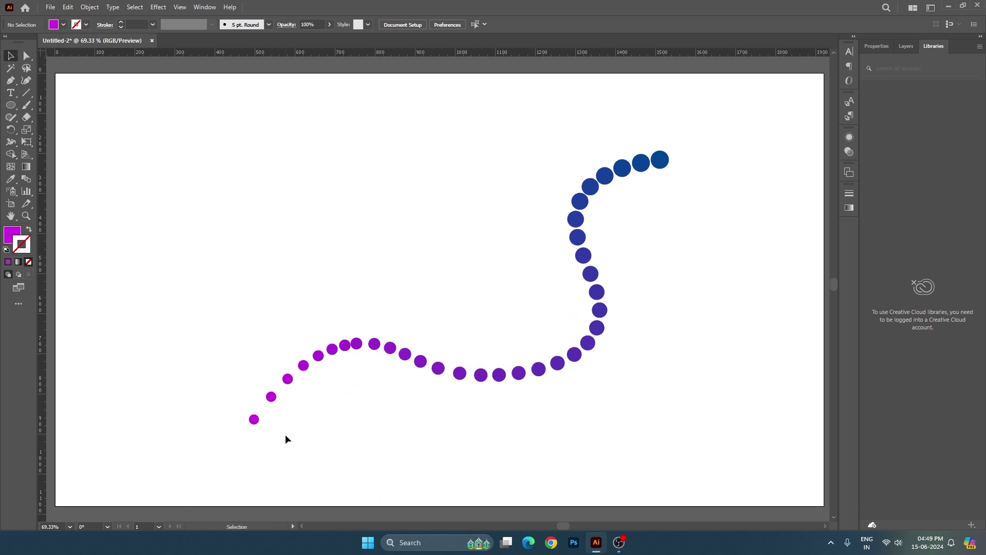
Step: Reverse the blend's spine and drag the blend up and to the left
left_click(255, 421)
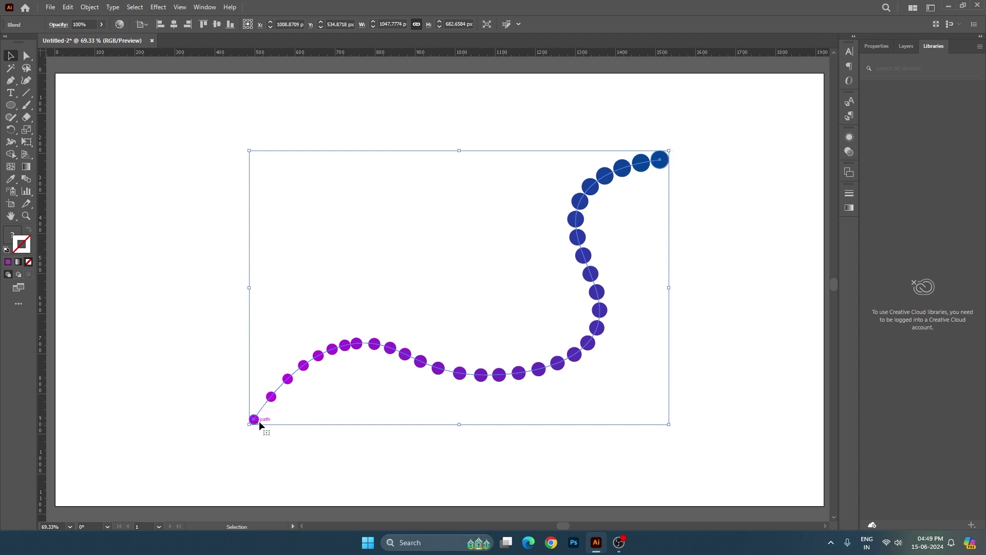
left_click(90, 7)
mouse_move(104, 325)
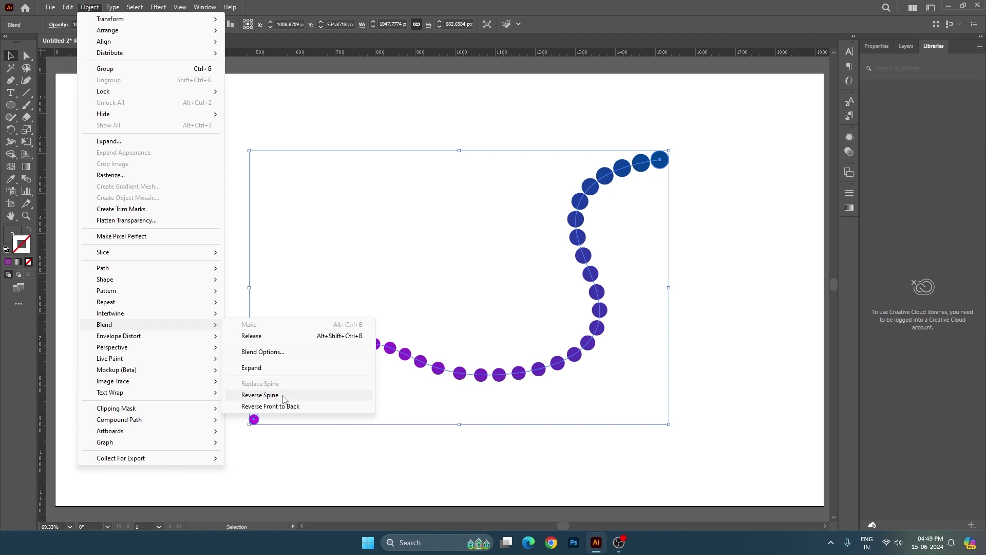
left_click(286, 400)
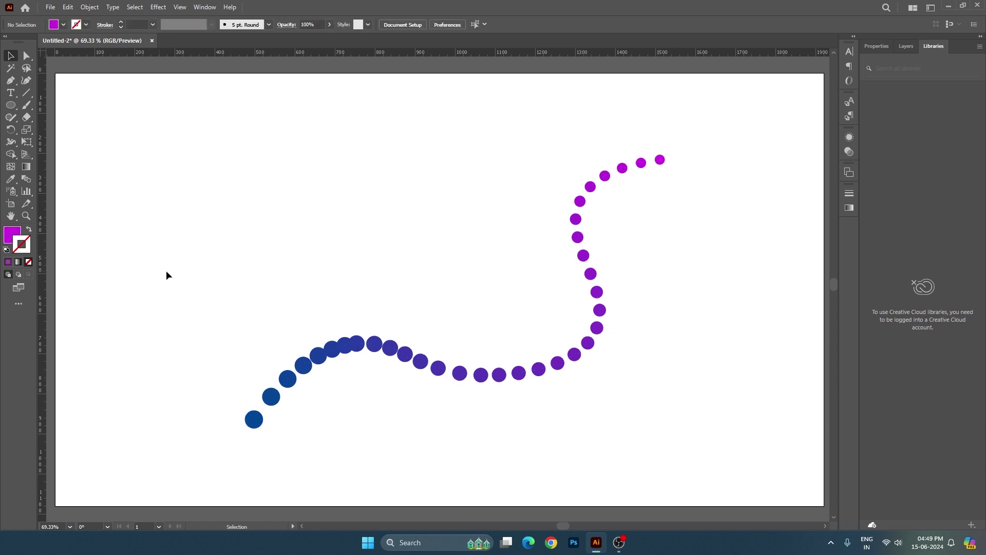
left_click_drag(166, 273, 401, 422)
left_click_drag(444, 373, 378, 334)
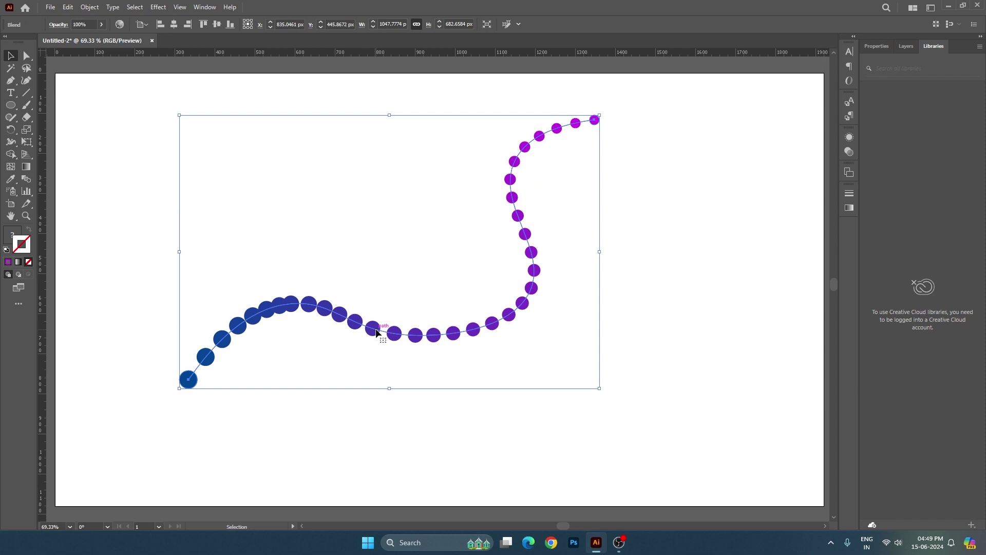
Step: Delete the dot blend and type a large capital A in its place
key("Delete")
key("t")
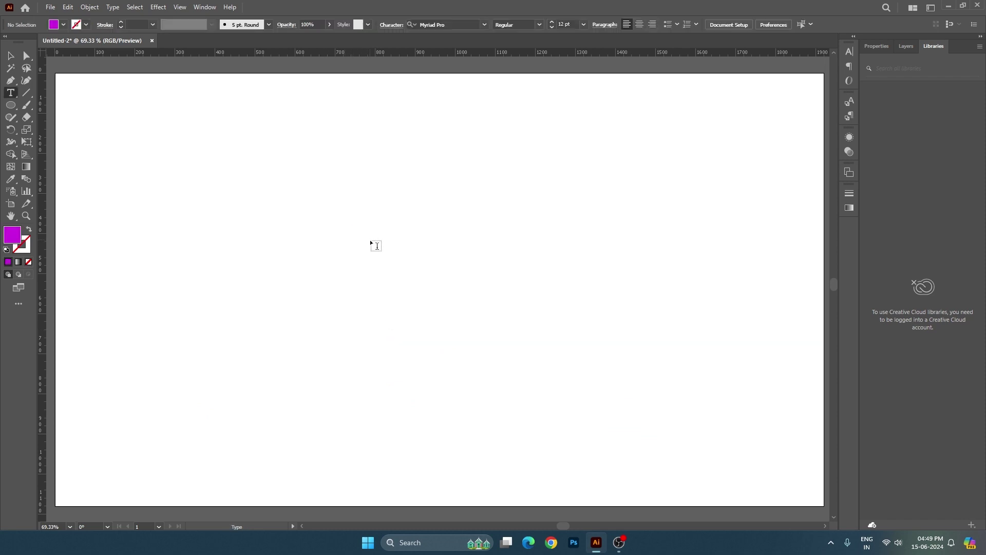
left_click(400, 333)
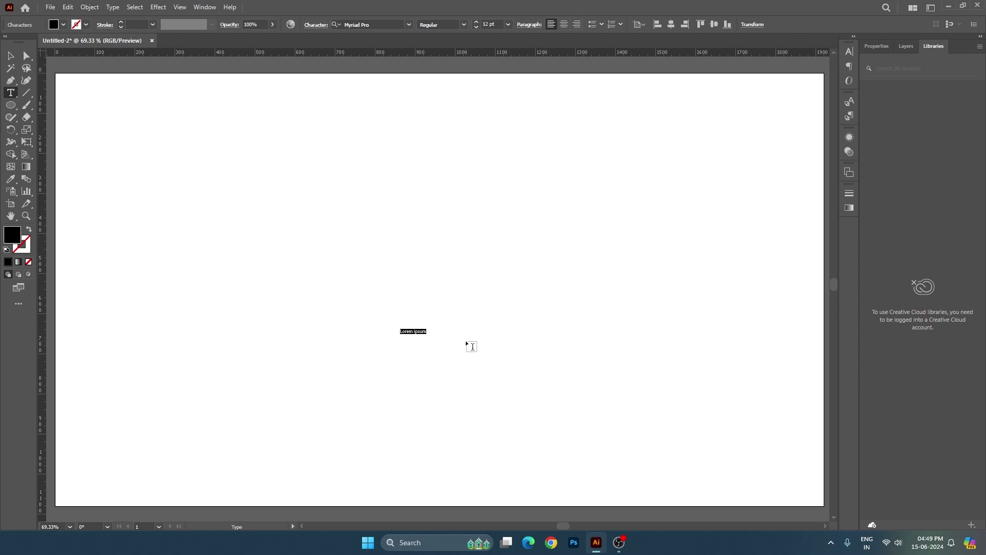
type("A")
key("Escape")
left_click_drag(407, 327, 676, 103)
Step: Set the A in Montserrat Bold and move it down and left
left_click(371, 24)
type("mont")
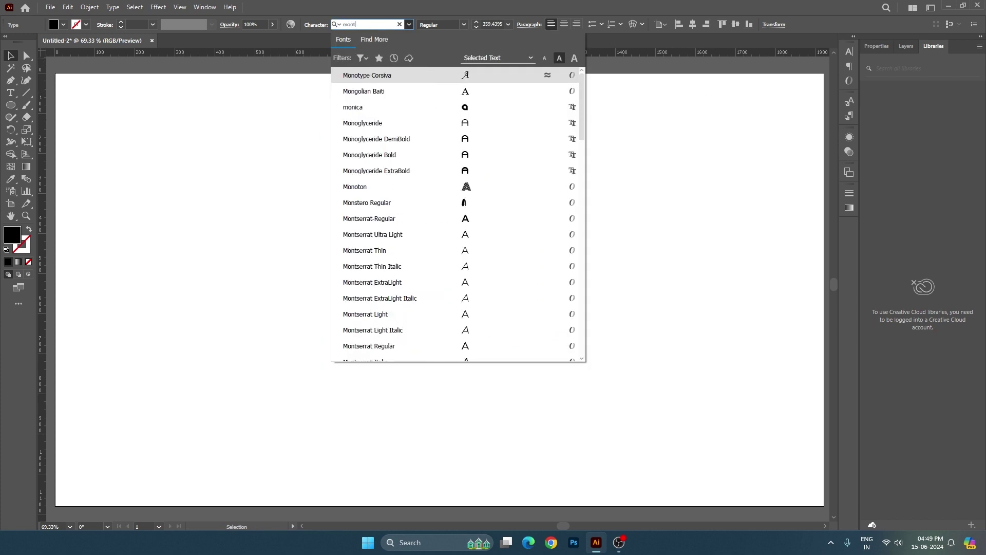
scroll(452, 206, "down", 5)
left_click(452, 300)
left_click_drag(453, 324, 575, 331)
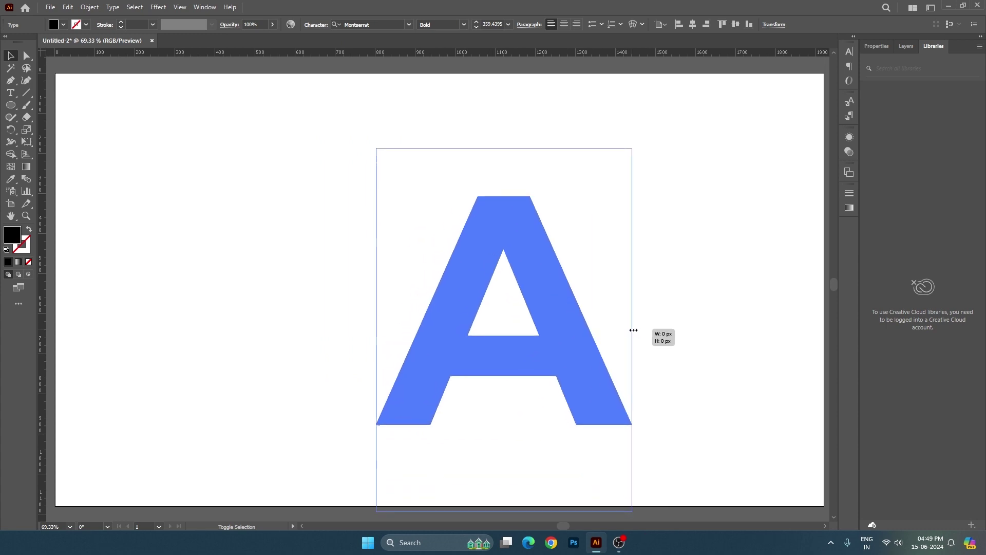
Step: Fill the letter A with a vivid blue
double_click(18, 239)
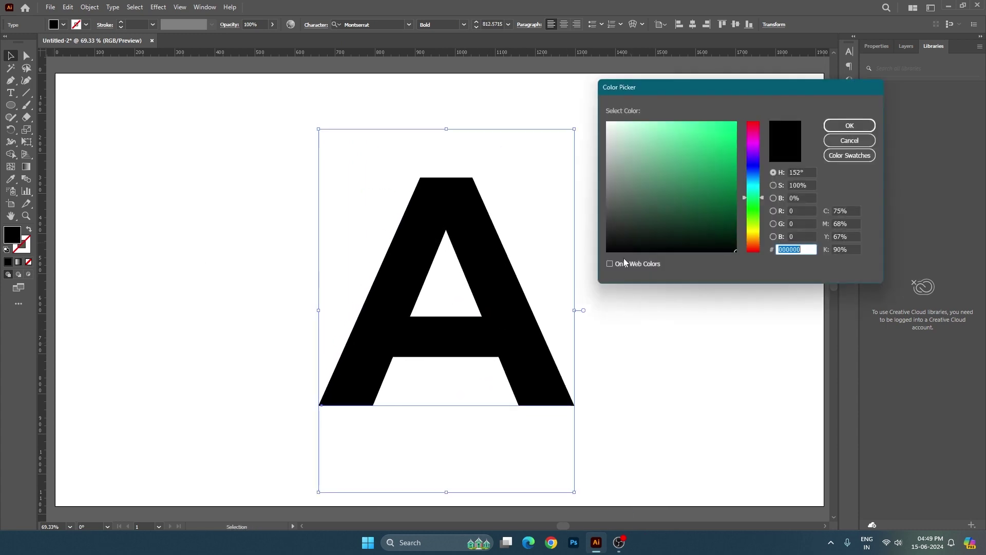
mouse_move(747, 185)
left_mouse_down()
mouse_move(759, 180)
mouse_move(734, 145)
left_mouse_up()
left_click(735, 122)
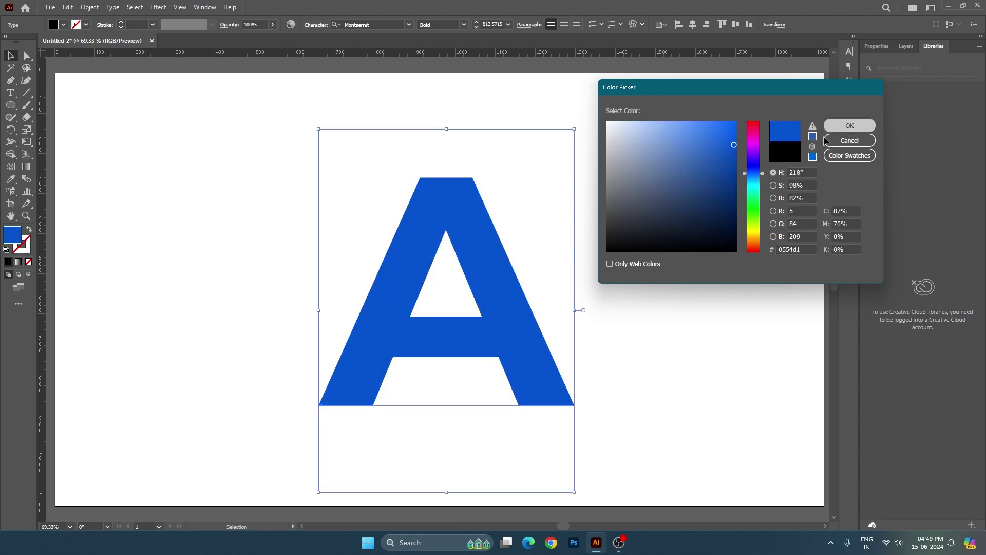
left_click(849, 126)
key("a")
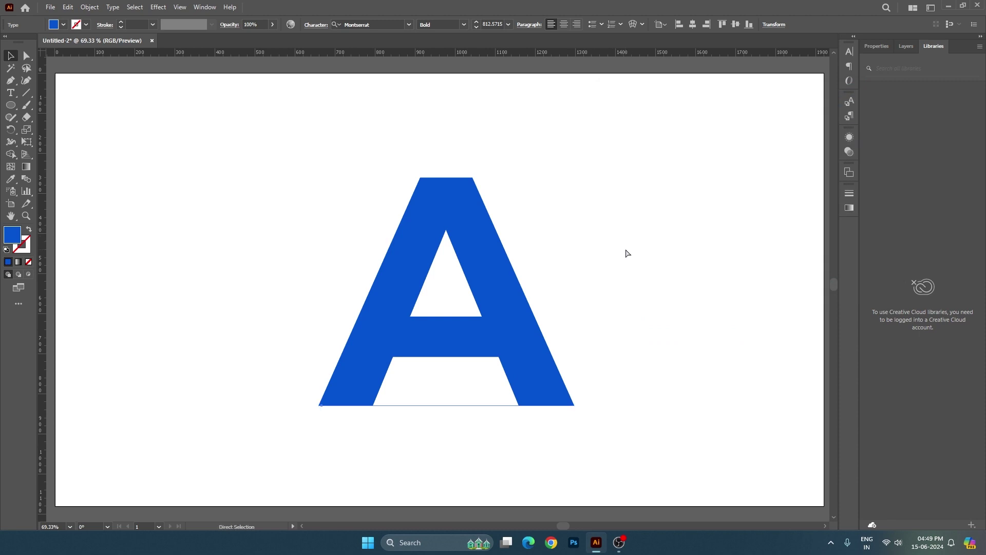
key("v")
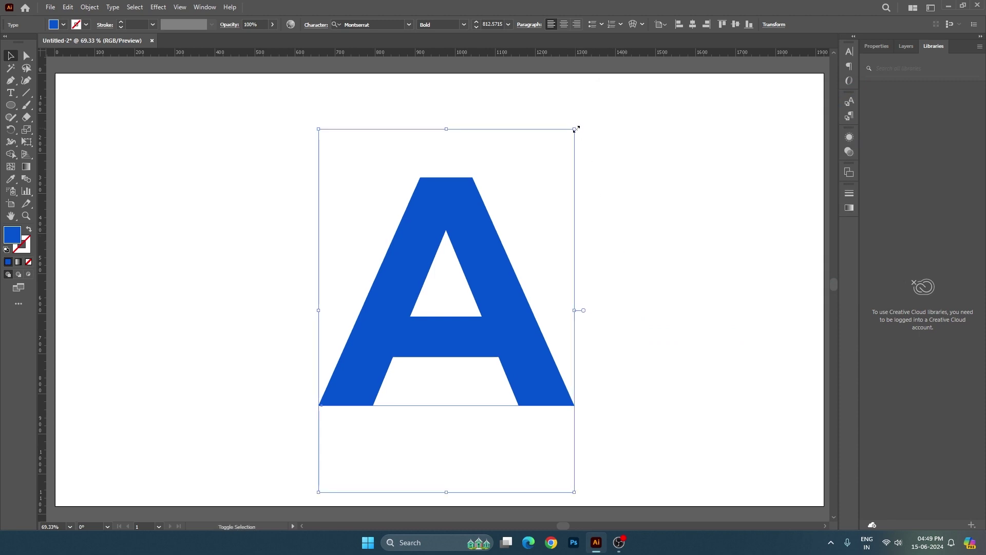
Step: Shrink a light-blue (7db2ff) copy into the A's opening, send it back, and select both
left_click_drag(576, 129, 511, 283)
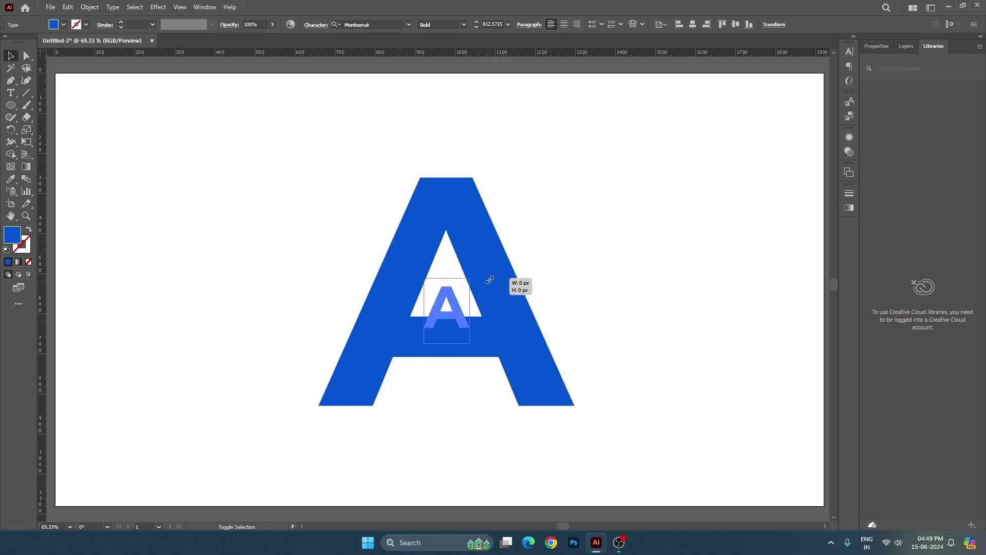
double_click(11, 237)
left_click_drag(721, 132, 674, 118)
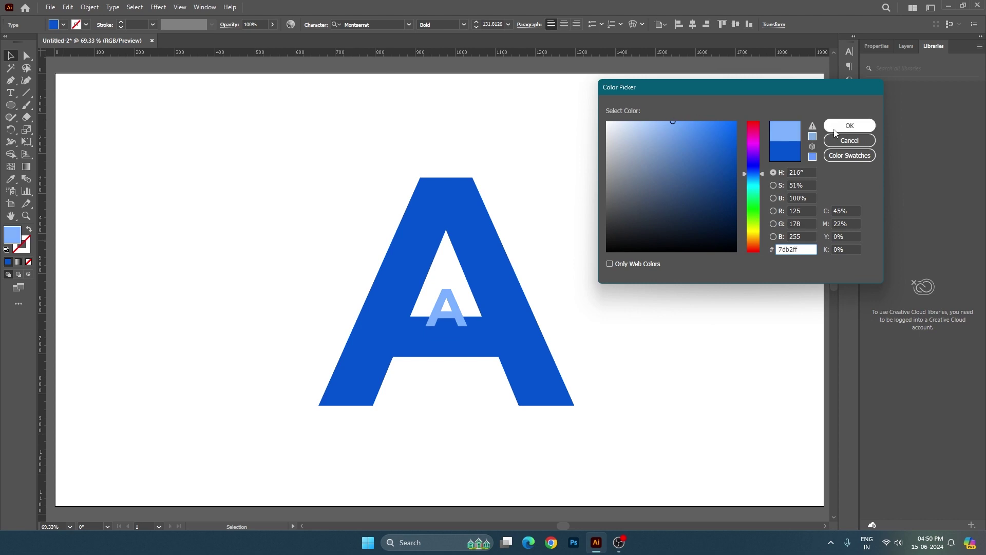
left_click(850, 125)
right_click(446, 308)
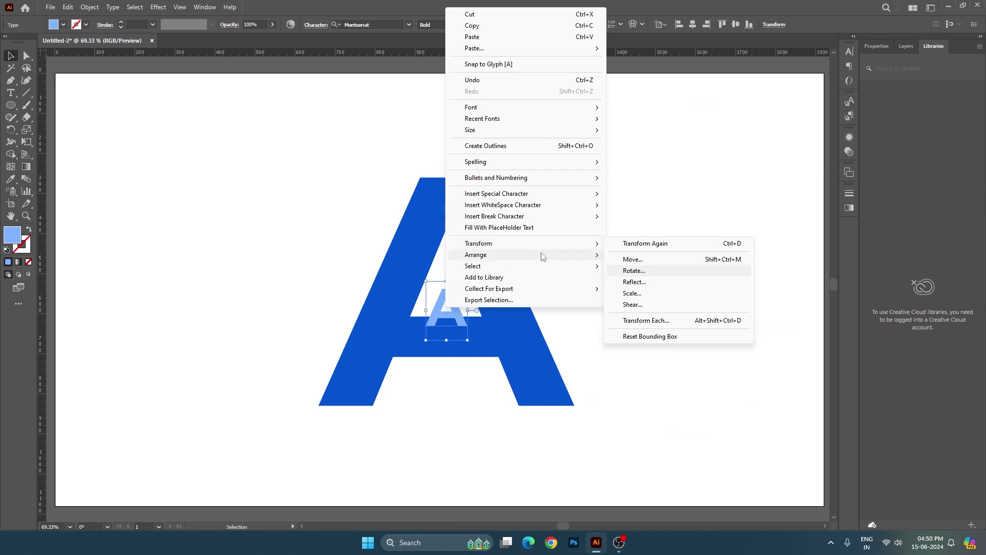
mouse_move(493, 255)
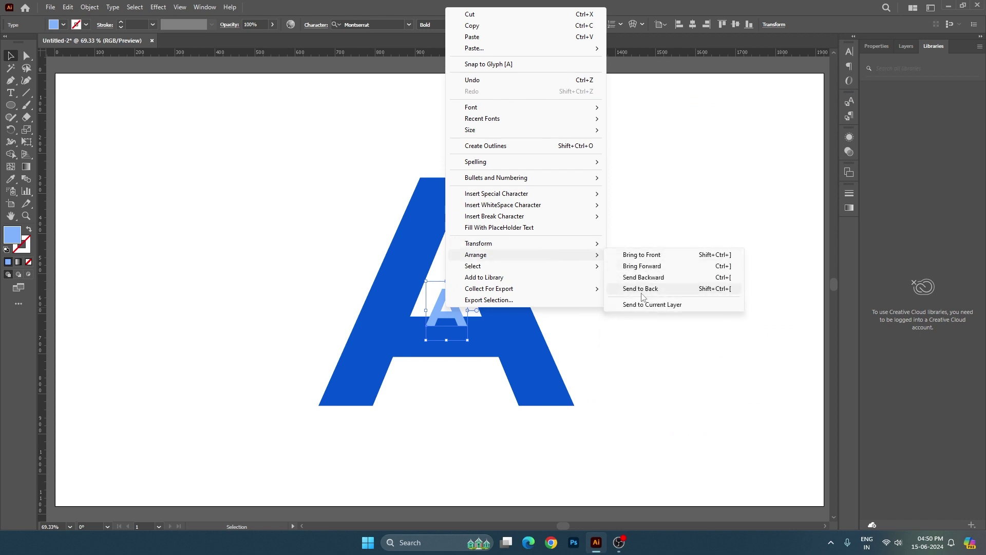
left_click(644, 289)
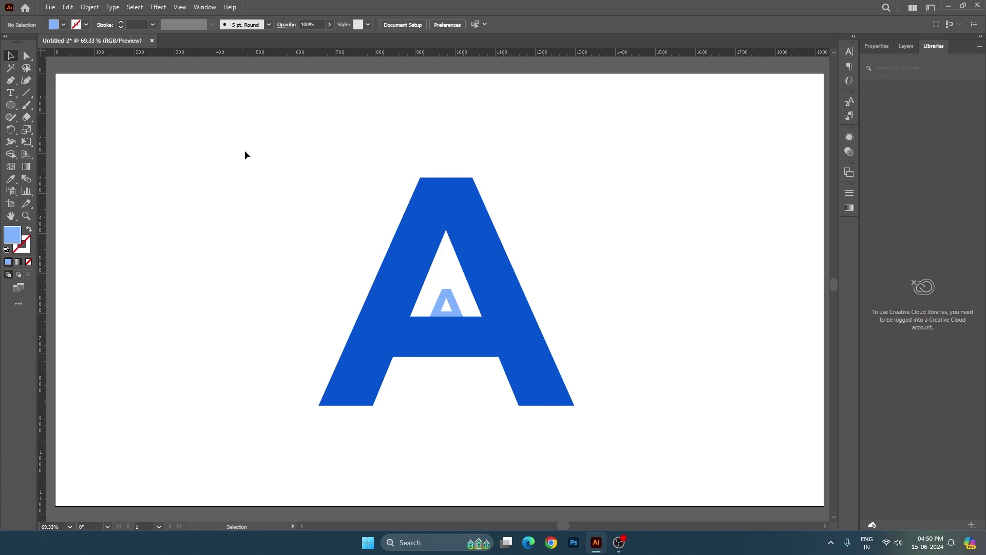
left_click_drag(245, 154, 694, 429)
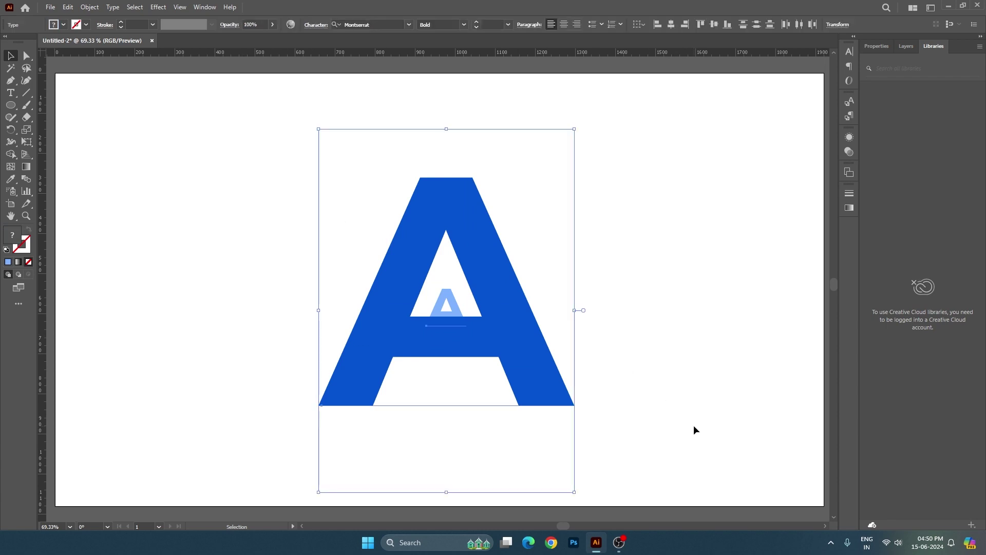
Step: Make a blend between the big blue A and the small light-blue A
left_click(90, 8)
mouse_move(104, 324)
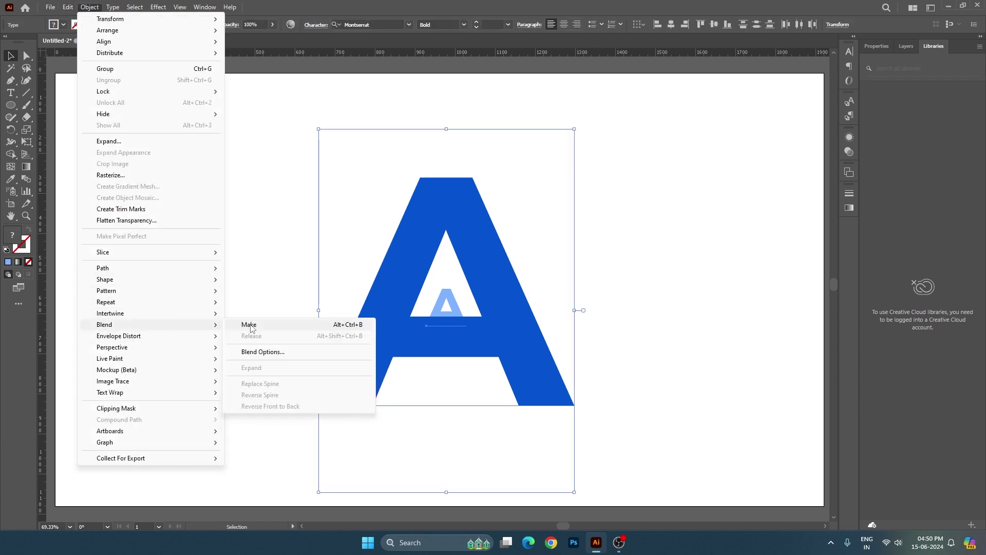
left_click(251, 325)
left_click(210, 328)
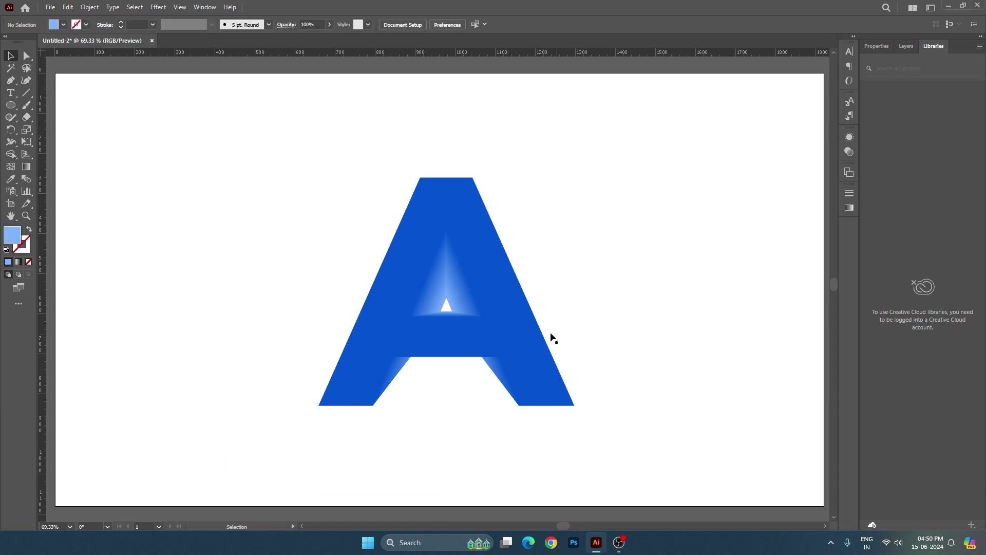
left_click(542, 335)
scroll(450, 337, "up", 1)
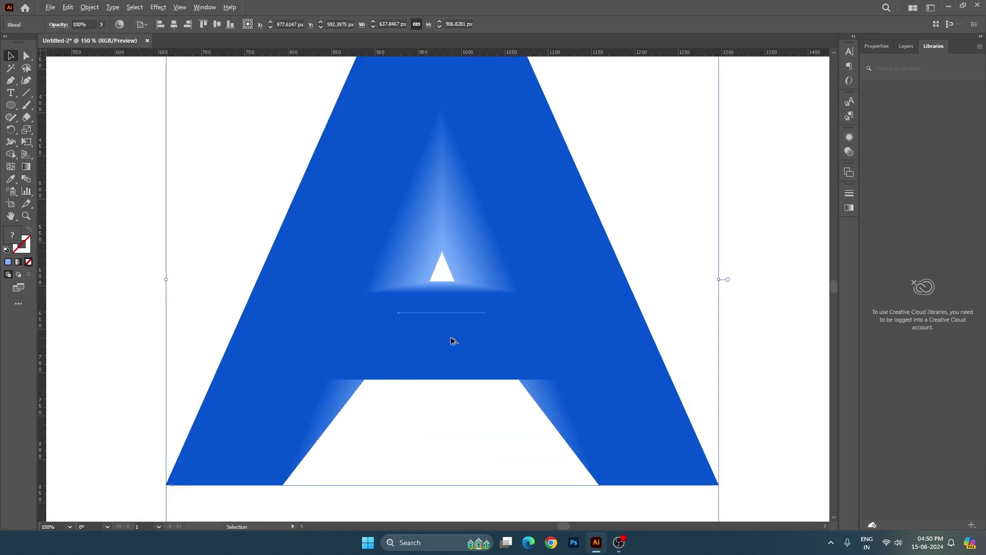
left_click(90, 7)
mouse_move(104, 324)
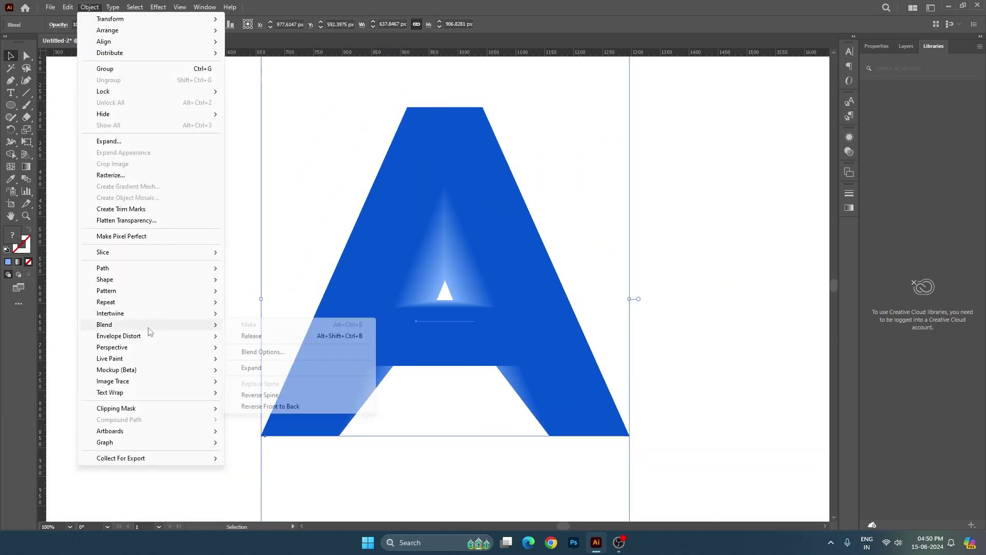
Step: Switch the A blend to Specified Steps and preview 20 steps
left_click(259, 353)
left_click(827, 105)
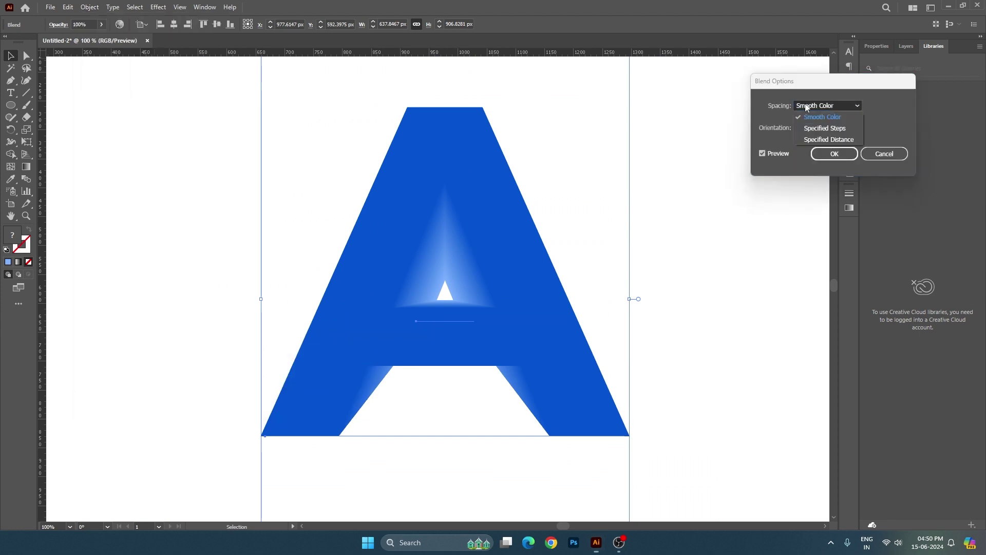
left_click(819, 127)
left_click_drag(810, 86, 731, 86)
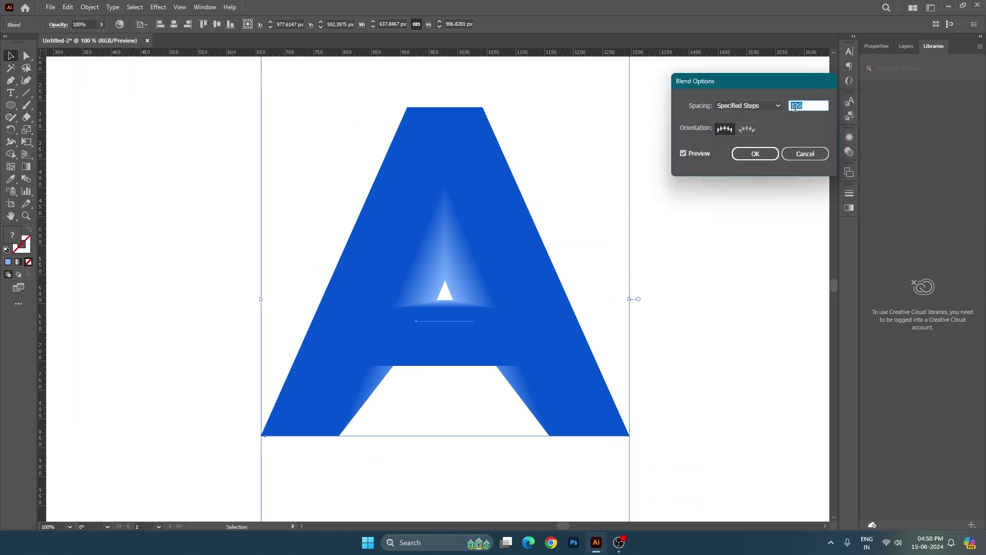
type("20")
left_click(700, 153)
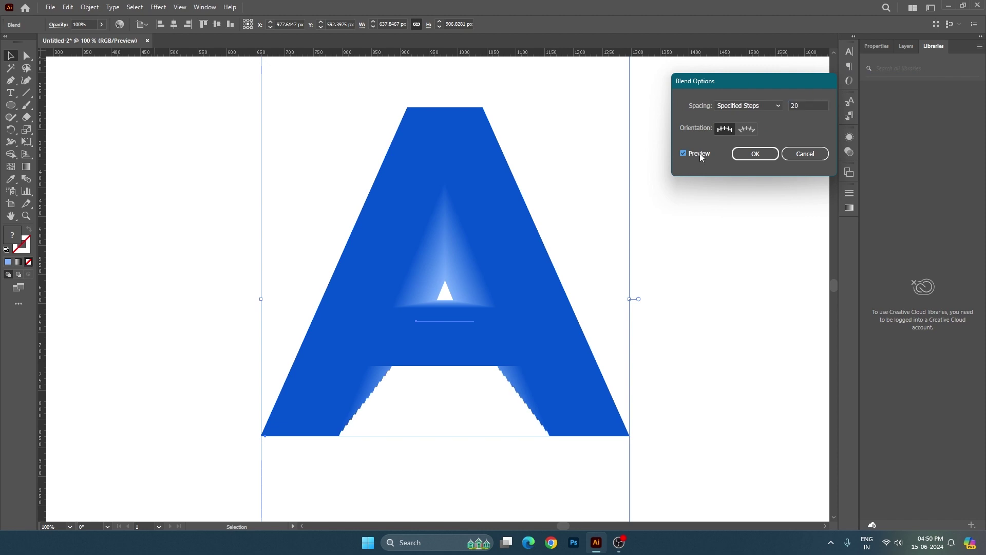
left_click(700, 153)
Step: Adjust the step count to 6 and apply the blend options
left_click(803, 105)
key("Down")
key("Down")
key("Down")
key("Down")
key("Down")
key("Down")
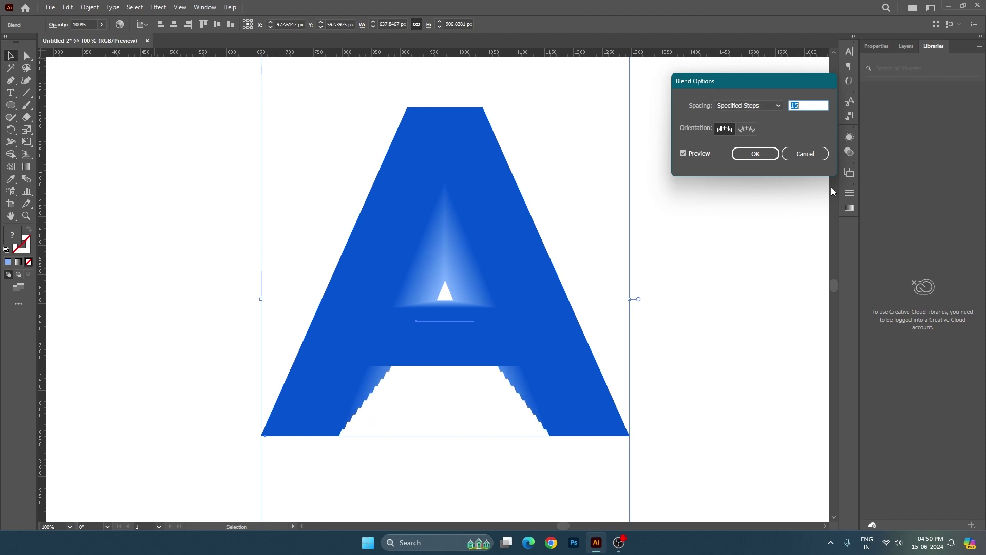
key("Down")
key("Down")
key("Down")
key("Up")
key("Up")
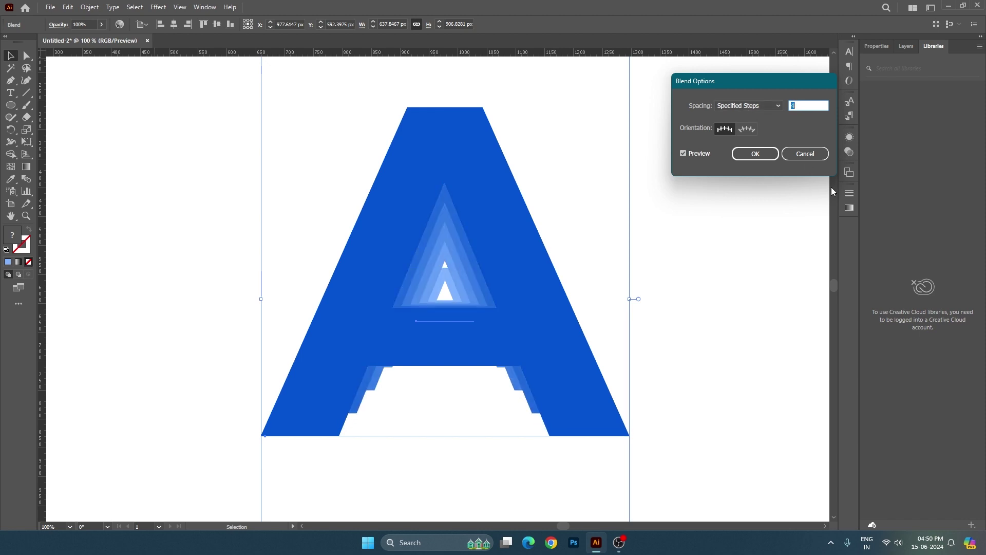
key("Up")
key("Up")
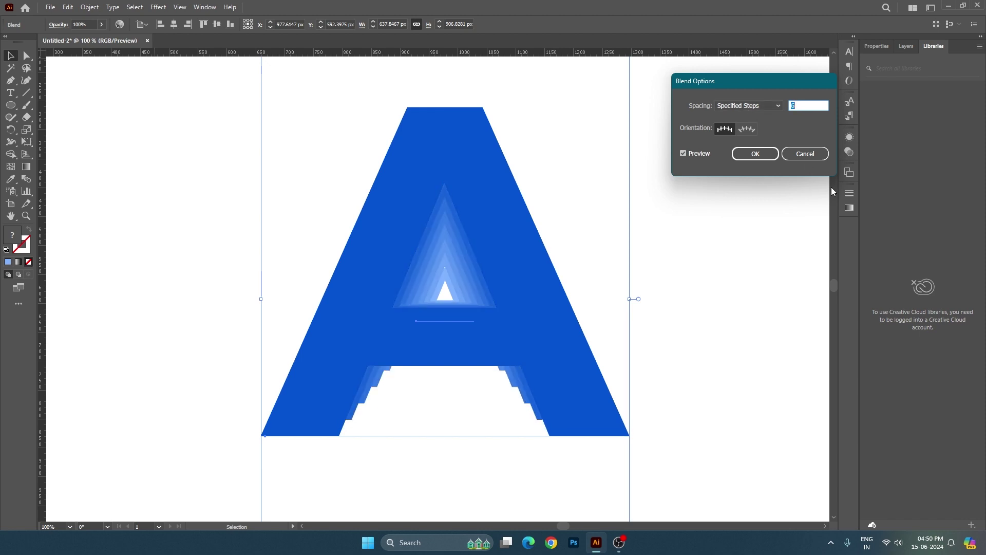
key("Down")
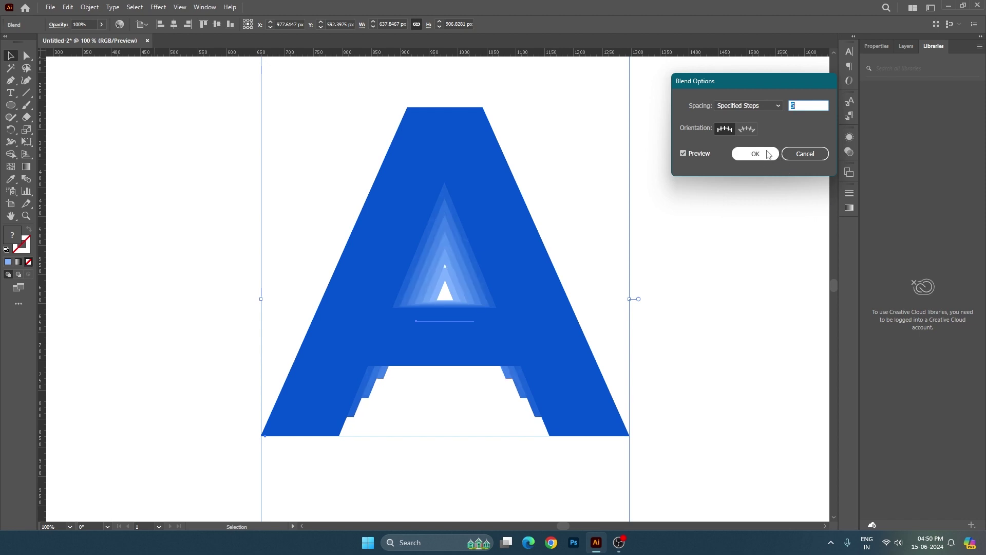
key("Up")
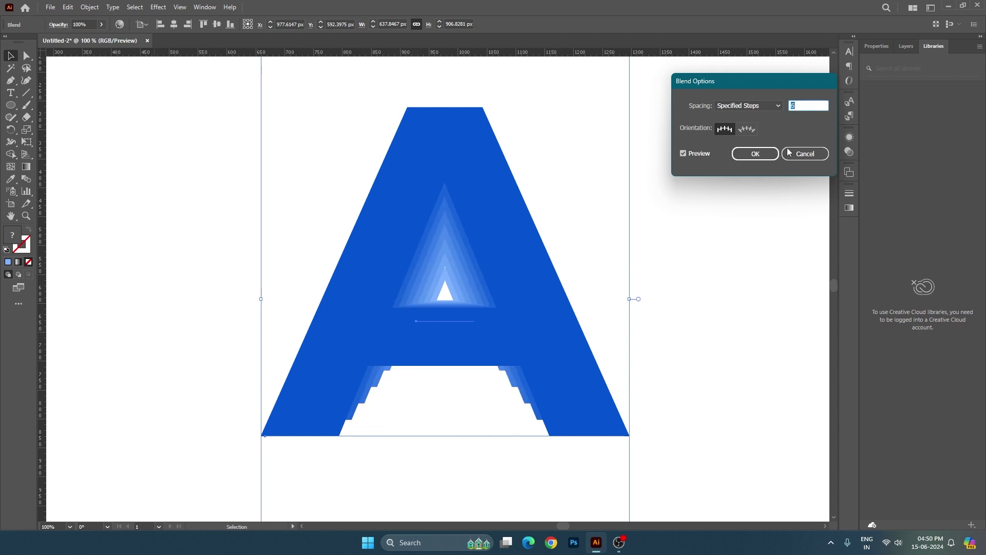
left_click(755, 154)
left_click(720, 266)
Step: Fit the artboard in view and drag the front A around to watch the steps reflow
key("ctrl+0")
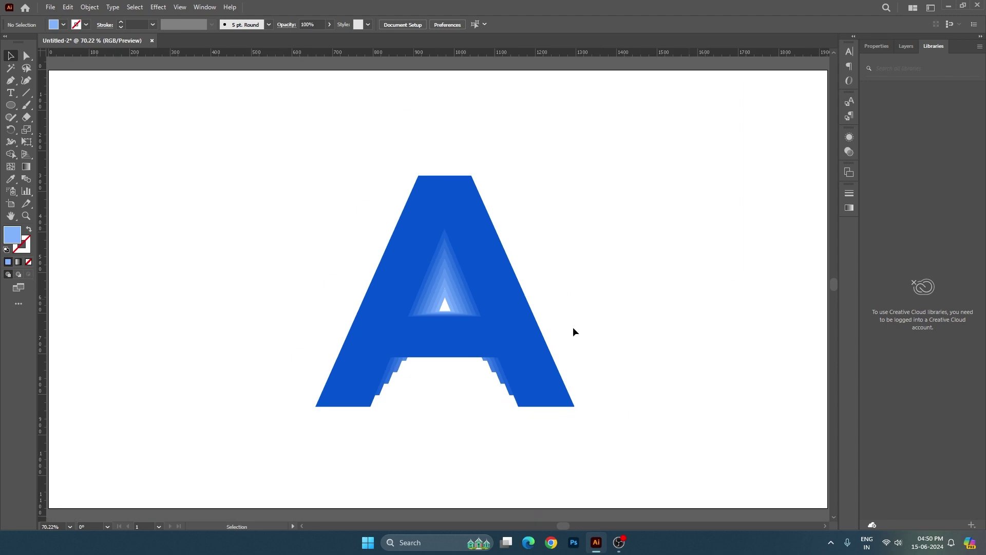
left_click(575, 333)
left_click(614, 343)
left_click(447, 303)
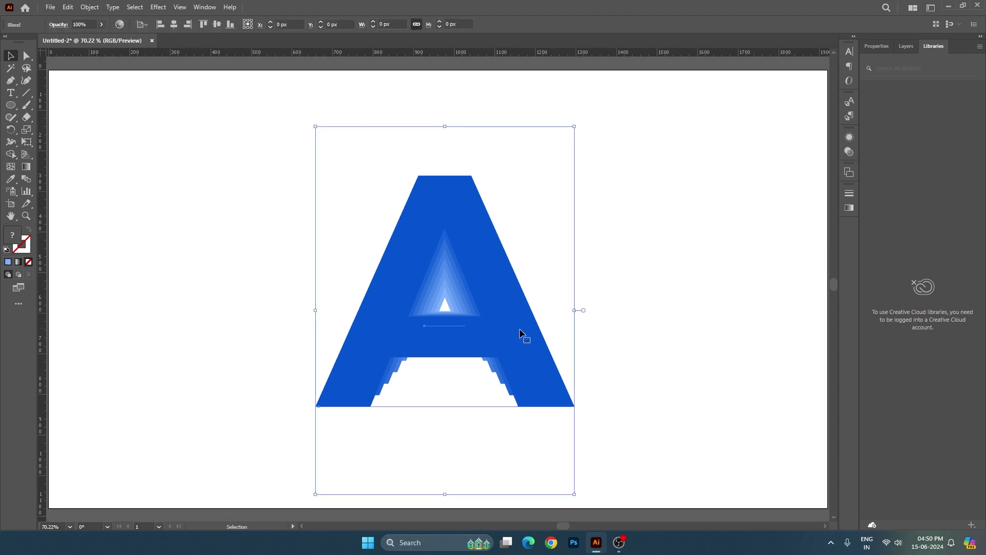
left_click(287, 216)
left_click_drag(456, 327, 165, 257)
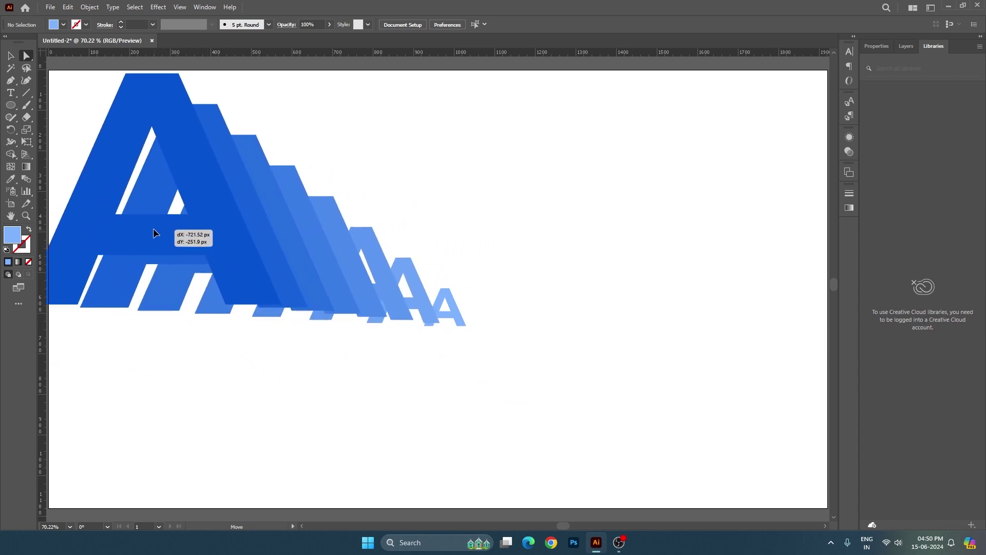
mouse_move(164, 257)
left_mouse_down()
mouse_move(179, 249)
mouse_move(172, 429)
mouse_move(570, 387)
mouse_move(527, 300)
mouse_move(441, 304)
left_mouse_up()
Step: Undo a test move, enter the blend's isolation mode, and select its front A
key("v")
left_click_drag(510, 339, 373, 337)
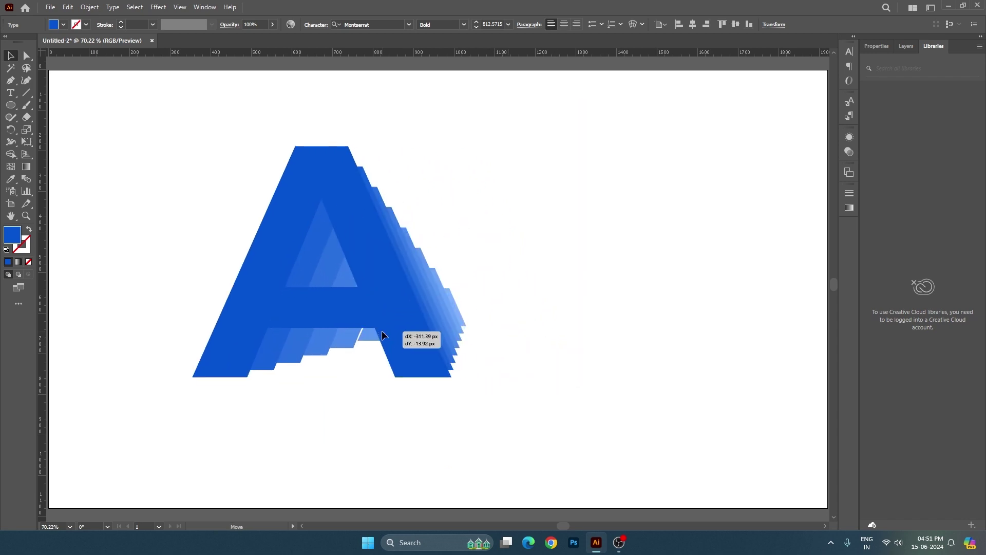
key("ctrl+z")
left_click(480, 308)
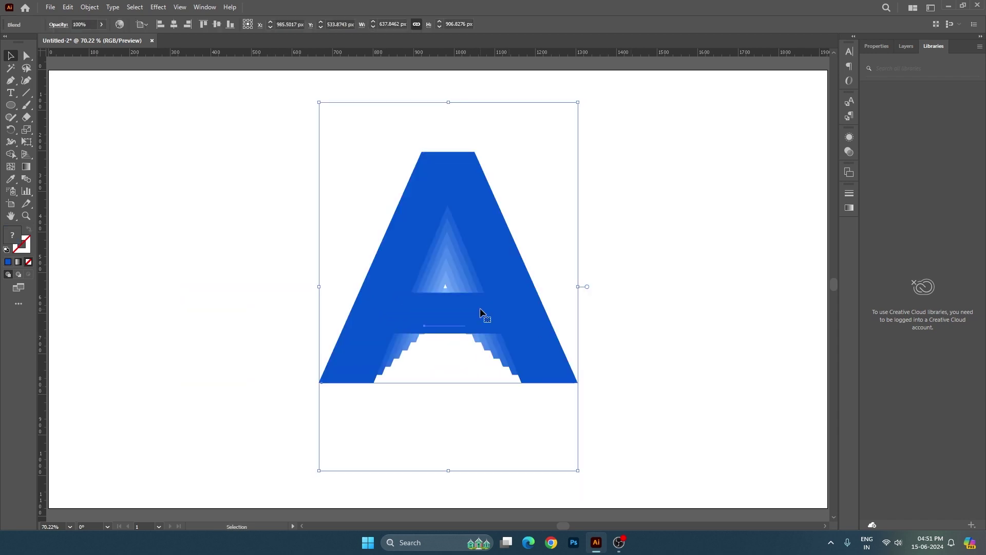
double_click(486, 307)
left_click(450, 316)
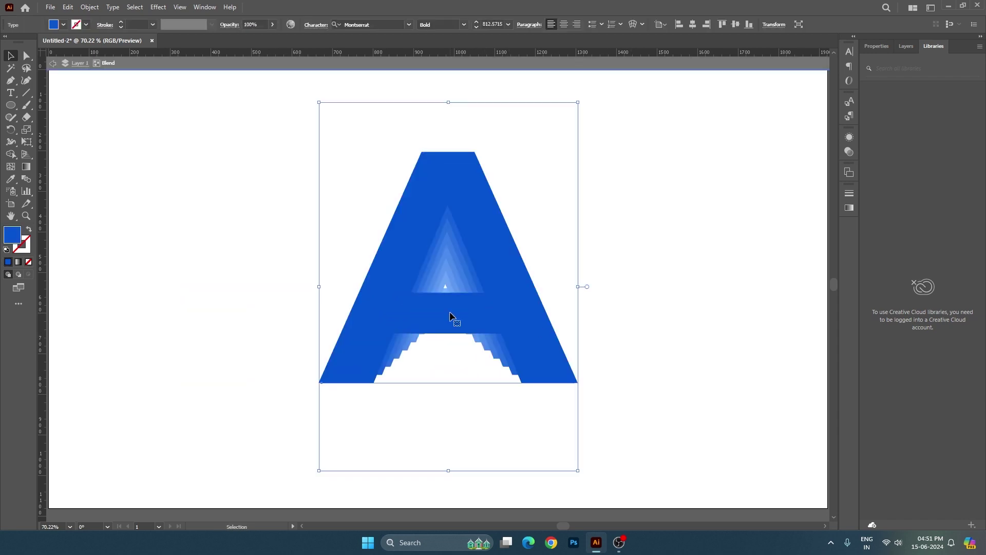
Step: Retype the front A as B and move it to spread the blend
double_click(454, 383)
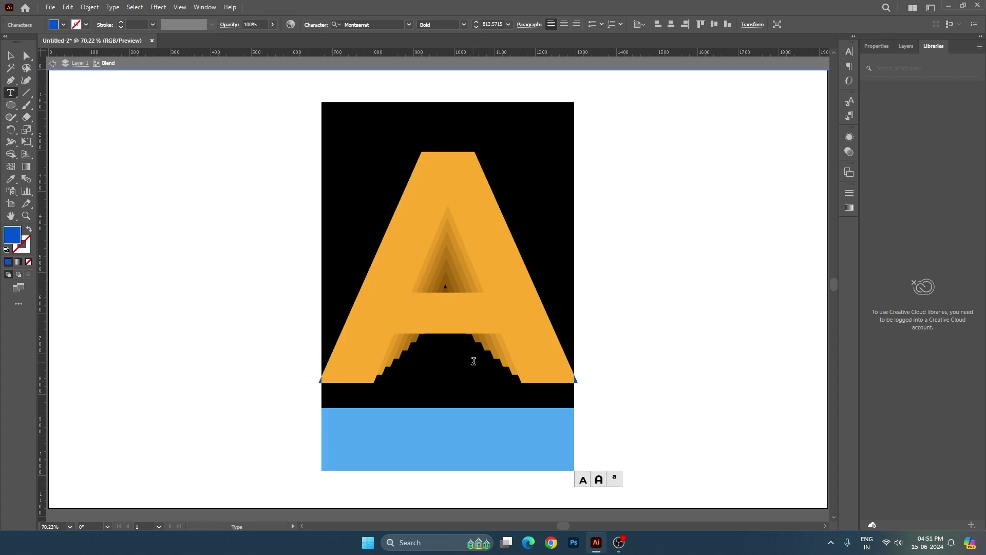
type("B")
key("Escape")
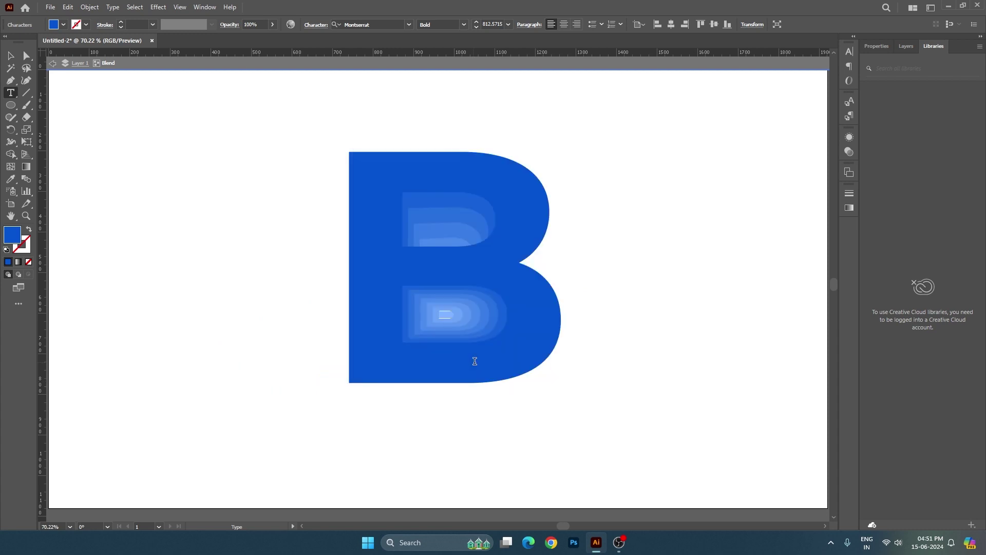
left_click(785, 348)
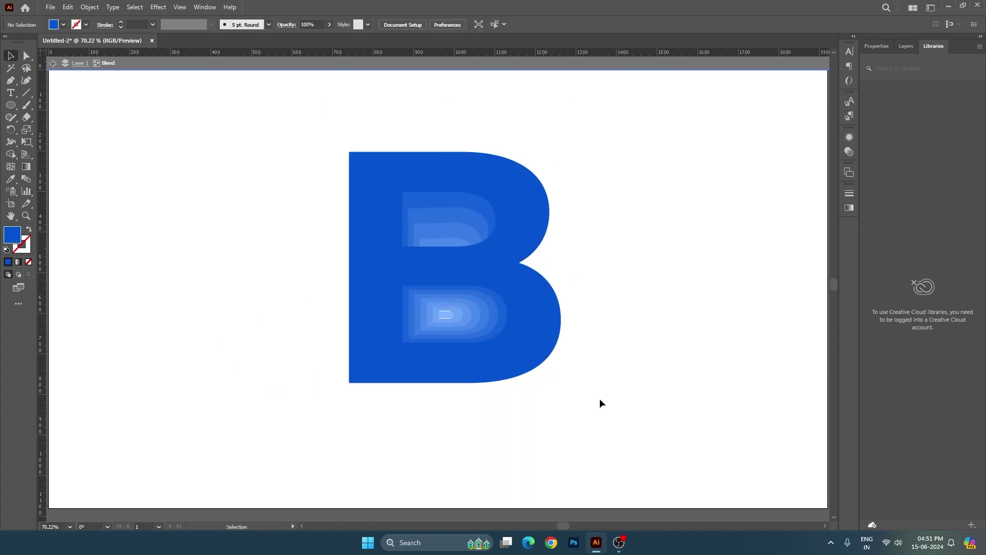
left_click_drag(513, 334, 258, 361)
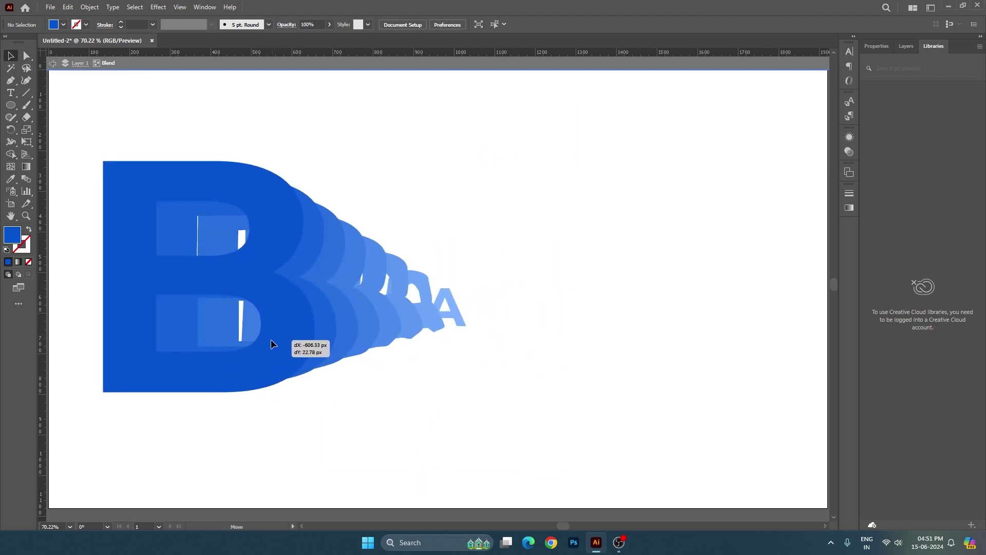
left_click_drag(256, 360, 271, 339)
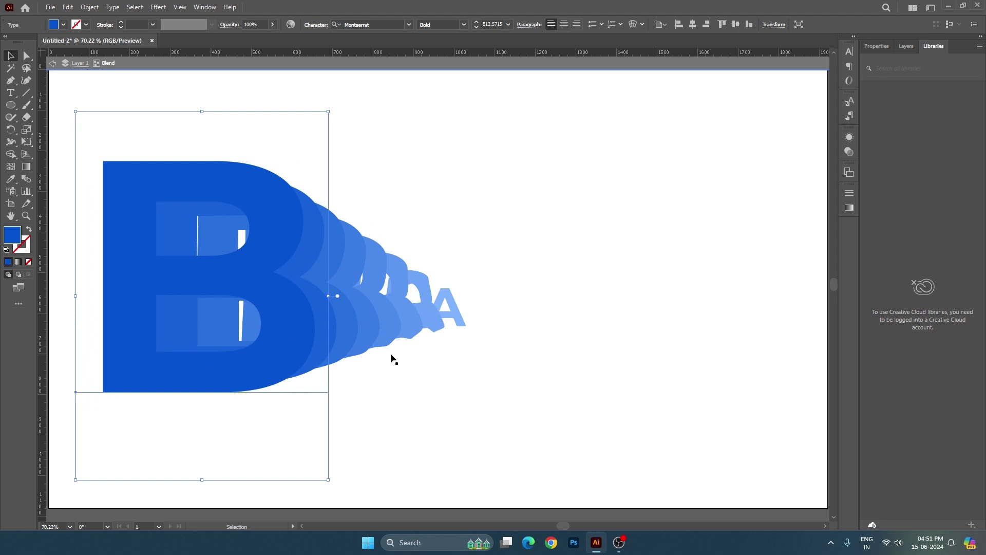
Step: Retype the other A as B and move the large B over the blend
left_click(471, 319)
double_click(479, 319)
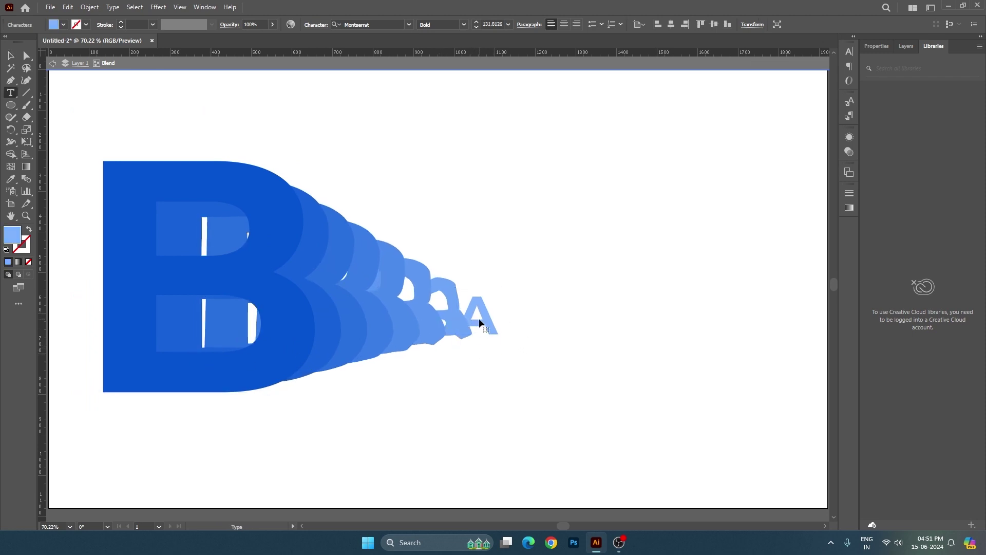
type("B")
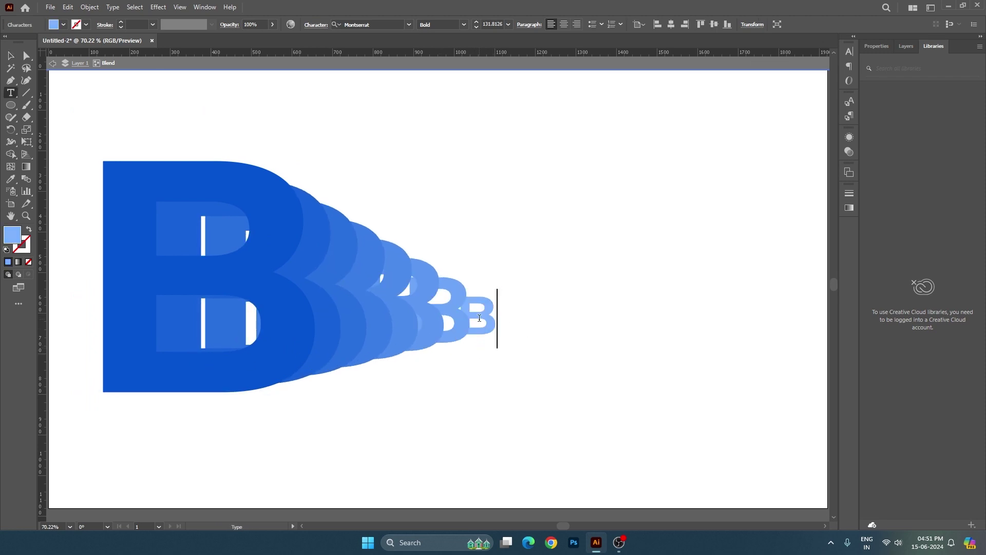
key("Escape")
left_click(438, 377)
mouse_move(234, 283)
left_mouse_down()
mouse_move(443, 297)
mouse_move(508, 315)
left_mouse_up()
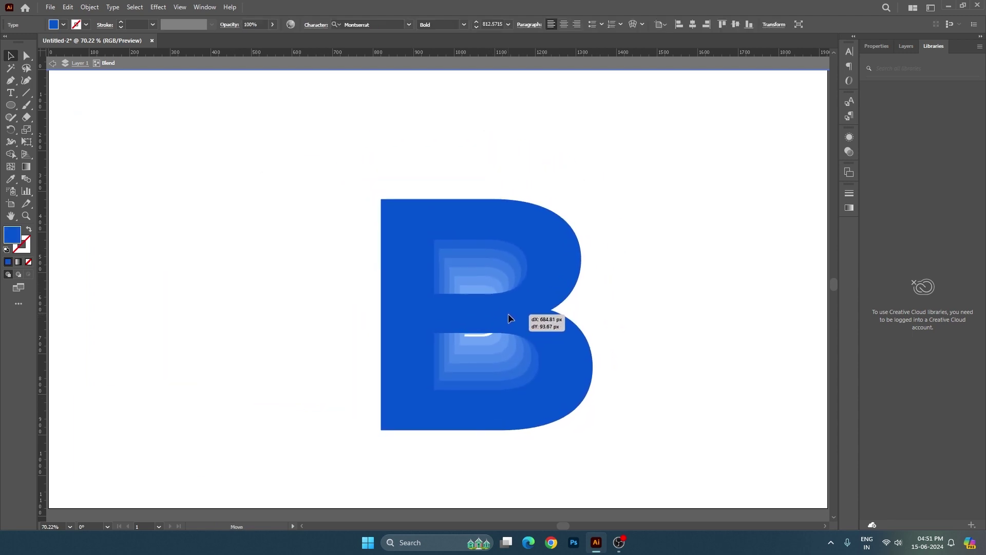
left_click_drag(507, 314, 508, 316)
left_click(649, 316)
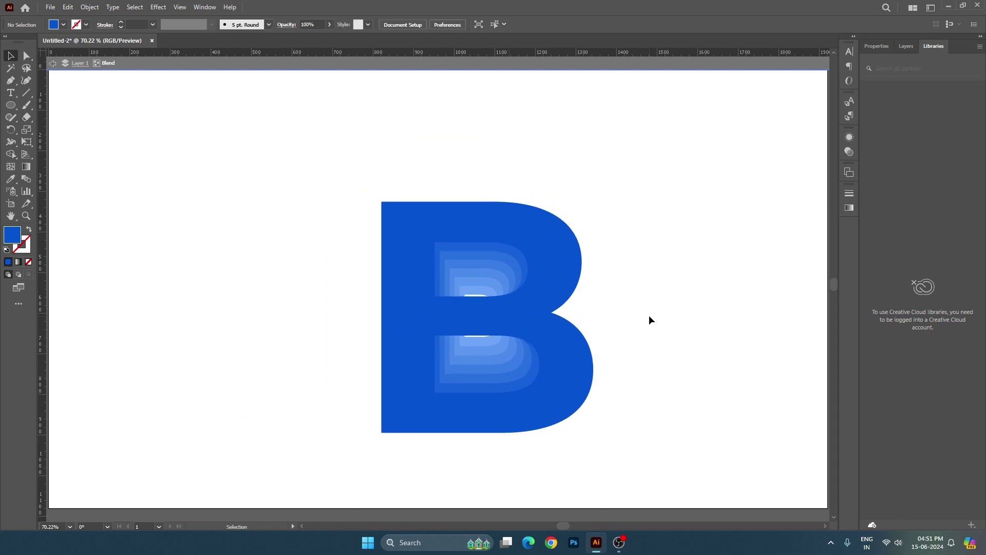
Step: Recolour the B dark navy (254b82), then undo back to only the small light-blue B
left_click(404, 338)
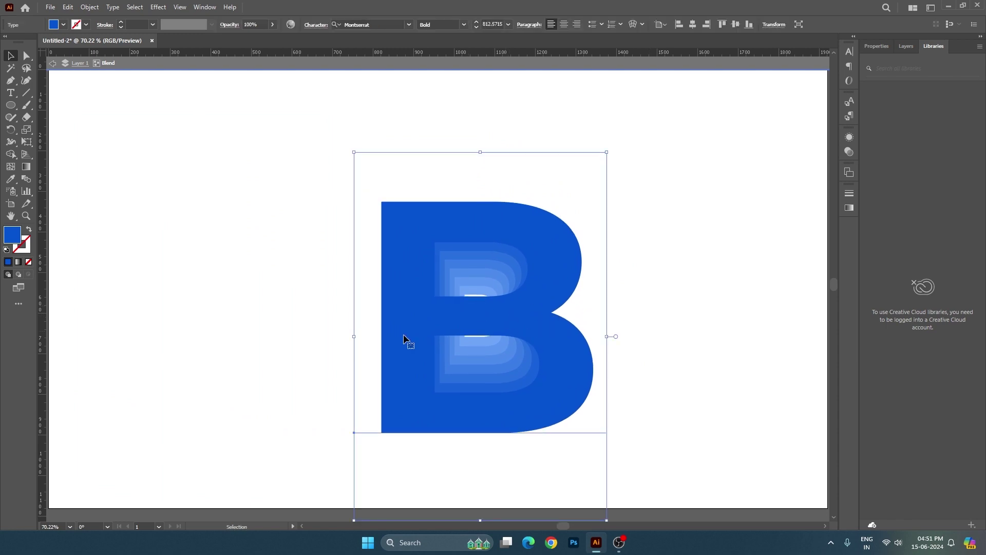
double_click(13, 239)
mouse_move(698, 194)
left_mouse_down()
mouse_move(714, 186)
mouse_move(702, 185)
left_mouse_up()
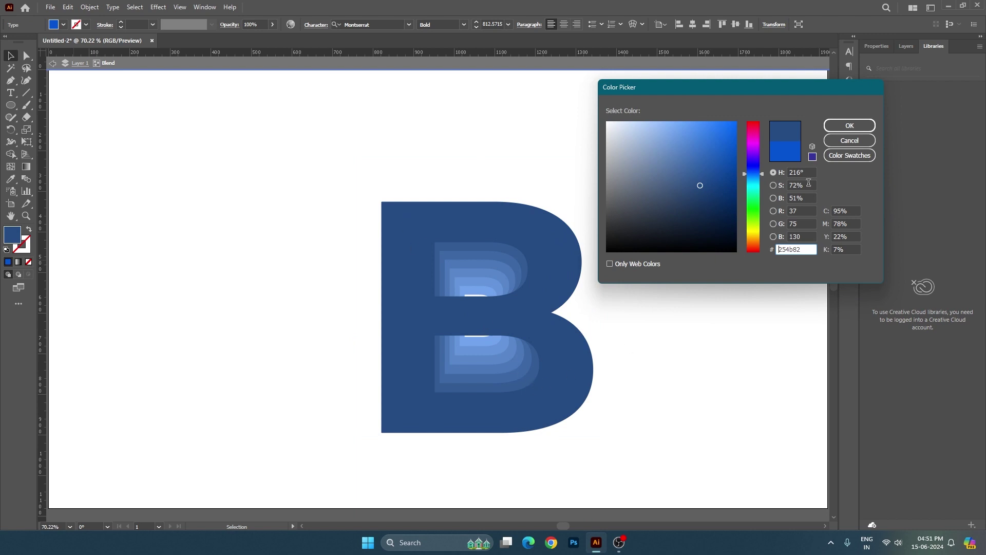
left_click(849, 126)
left_click_drag(447, 260, 486, 251)
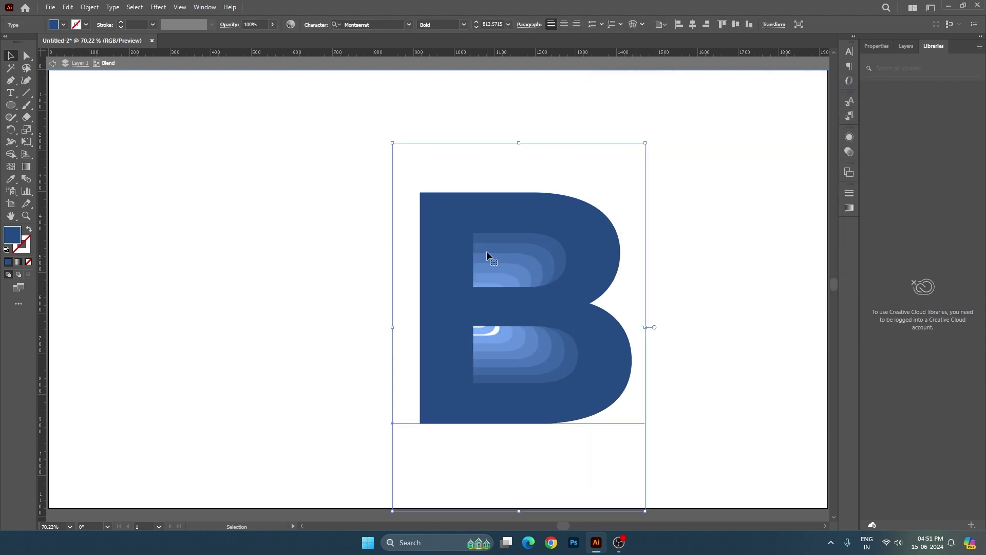
key("ctrl+z")
key("ctrl+z")
key("ctrl+z")
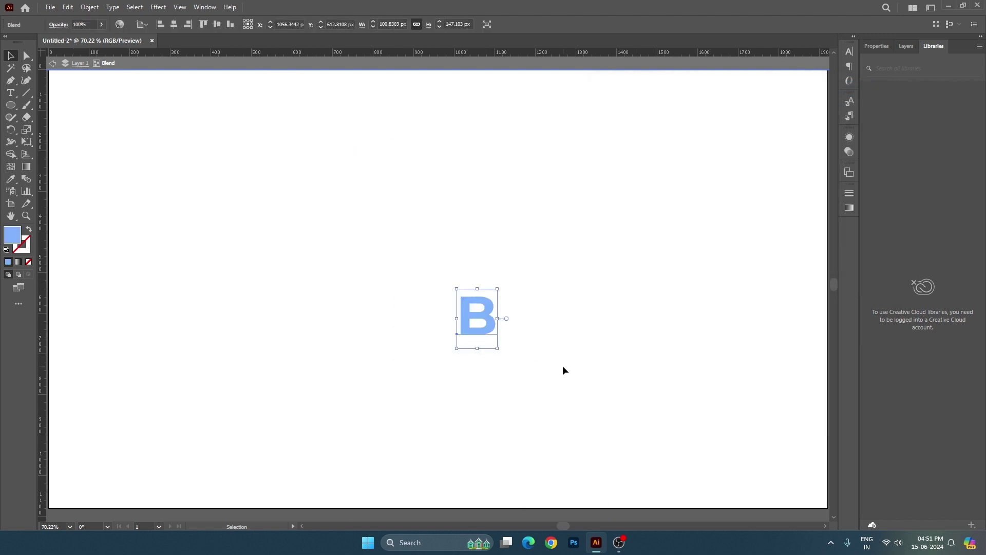
key("ctrl+z")
left_click(17, 108)
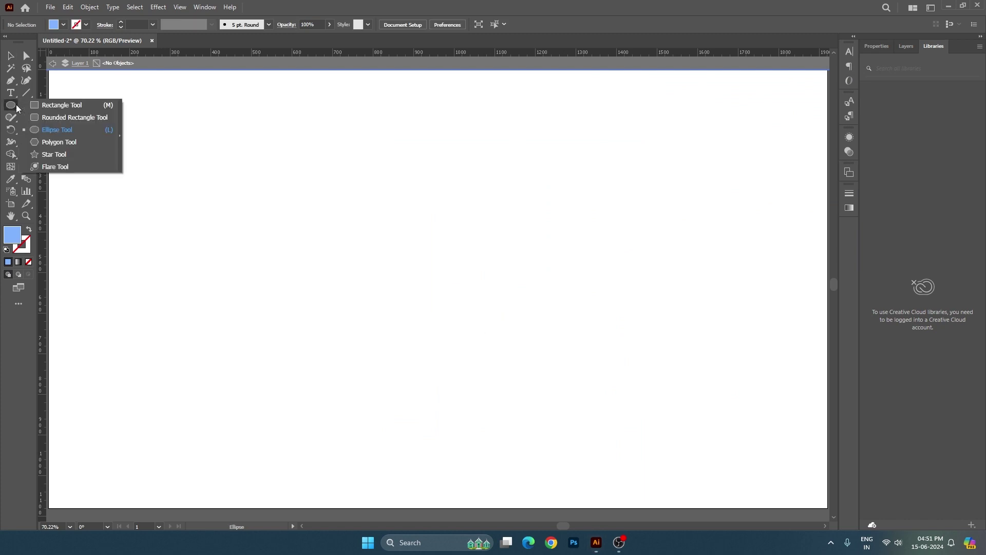
Step: Draw a large star and move it toward the centre of the artboard
left_click(70, 154)
left_click_drag(354, 184, 496, 320)
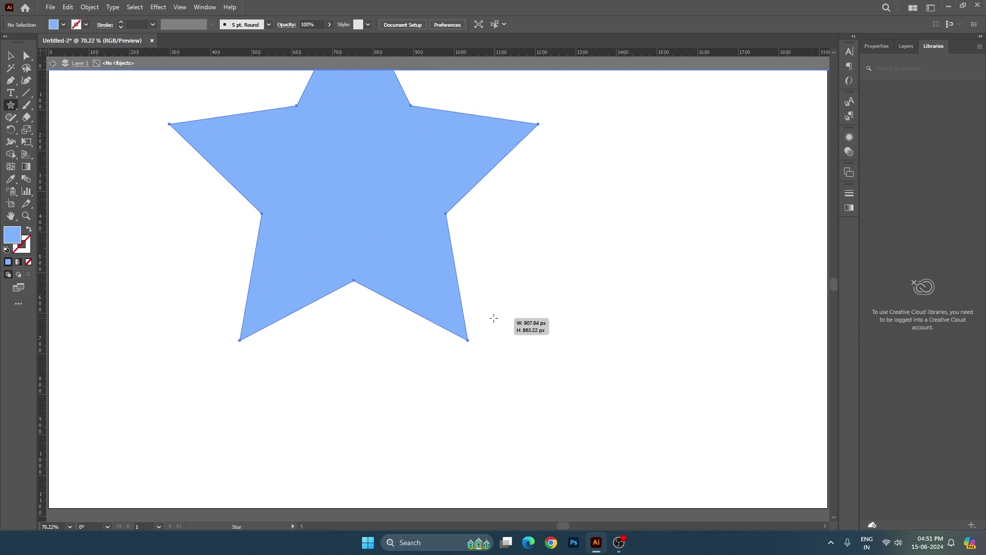
key("v")
left_click_drag(378, 211, 484, 327)
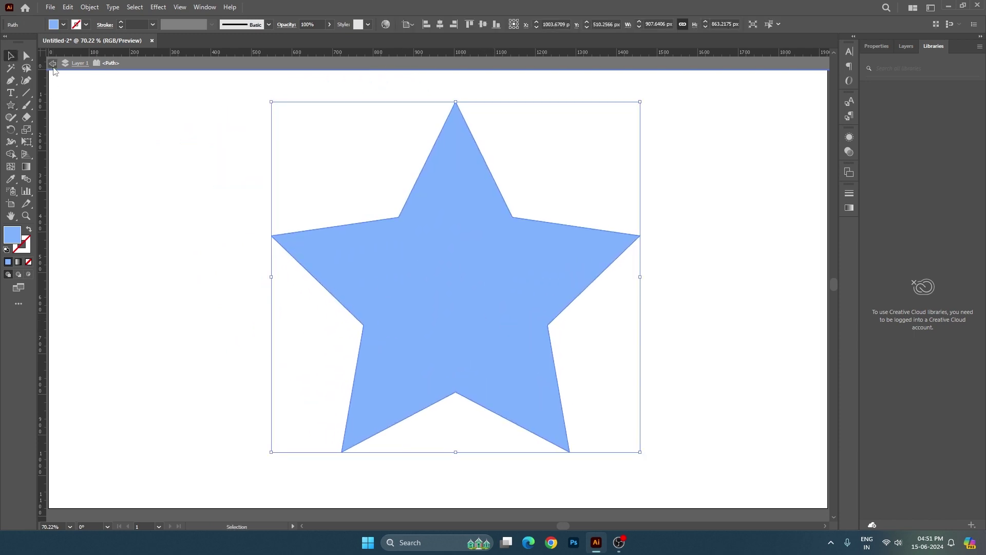
left_click(301, 196)
double_click(143, 120)
left_click_drag(275, 172, 264, 272)
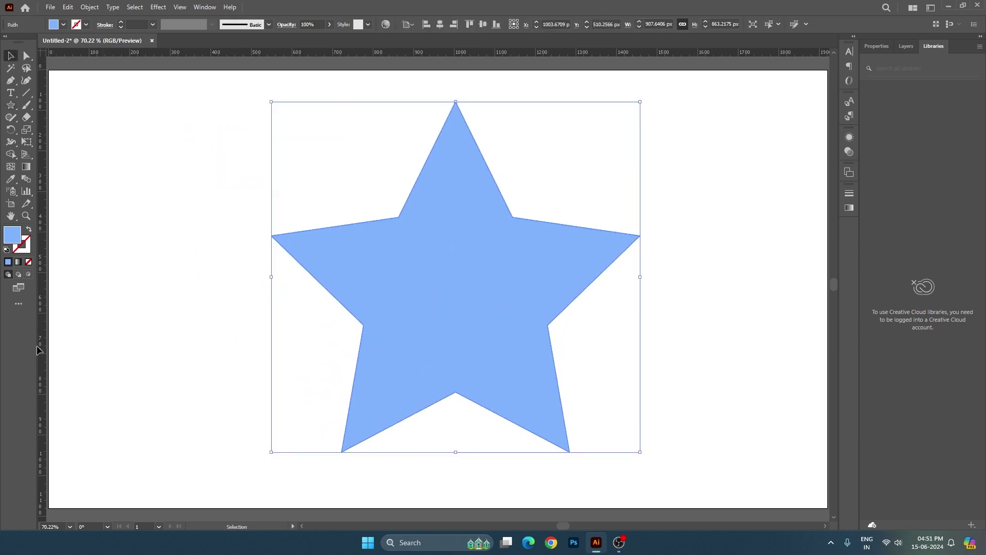
Step: Give the star no fill and a magenta 5 pt stroke
left_click(29, 262)
double_click(12, 234)
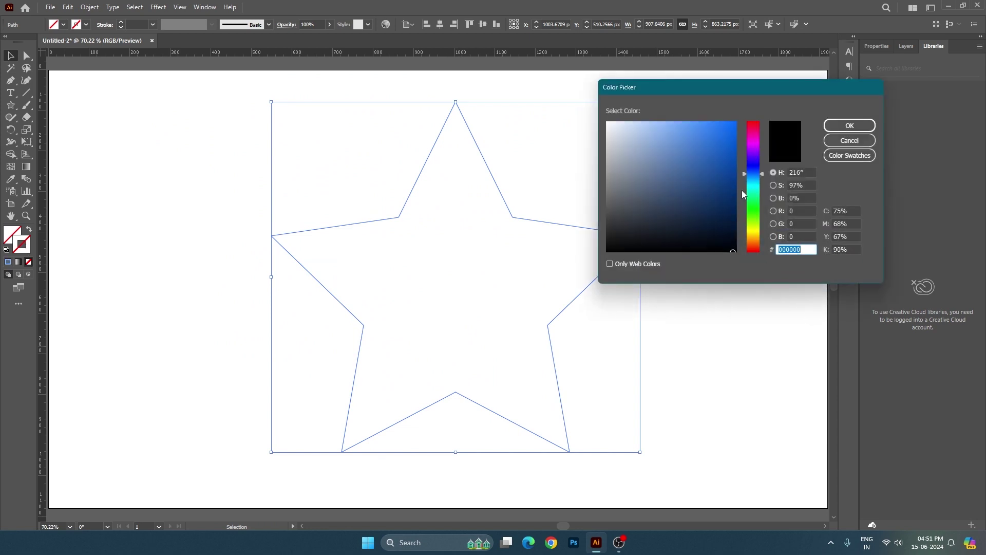
mouse_move(743, 192)
left_mouse_down()
mouse_move(760, 210)
mouse_move(753, 144)
left_mouse_up()
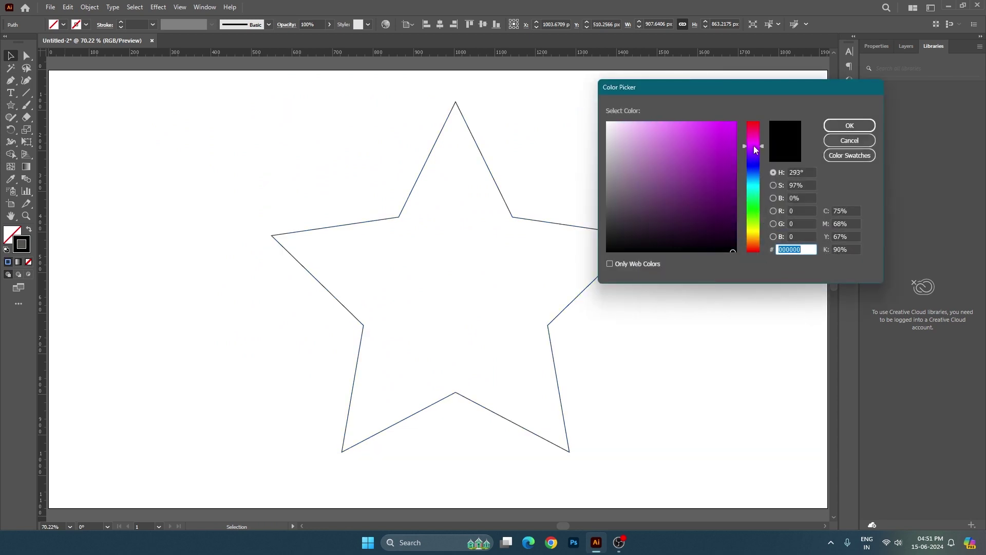
left_click(736, 122)
left_click(850, 126)
left_click(538, 184)
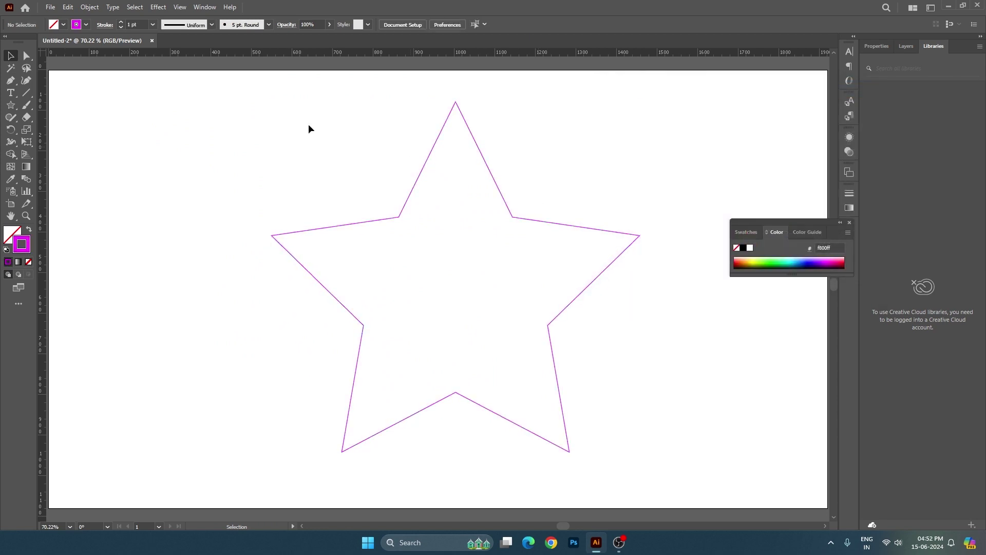
mouse_move(309, 124)
left_mouse_down()
mouse_move(365, 191)
mouse_move(376, 223)
left_mouse_up()
left_click(121, 22)
left_click(121, 22)
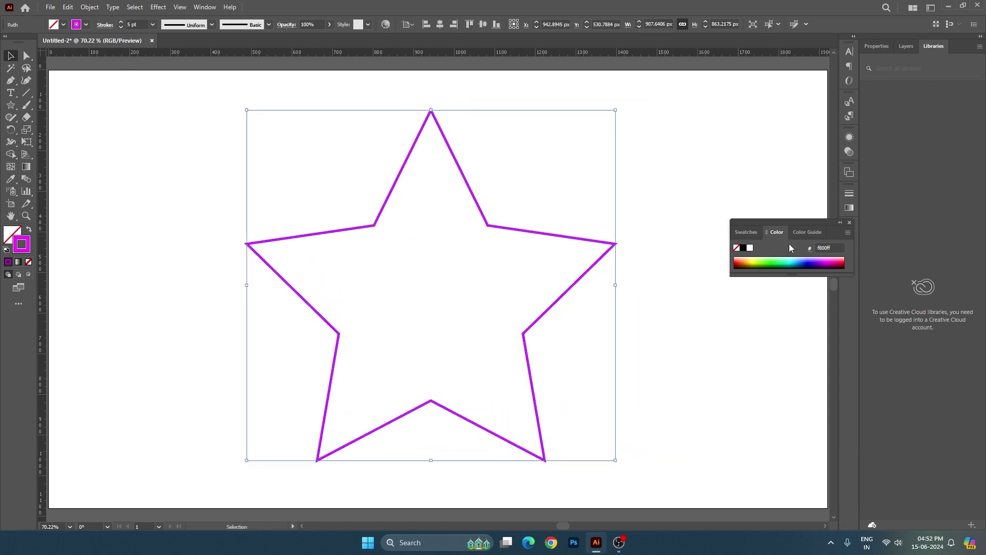
left_click(849, 223)
Step: Scale a small copy of the star into its centre
key("a")
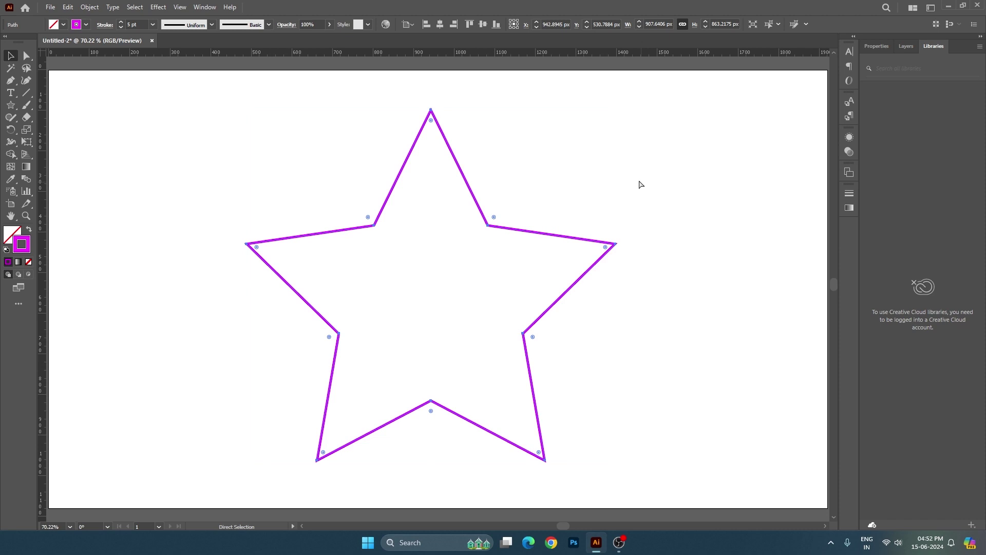
key("v")
left_click_drag(618, 110, 454, 263)
left_click(584, 196)
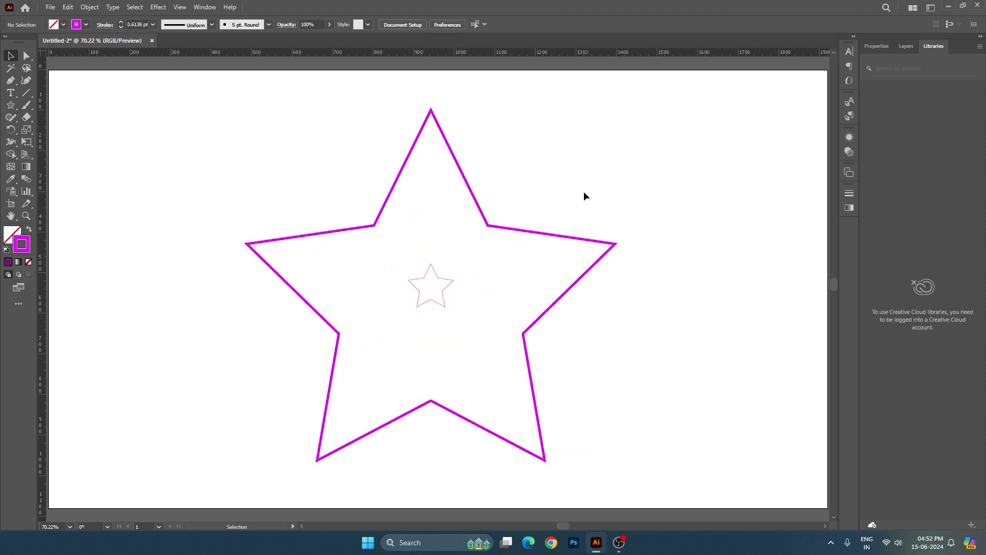
Step: Select both stars and blend them with Object > Blend > Make
left_click_drag(252, 153, 651, 414)
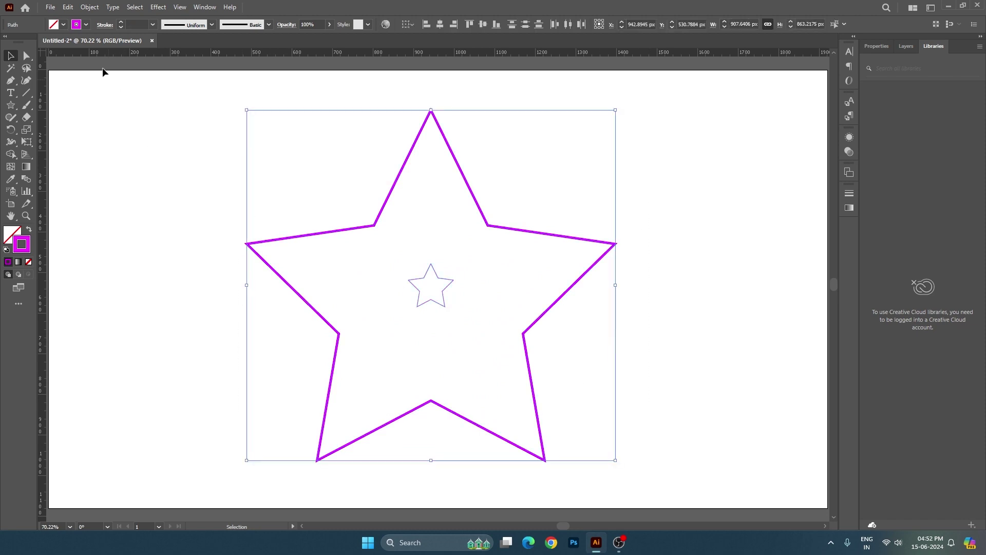
left_click(89, 7)
left_click(272, 324)
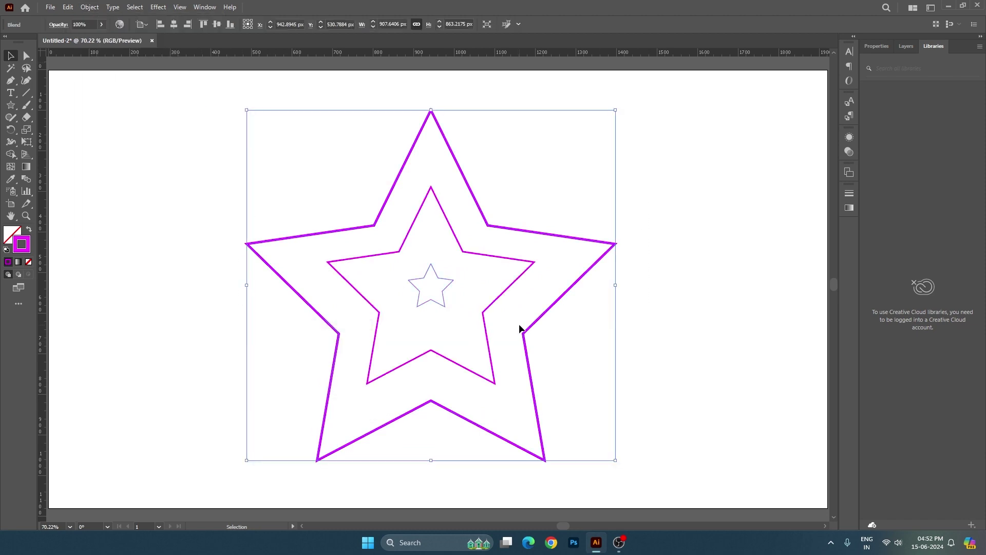
left_click(84, 10)
mouse_move(104, 324)
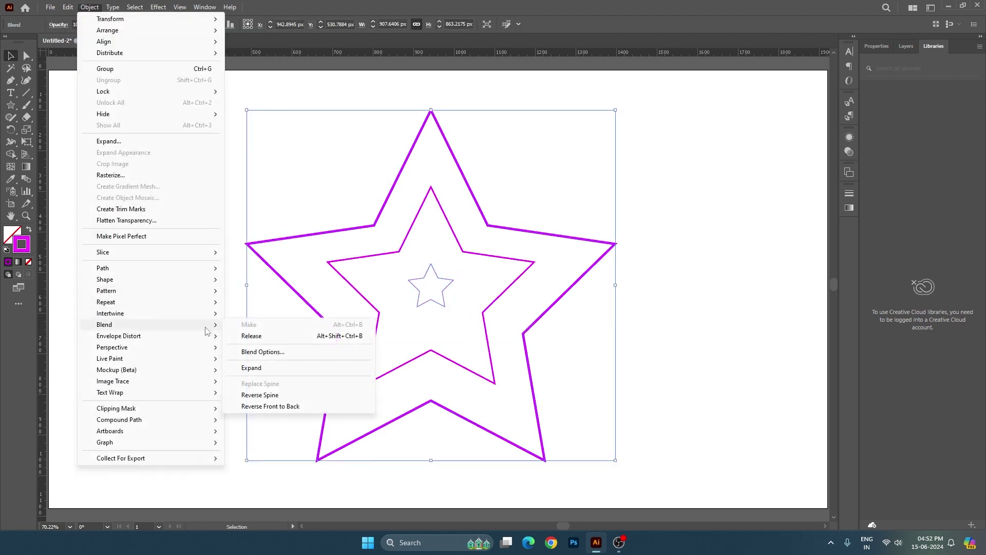
Step: Set the star blend spacing to Specified Steps with 20 steps
left_click(269, 352)
left_click(762, 110)
left_click(748, 129)
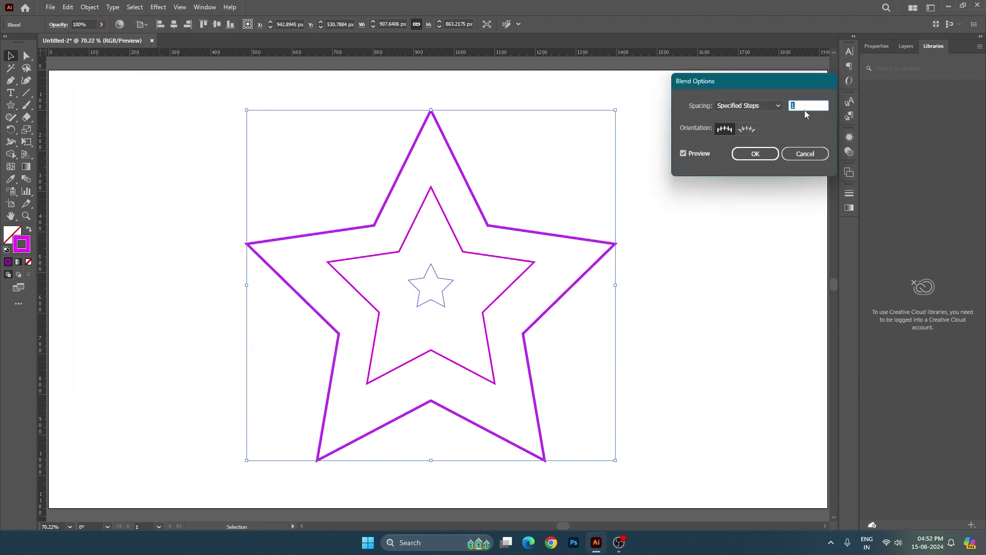
type("21")
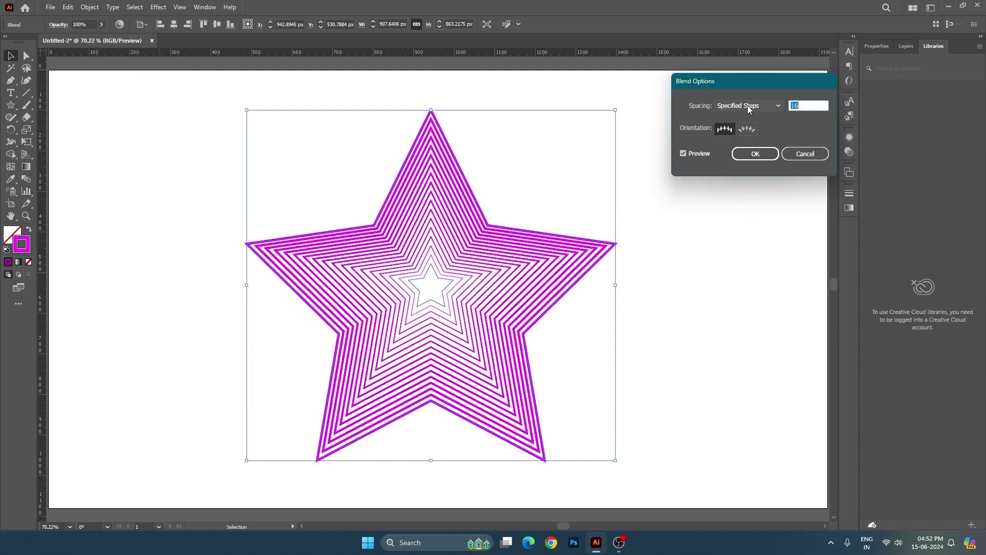
key("Down")
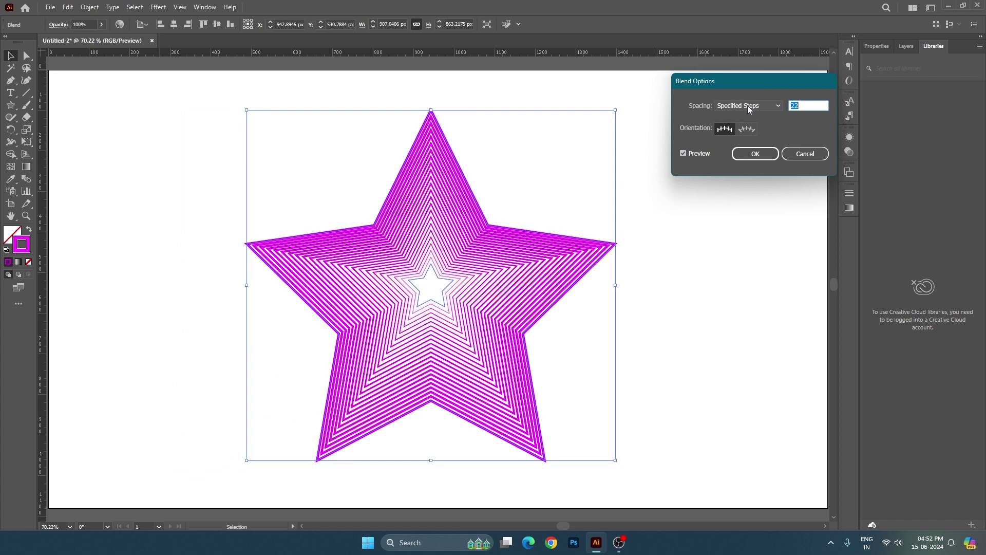
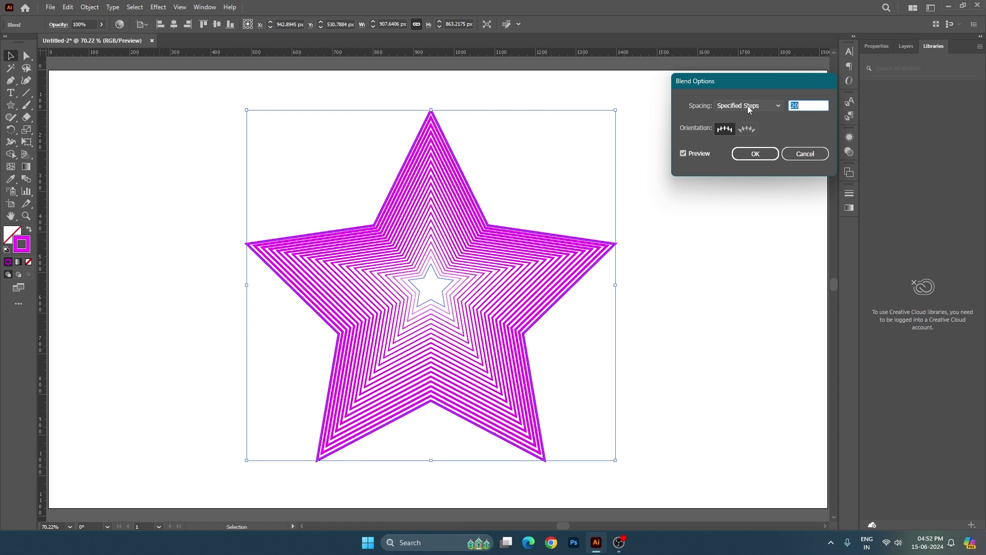
Step: Confirm the star blend's options, then move the blend left and shrink it
left_click(755, 153)
left_click(686, 318)
left_click_drag(505, 276, 423, 275)
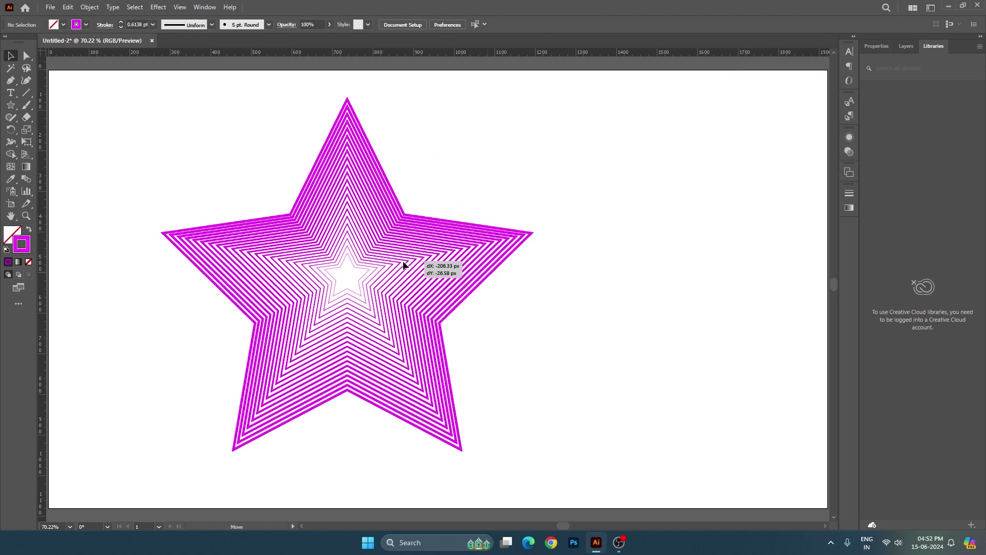
left_click_drag(534, 275, 462, 275)
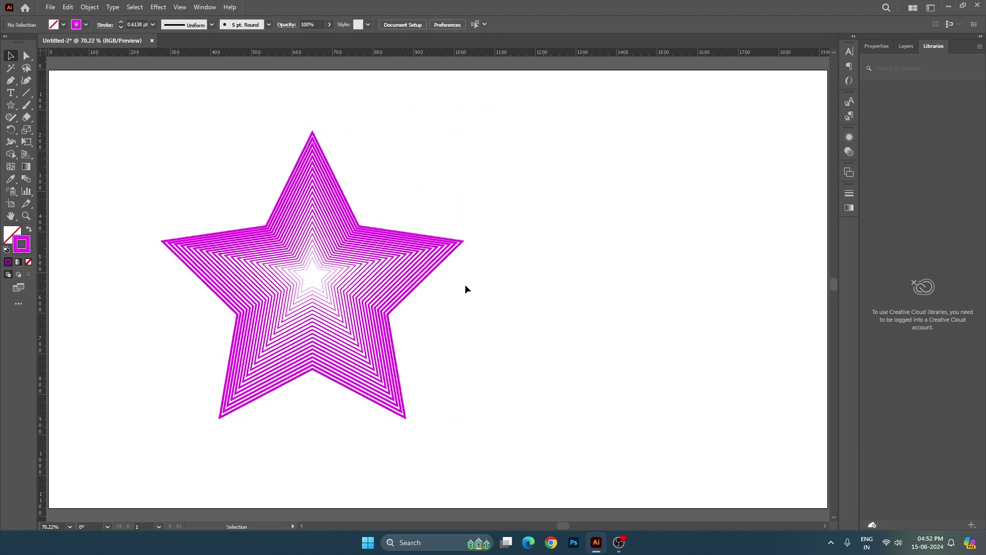
left_click_drag(396, 288, 341, 293)
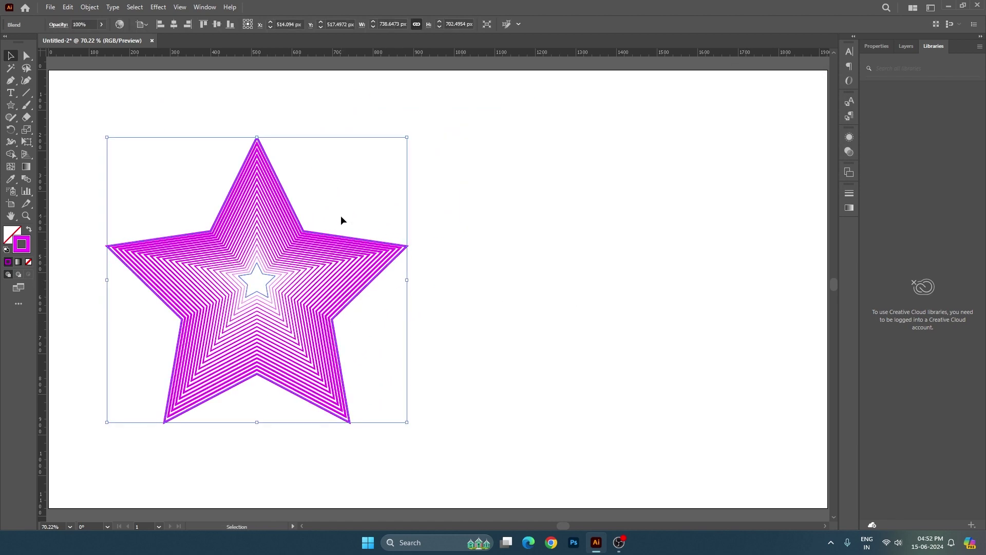
Step: Select the magenta star blend and delete it, leaving the artboard empty
left_click(441, 259)
left_click(341, 277)
key("ctrl+minus")
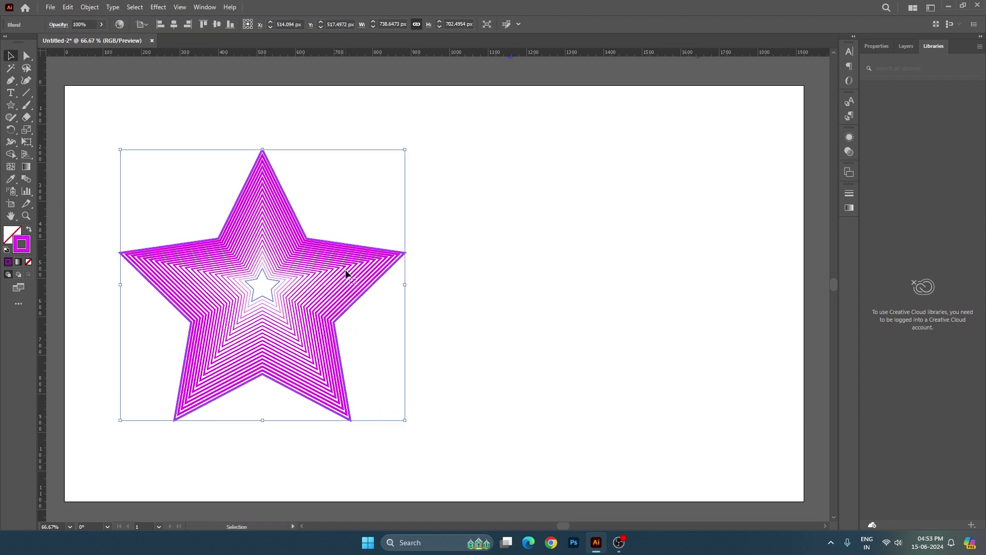
key("Delete")
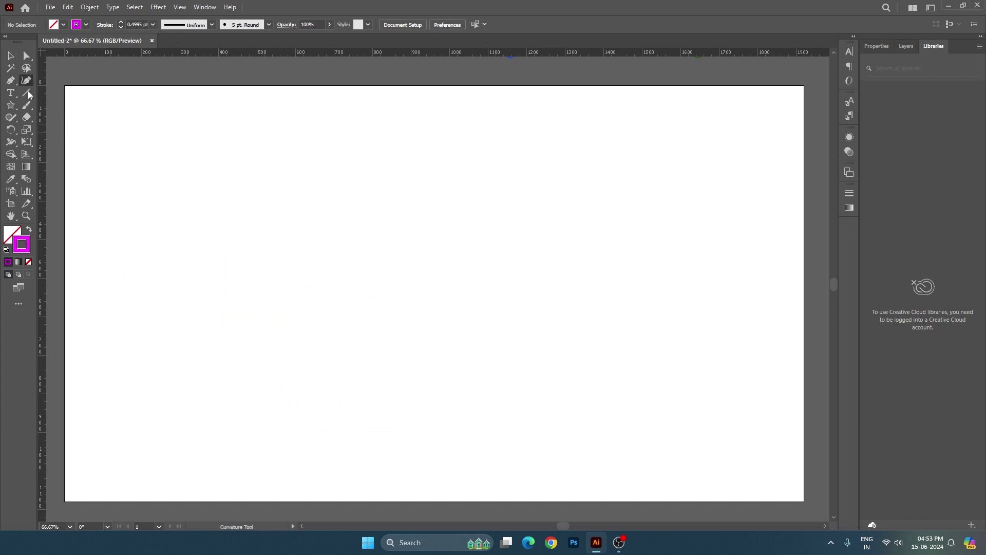
Step: Draw an S-shaped curve from lower left to top right and nudge it up-right
left_click(76, 395)
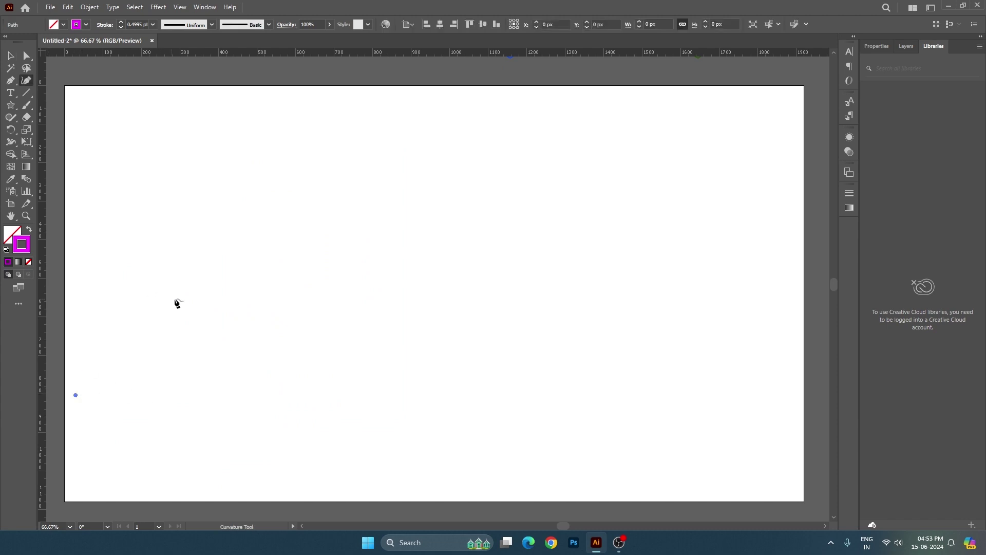
left_click(175, 298)
left_click(361, 301)
left_click(444, 173)
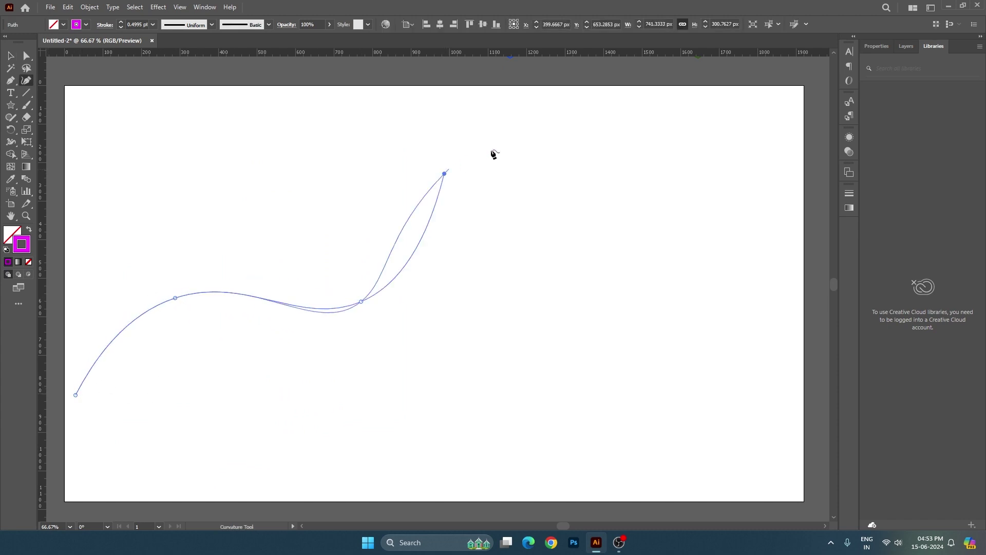
left_click(643, 130)
key("Escape")
key("v")
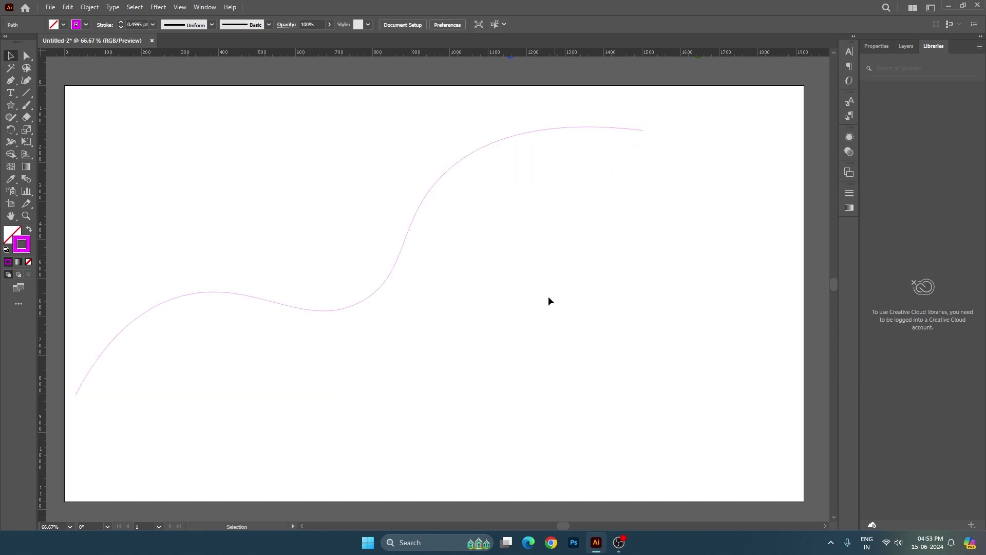
left_click(393, 280)
left_click_drag(399, 250, 410, 230)
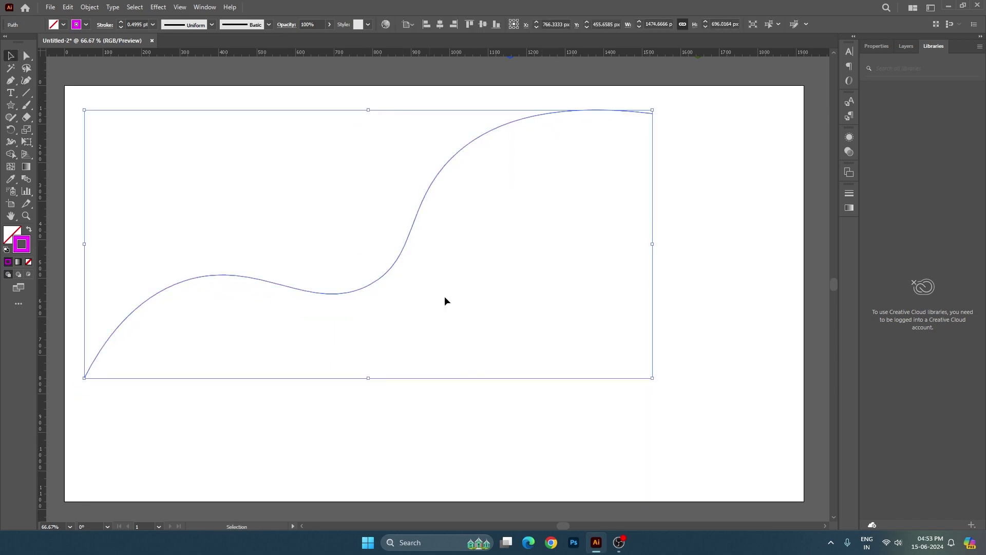
left_click(452, 329)
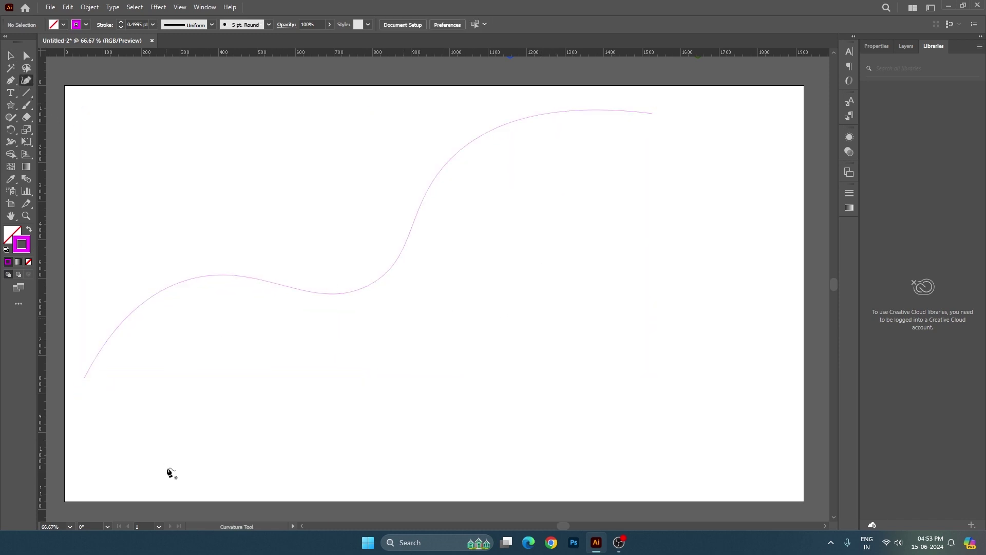
Step: Draw a second wavy curve from bottom left to the right, crossing the first
left_click(181, 474)
left_click(308, 357)
left_click(459, 313)
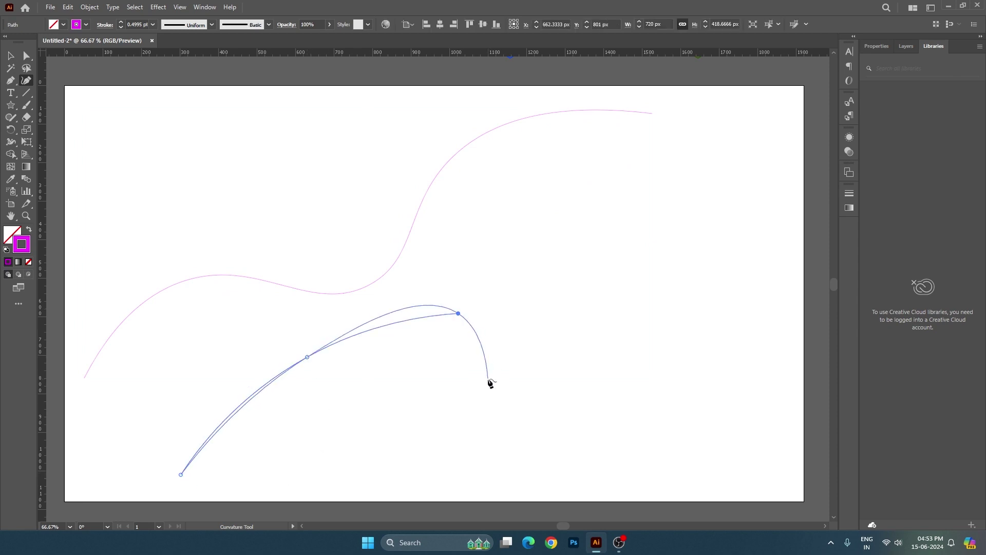
key("ctrl+z")
key("ctrl+z")
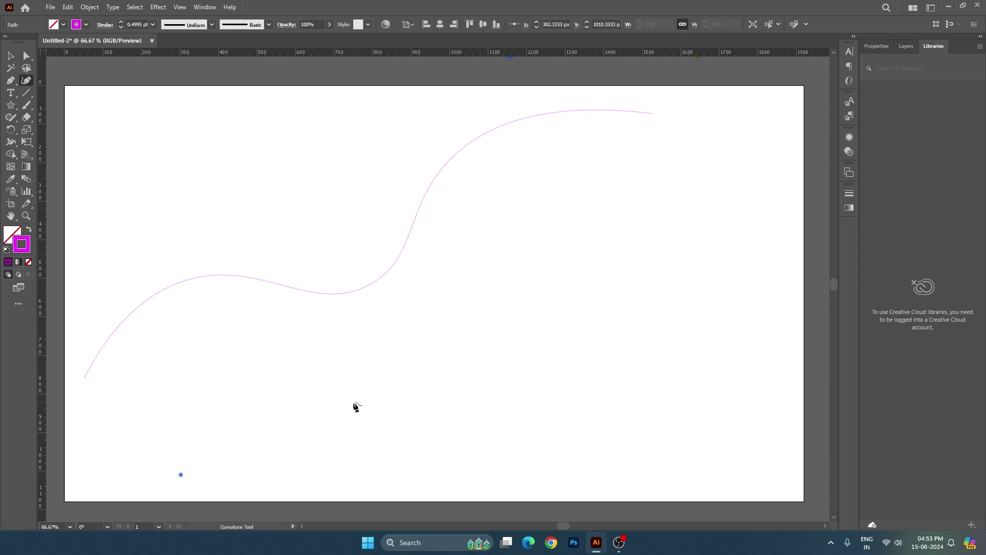
left_click(354, 402)
left_click(334, 253)
left_click(502, 167)
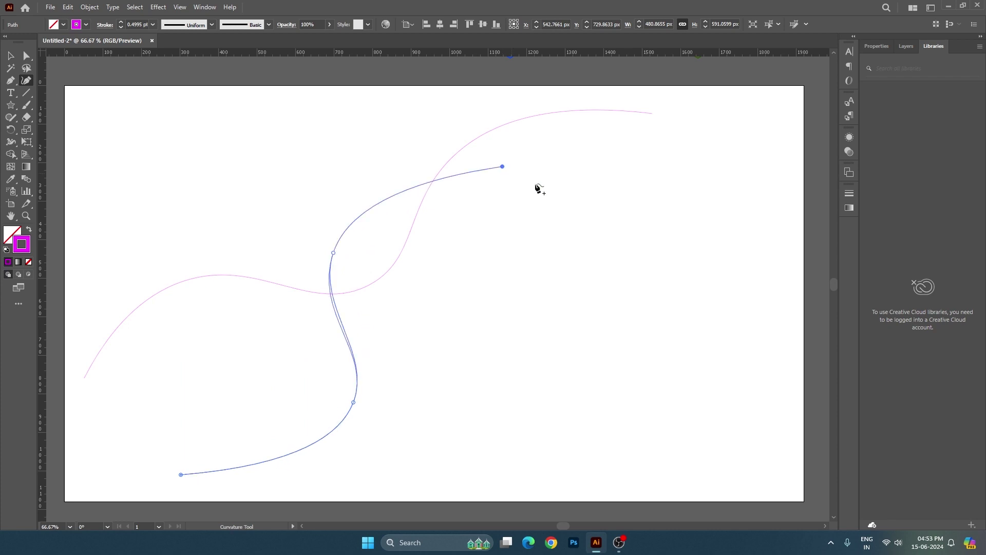
left_click(713, 153)
left_click(584, 260)
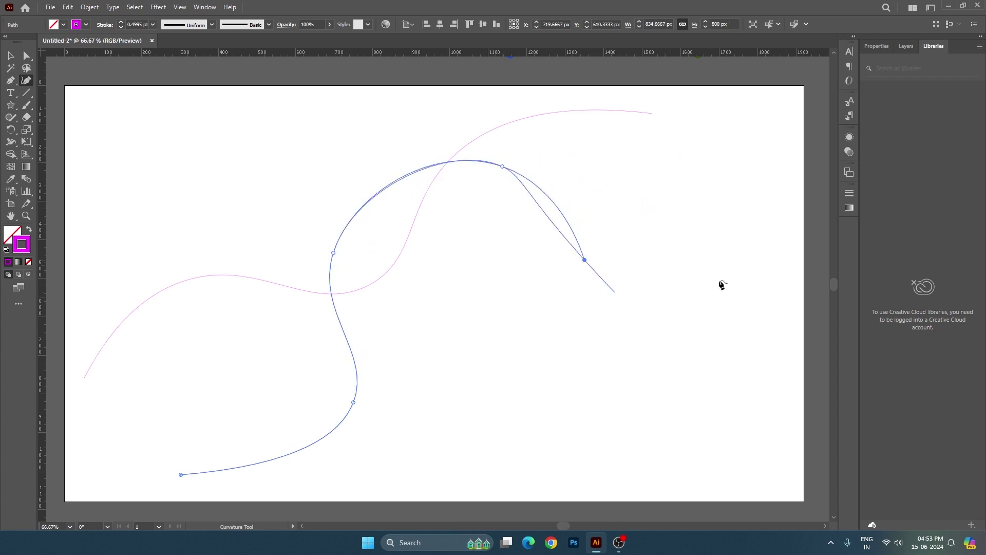
left_click(754, 180)
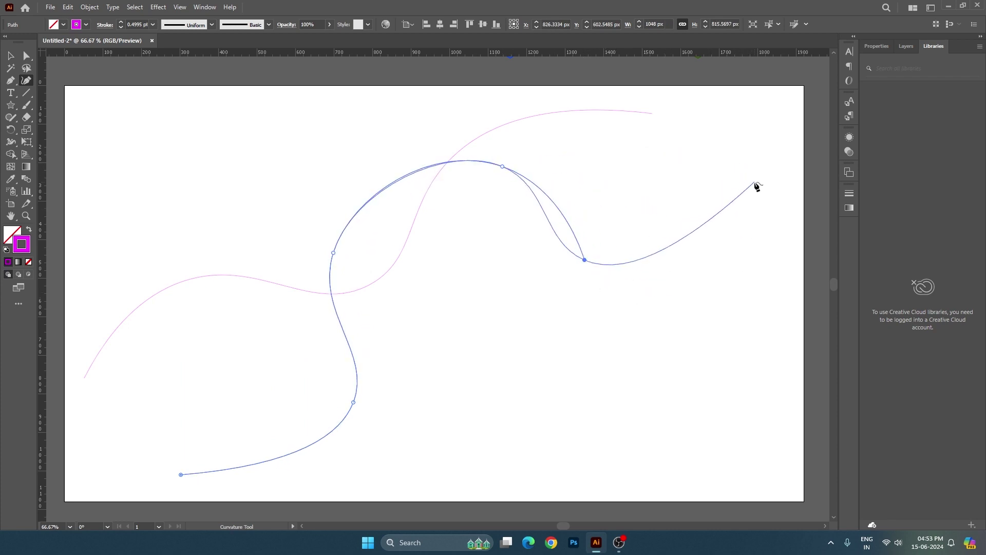
Step: Reposition both wavy curves so they cross neatly across the artboard
key("v")
left_click(541, 363)
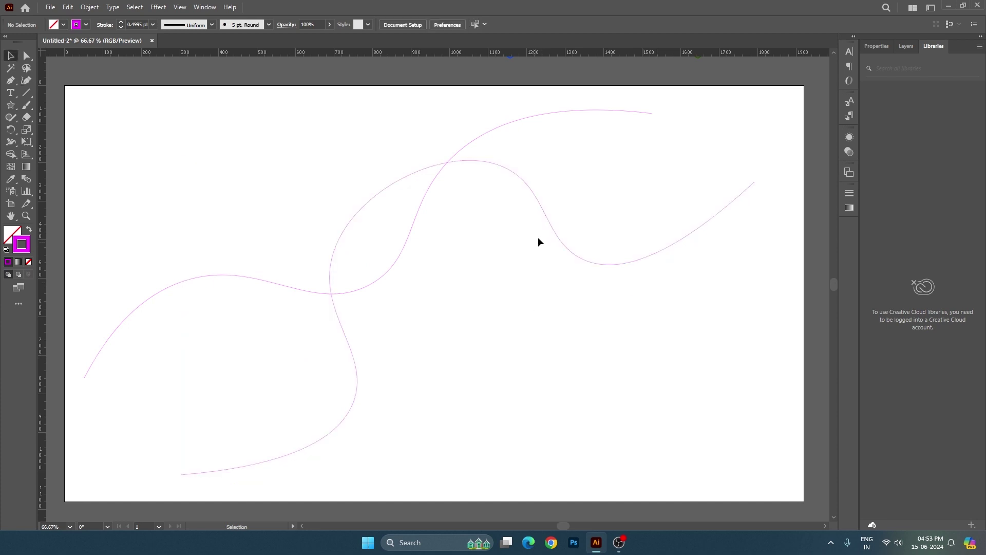
left_click_drag(548, 222, 496, 213)
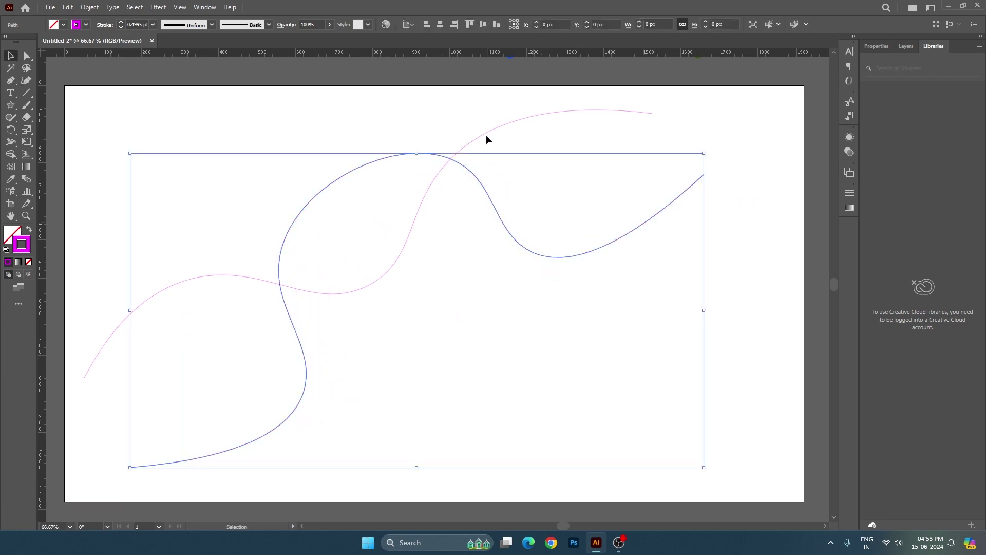
left_click_drag(487, 139, 517, 168)
Step: Select both curves and set their stroke weight to 2 pt
left_click(581, 316)
left_click_drag(582, 316, 590, 326)
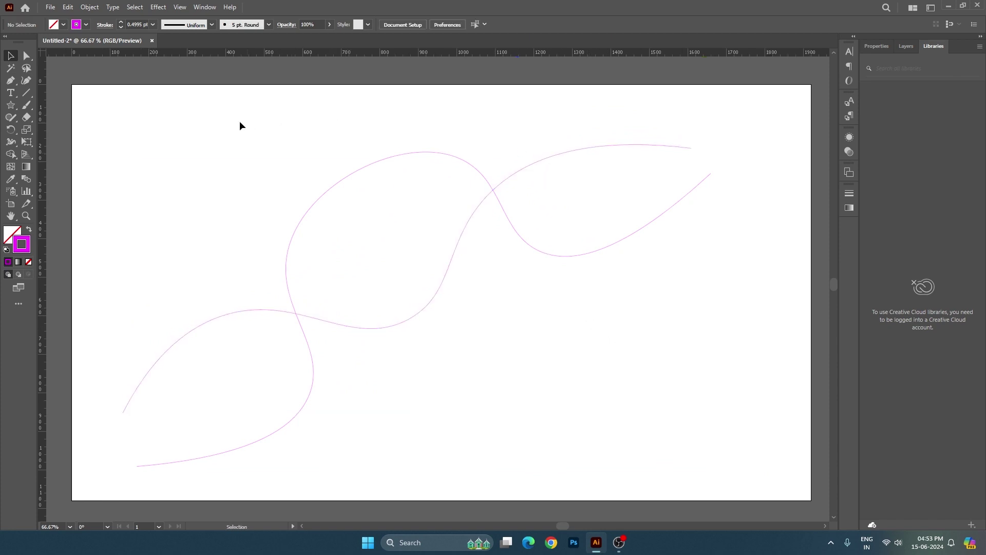
left_click_drag(239, 126, 547, 319)
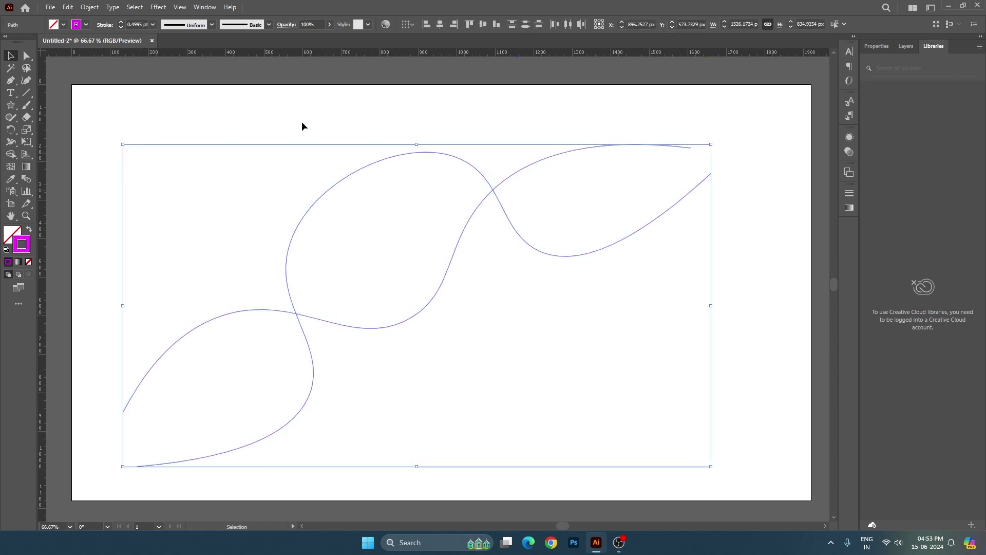
left_click(121, 23)
Step: Change both curves' stroke colour to blue in the Color Picker
double_click(27, 245)
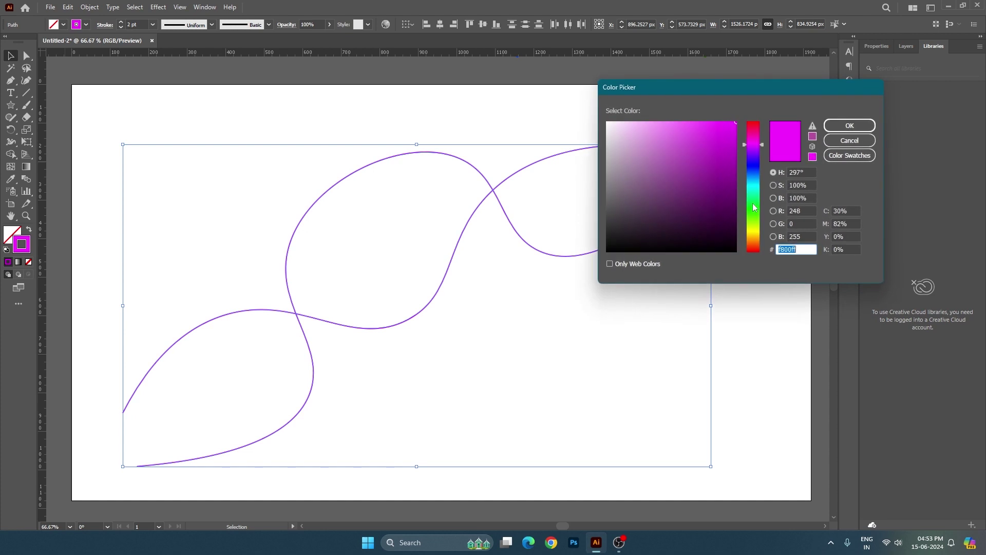
left_click(754, 163)
left_click(730, 152)
left_click(754, 172)
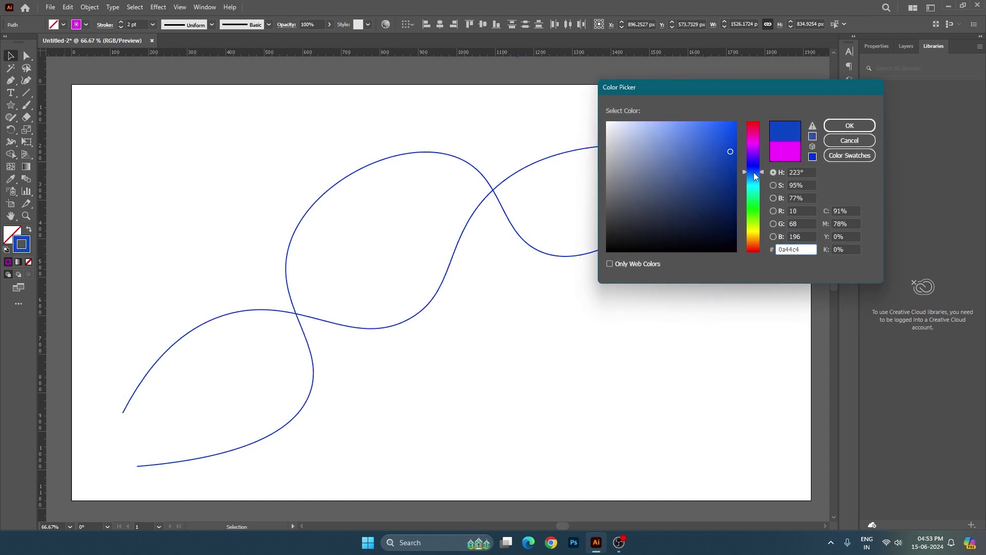
left_click(850, 125)
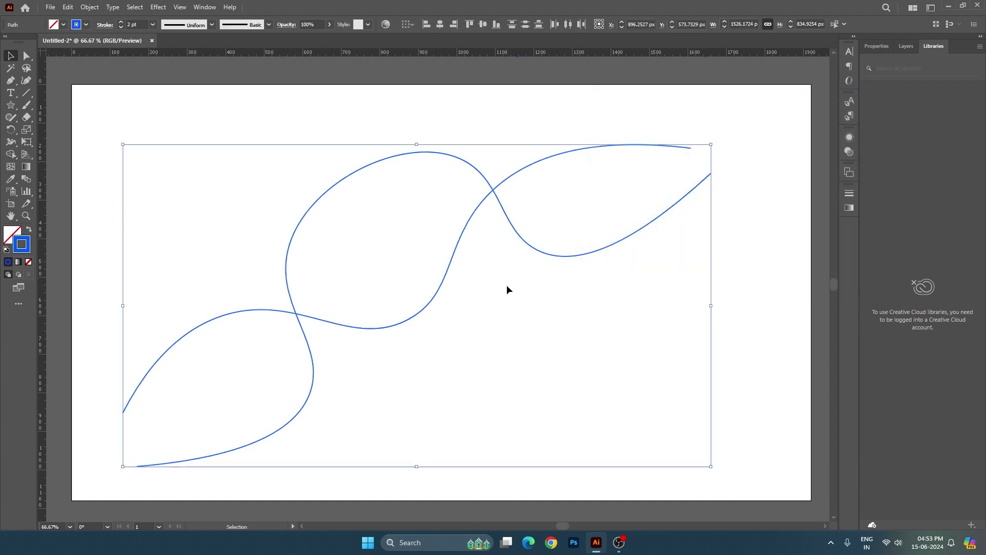
left_click(89, 7)
mouse_move(104, 325)
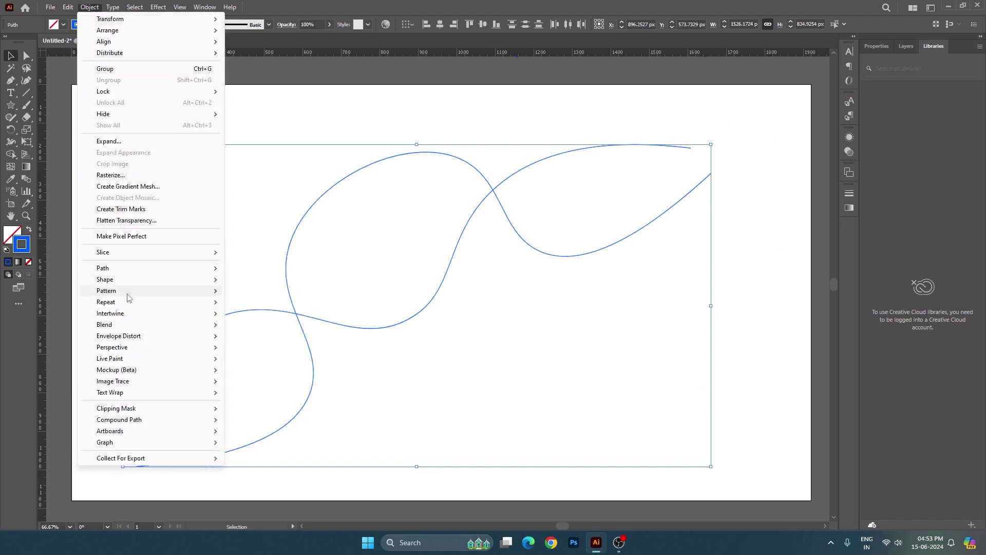
Step: Blend the two blue curves and switch Blend Options spacing to Specified Steps
left_click(249, 324)
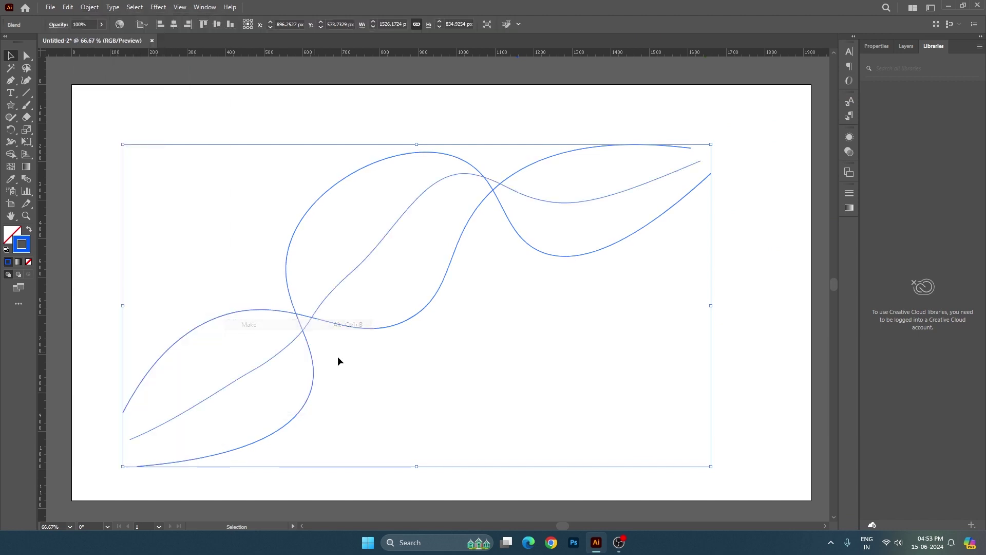
left_click(85, 8)
mouse_move(104, 325)
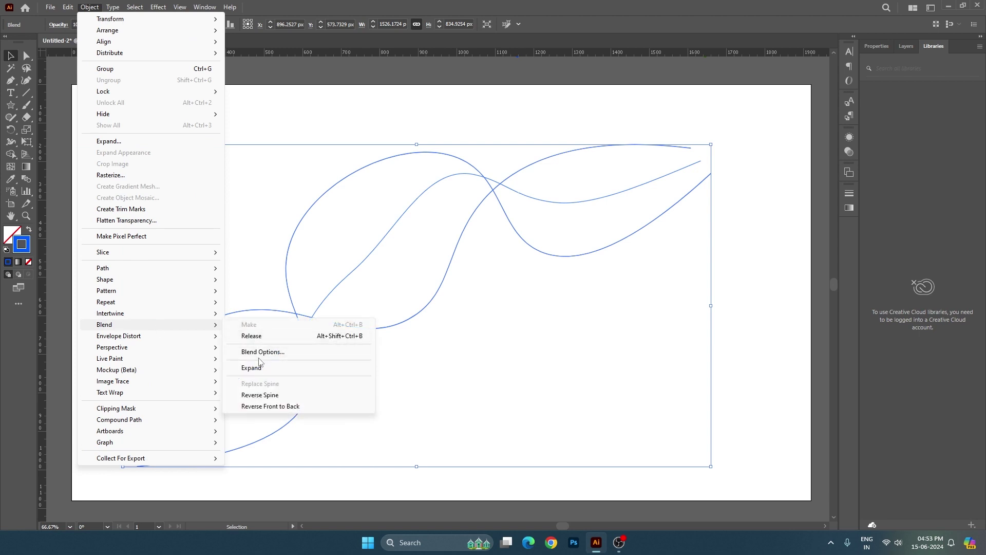
left_click(263, 352)
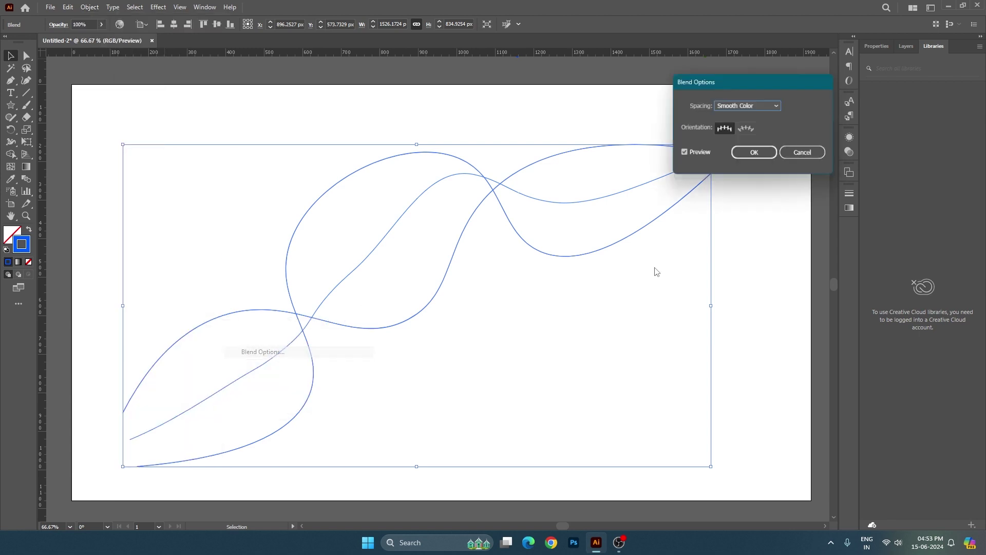
left_click(757, 107)
left_click(754, 129)
Step: Raise the specified step count four notches and apply it for a dense ribbon
key("Up")
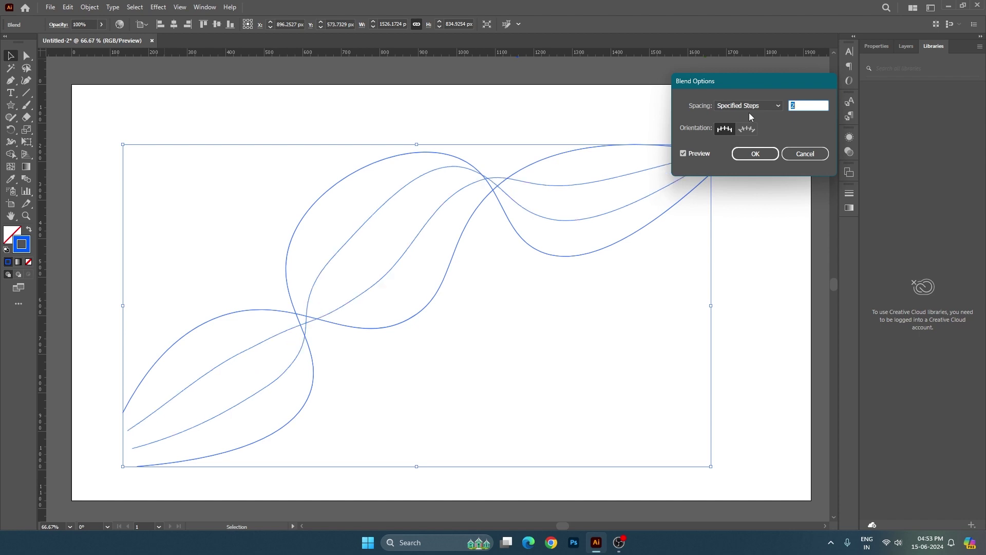
key("Up")
key("Up")
key("Up")
key("Up")
key("Up")
key("Up")
key("Up")
key("Up")
key("Up")
key("Up")
key("Up")
key("Up")
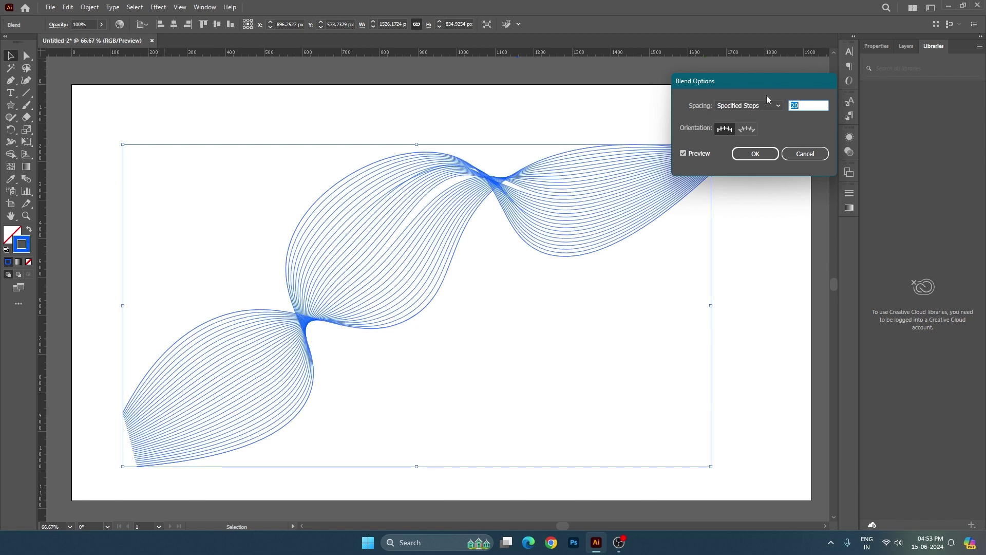
mouse_move(768, 85)
left_mouse_down()
mouse_move(800, 150)
mouse_move(829, 136)
left_mouse_up()
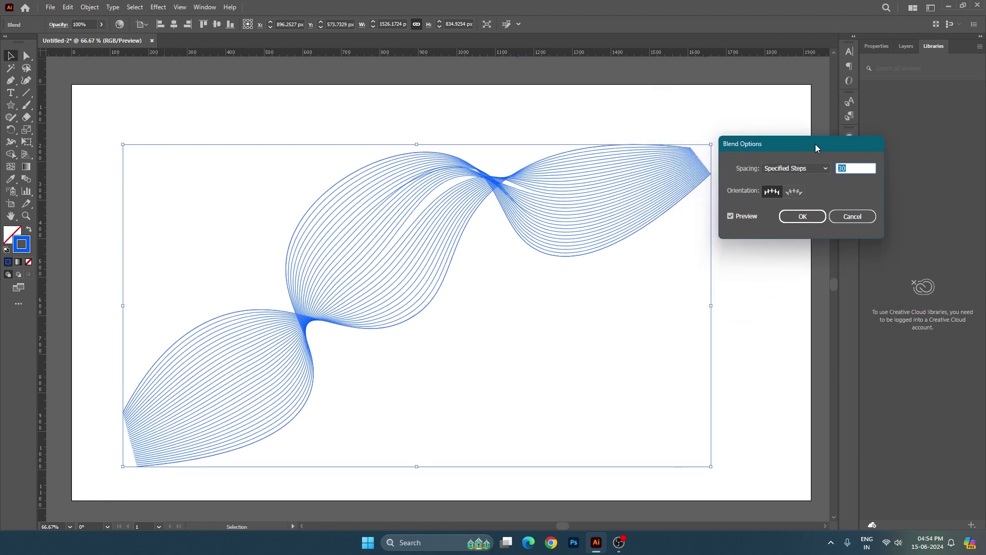
key("Up")
key("Up")
key("Up")
key("Up")
key("Up")
key("Up")
key("Up")
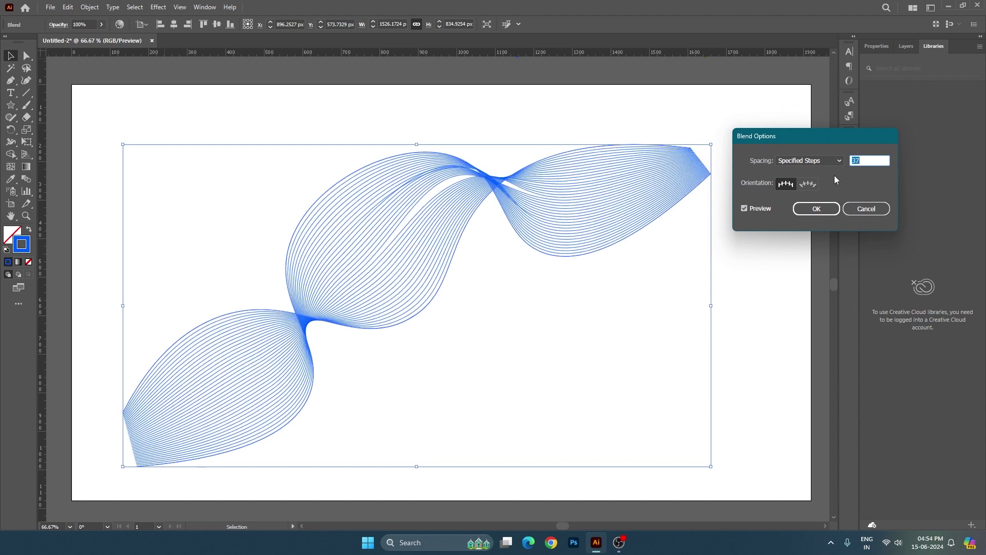
key("Up")
key("Up")
key("Up")
key("Up")
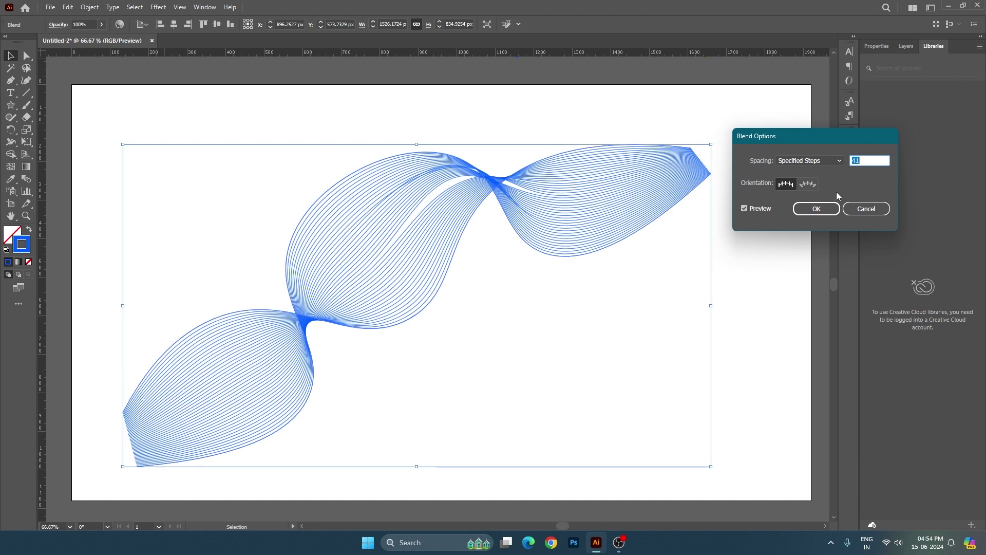
left_click(830, 209)
left_click(723, 327)
Step: Move the wave blend slightly up and to the right
left_click_drag(625, 329, 604, 334)
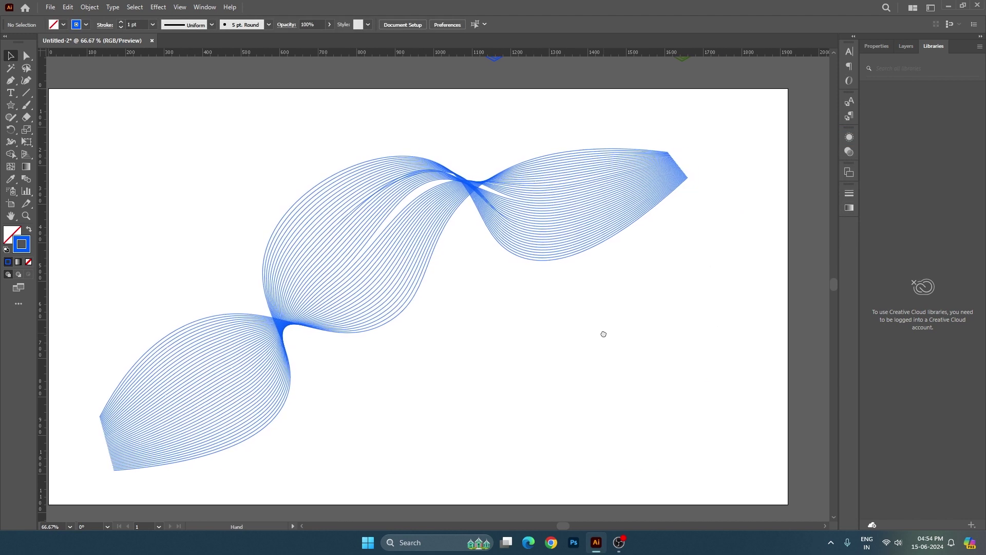
left_click(396, 252)
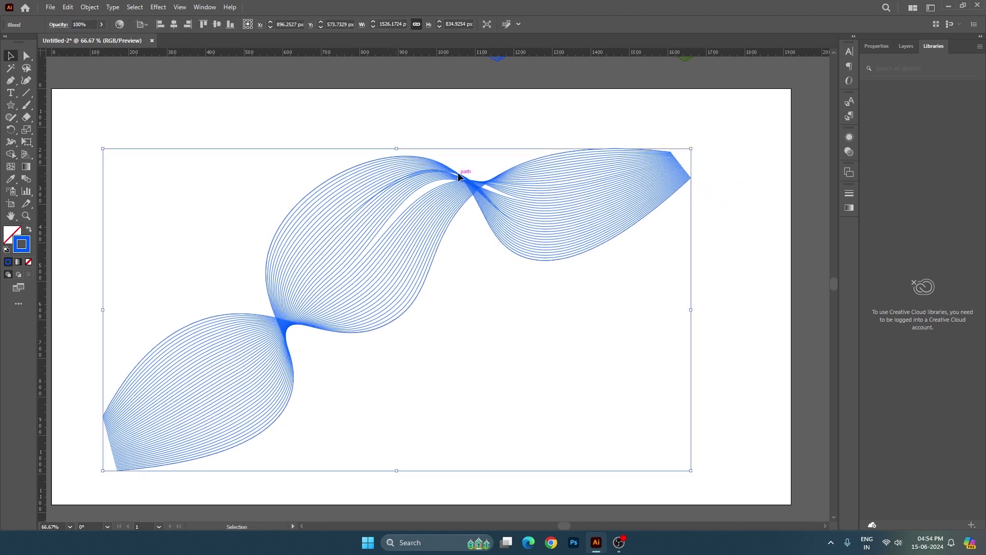
left_click_drag(458, 171, 472, 160)
left_click(511, 319)
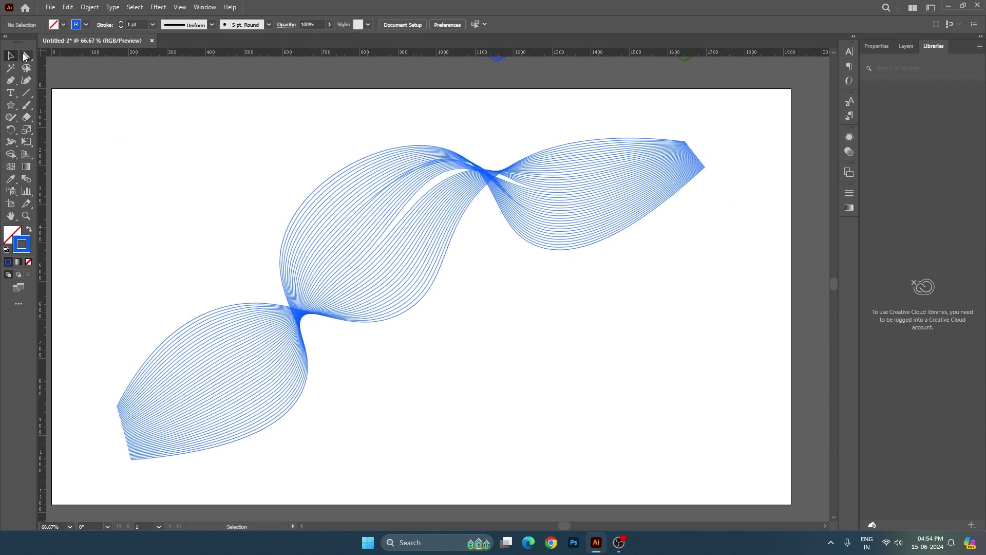
Step: Drag the blend's lower-left end and handles down-left below the artboard edge
left_click(123, 429)
left_click(113, 432)
left_click_drag(117, 412, 58, 441)
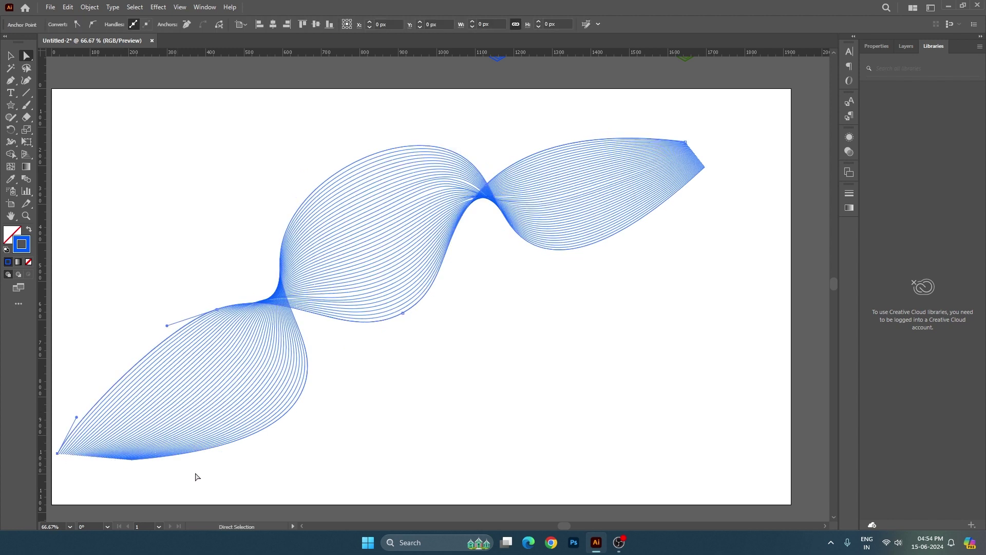
left_click_drag(199, 481, 231, 450)
left_click_drag(165, 414, 78, 477)
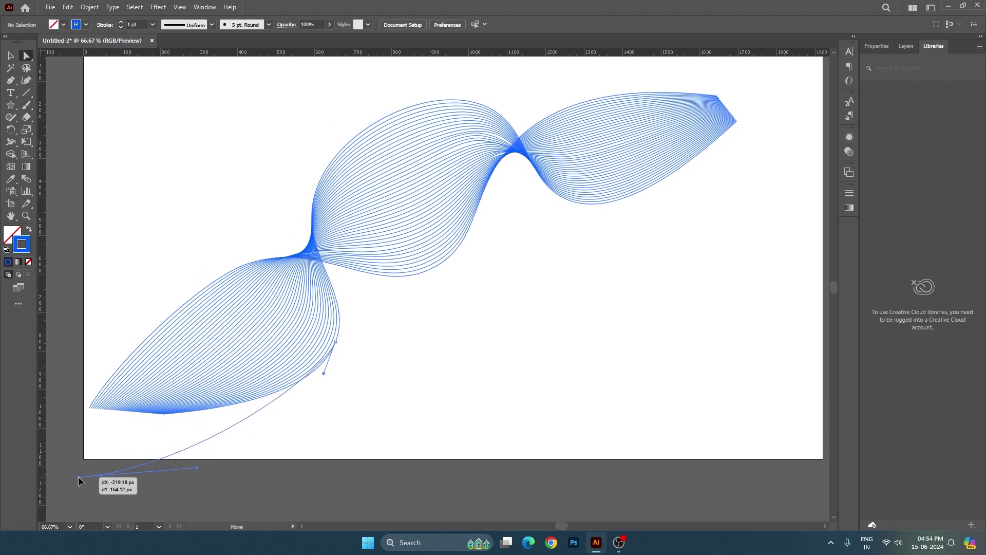
left_click(82, 414)
left_click_drag(94, 420, 165, 436)
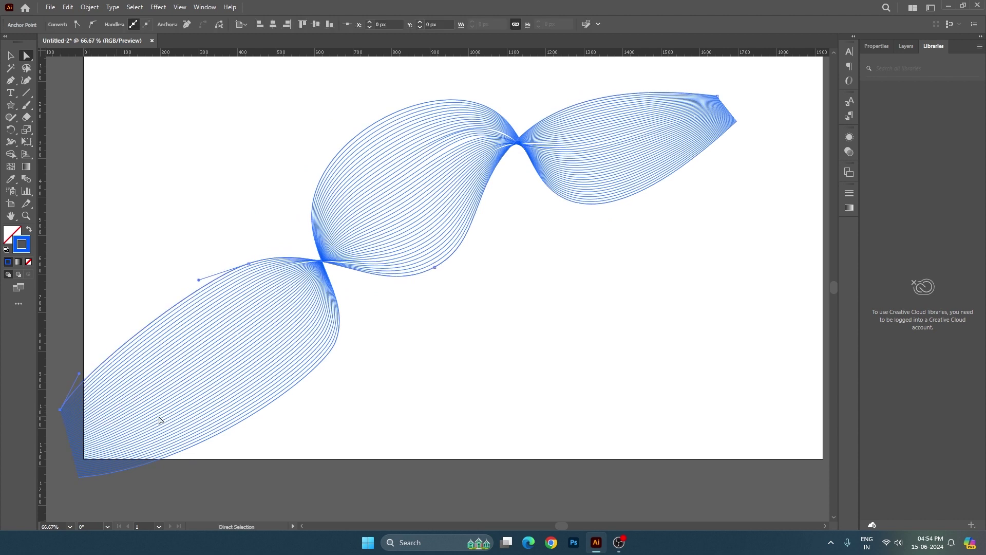
left_click_drag(410, 370, 380, 401)
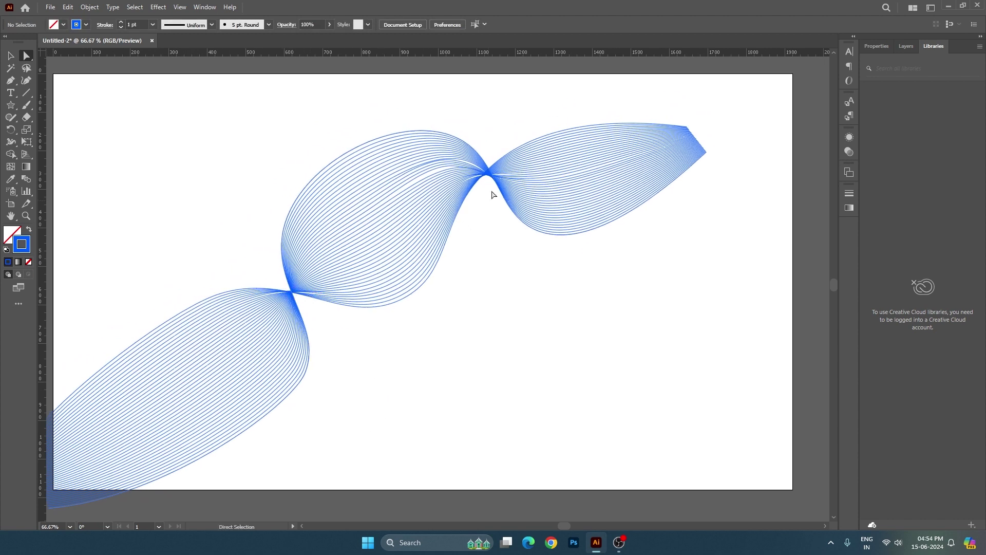
Step: Pull the blend's top-right end up and out past the artboard edge
left_click_drag(689, 126, 745, 65)
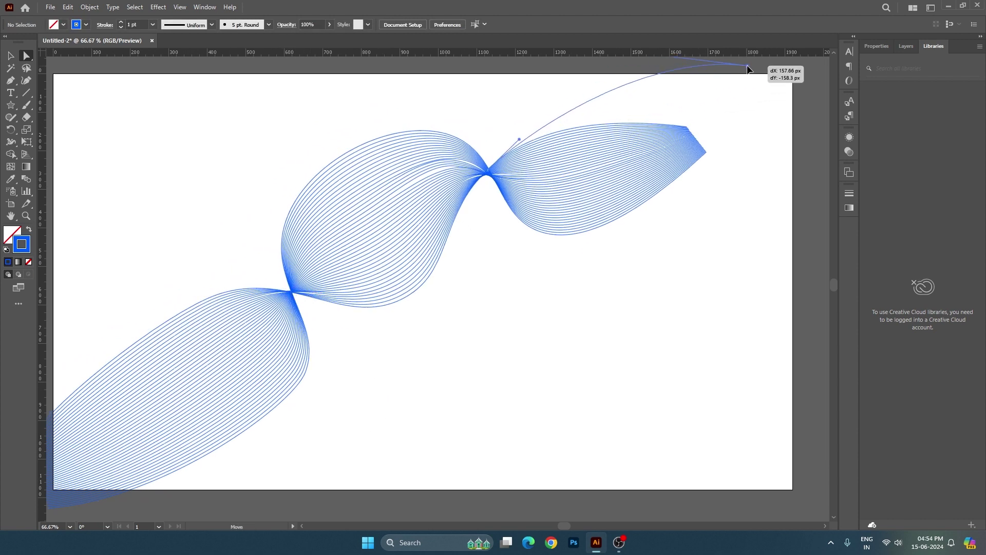
left_click_drag(708, 155, 814, 204)
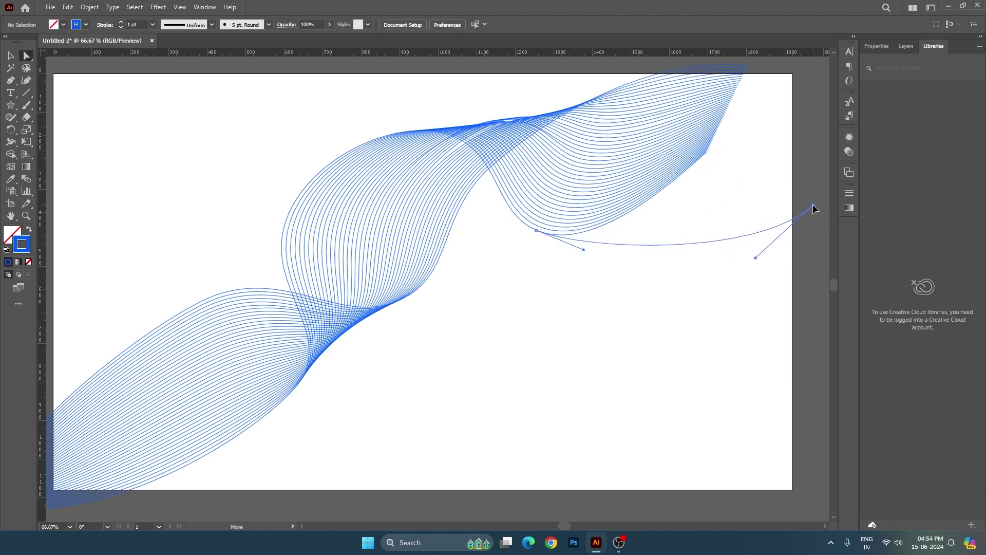
key("ctrl+minus")
key("ctrl+minus")
key("ctrl+plus")
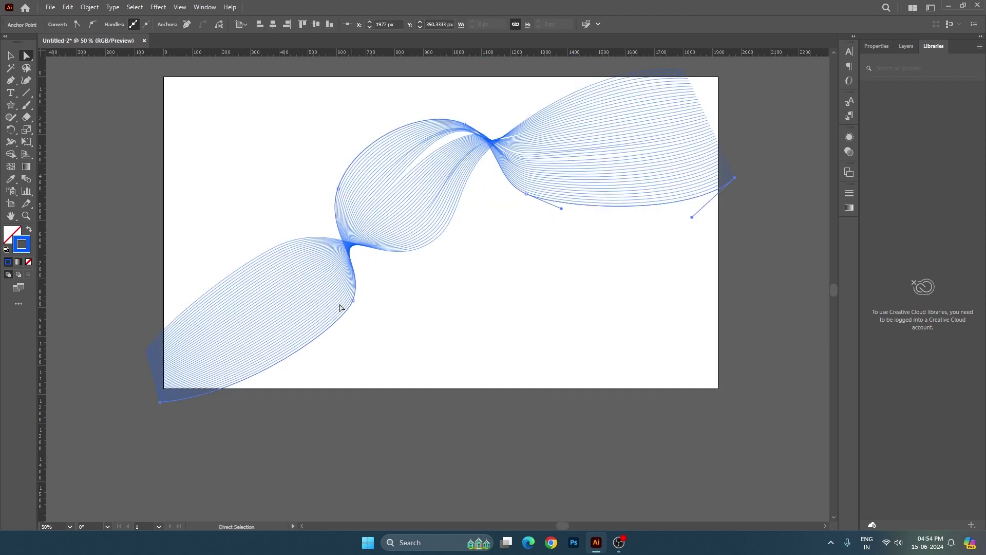
Step: Reshape the wave's lower-middle anchor and curve handles to sharpen the twist
left_click_drag(353, 304, 358, 335)
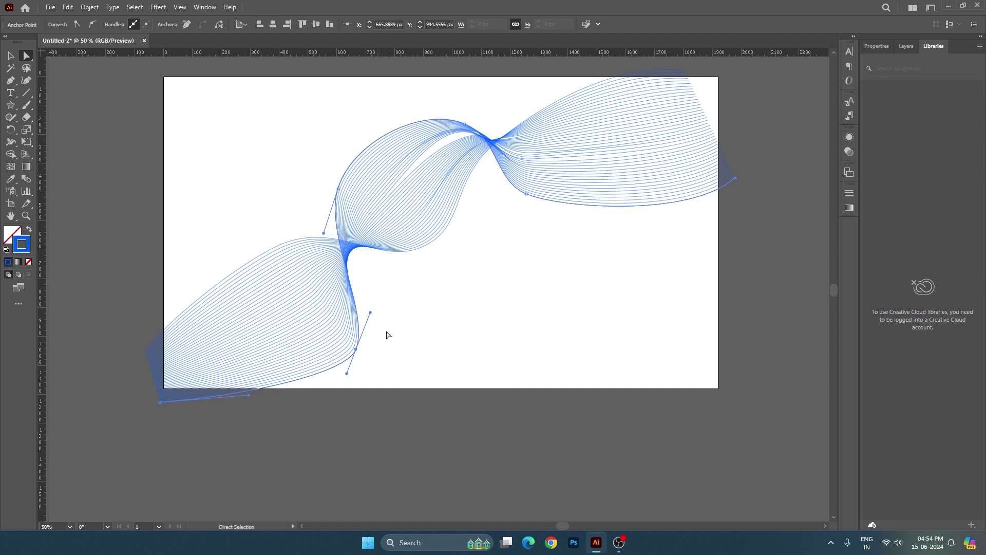
left_click_drag(326, 237, 300, 232)
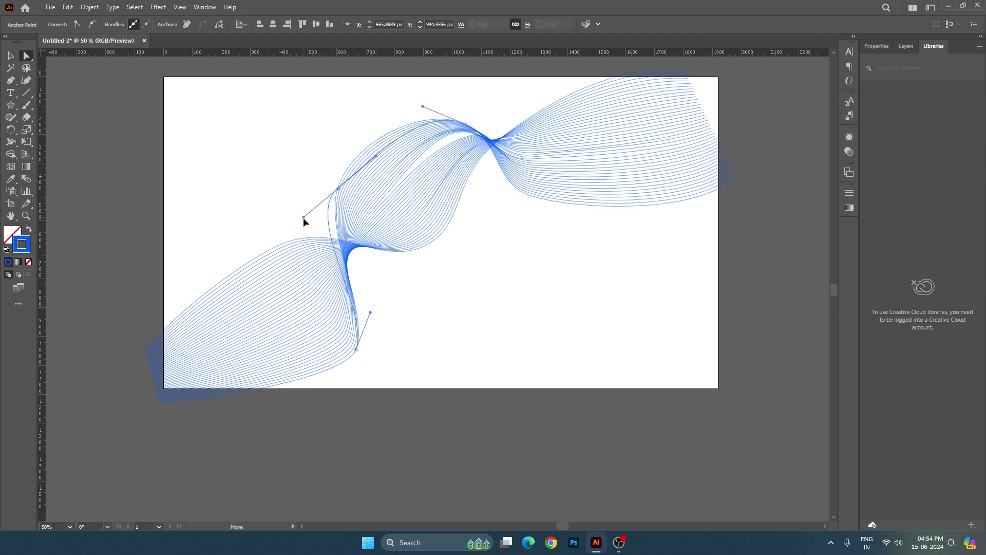
key("ctrl+z")
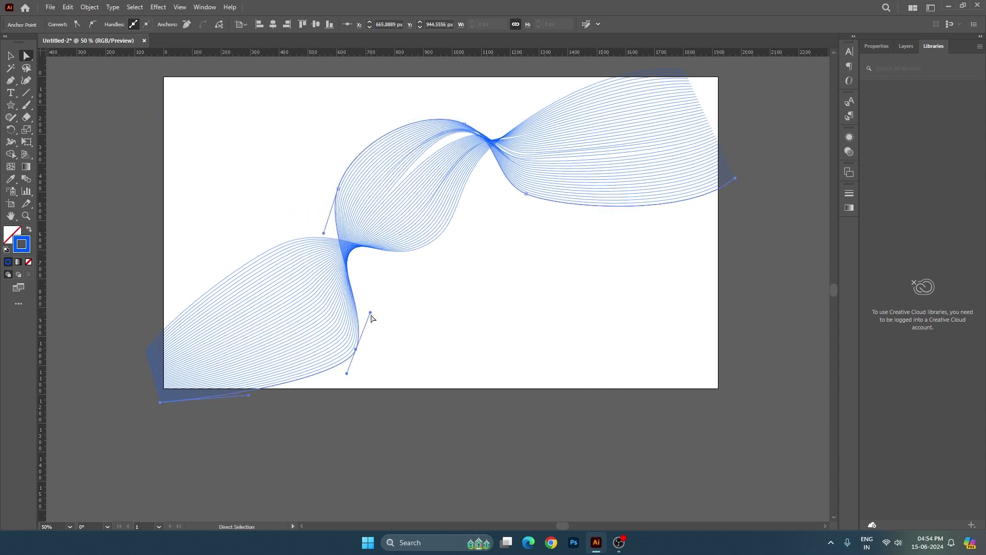
left_click_drag(370, 312, 394, 323)
scroll(410, 331, "up", 1)
scroll(409, 331, "right", 2)
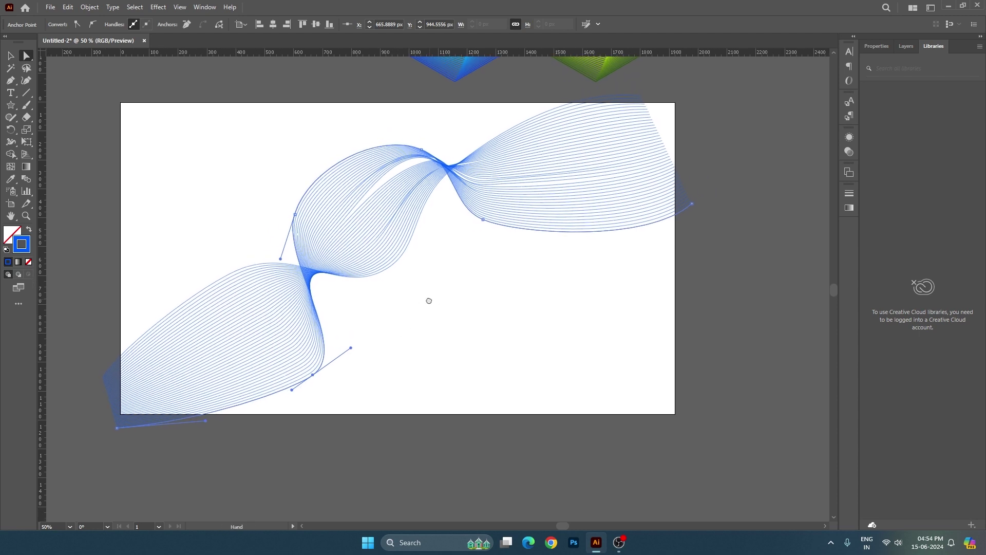
left_click(427, 297)
mouse_move(414, 237)
left_mouse_down()
mouse_move(375, 271)
mouse_move(374, 294)
left_mouse_up()
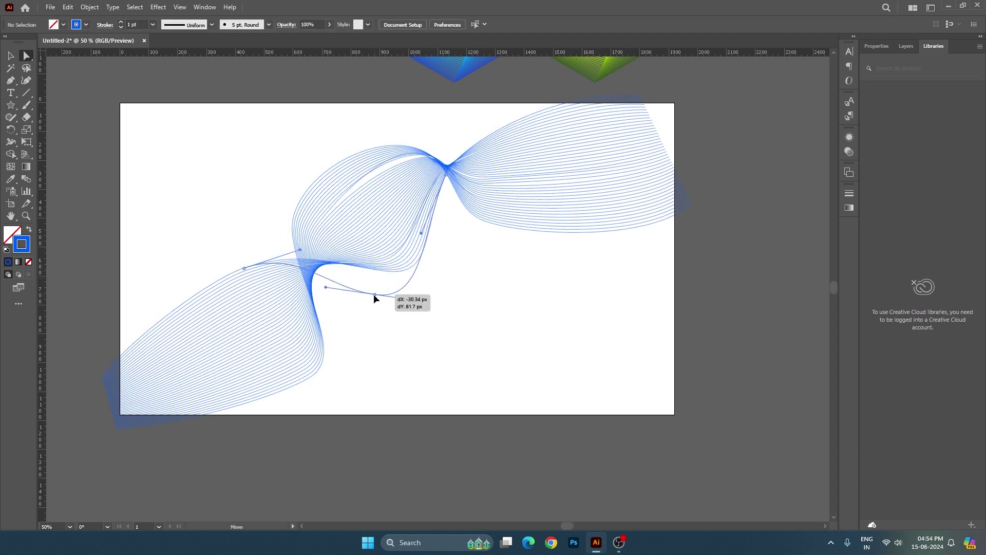
left_click(476, 303)
Step: Move the wave's pinch point down and pull its top endpoint up-right
scroll(473, 295, "up", 1)
scroll(473, 295, "right", 2)
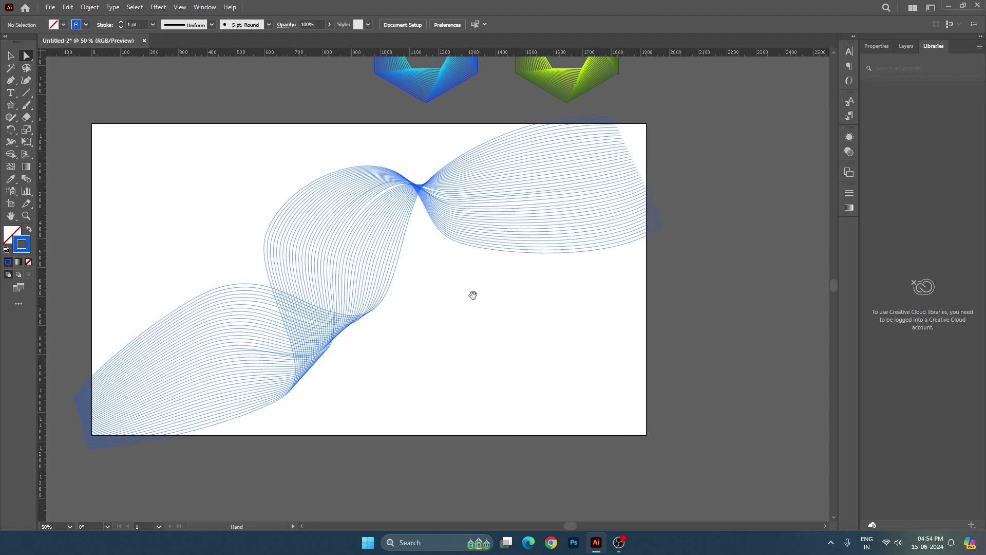
left_click(421, 190)
left_click(433, 205)
mouse_move(419, 187)
left_mouse_down()
mouse_move(420, 212)
mouse_move(441, 194)
left_mouse_up()
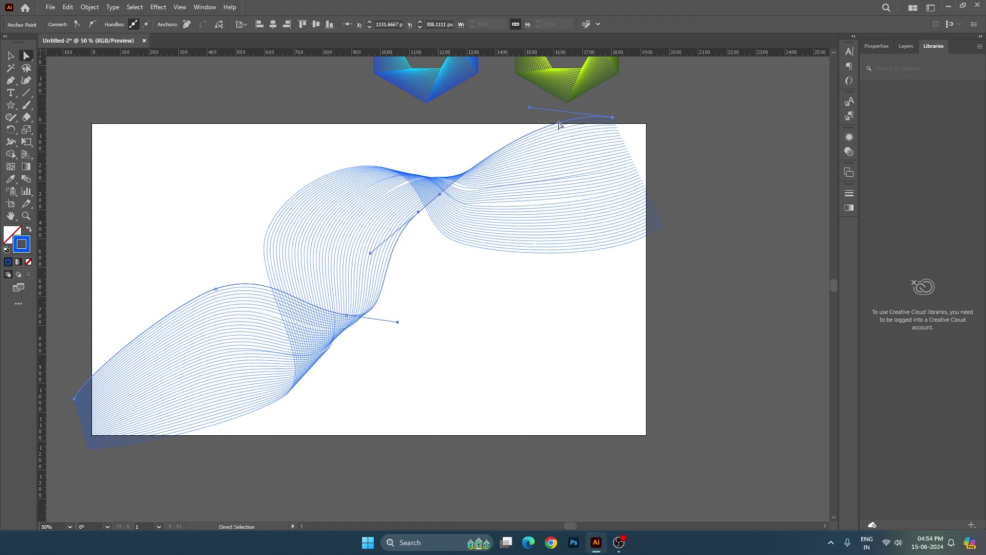
left_click_drag(611, 116, 667, 100)
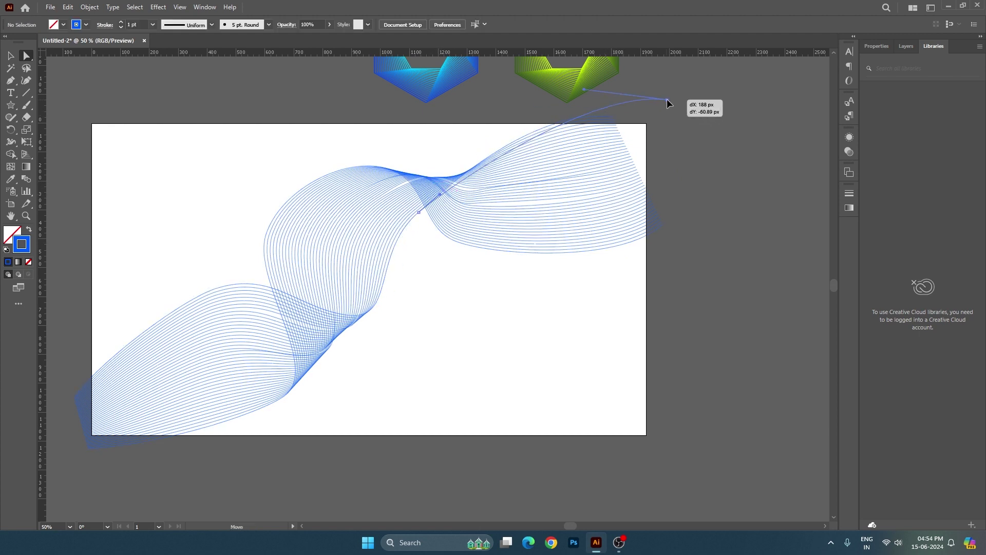
Step: Draw a 1920 × 1080 px rectangle covering the whole artboard
left_click(696, 134)
left_click_drag(542, 273, 595, 256)
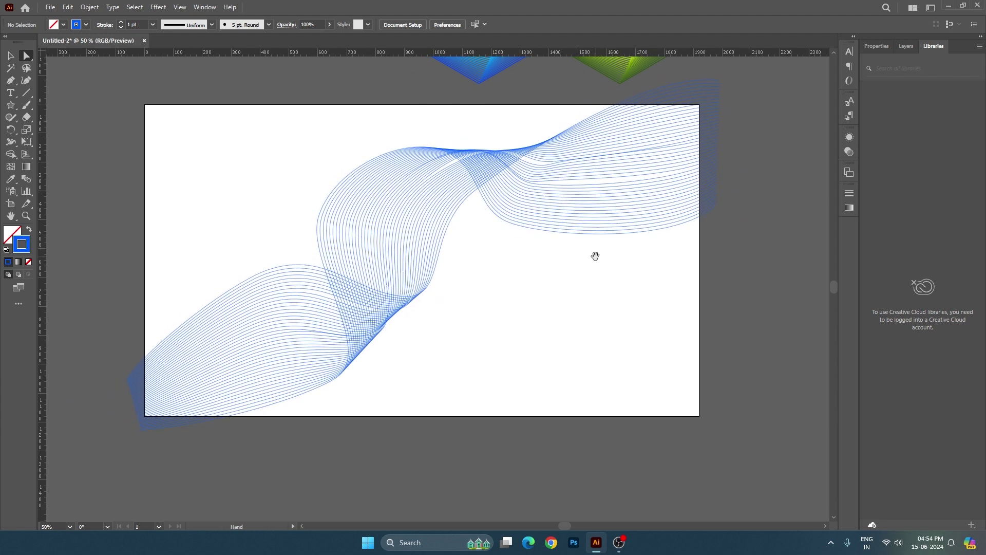
key("m")
left_click_drag(144, 102, 699, 417)
Step: Give the rectangle no stroke and a navy 003582 fill, then fit the artboard in view
key("v")
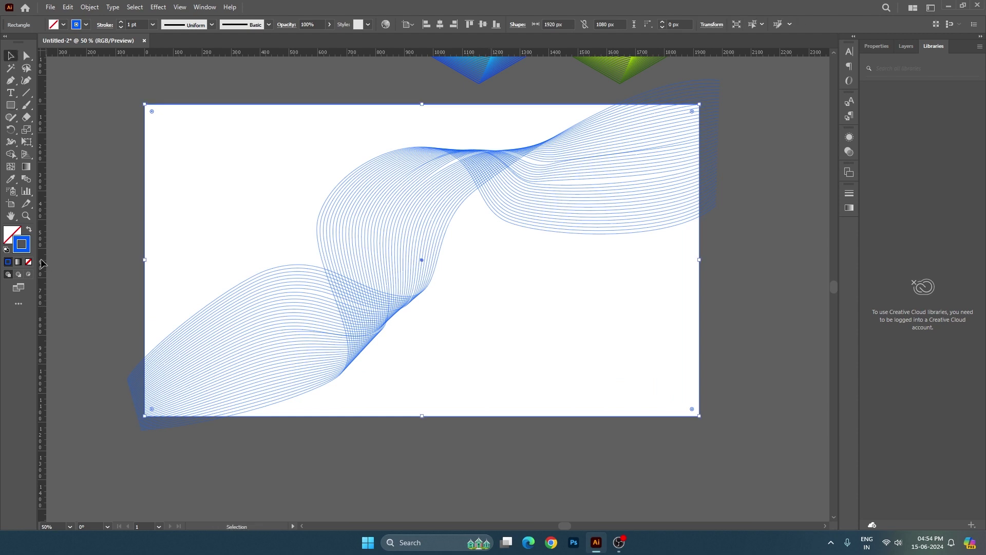
left_click(29, 261)
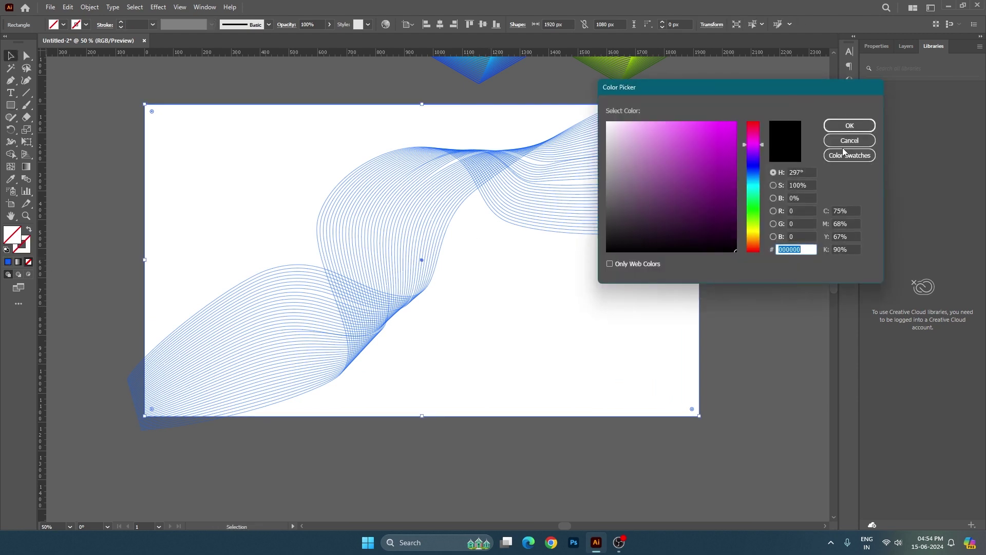
left_click(846, 141)
left_click(8, 263)
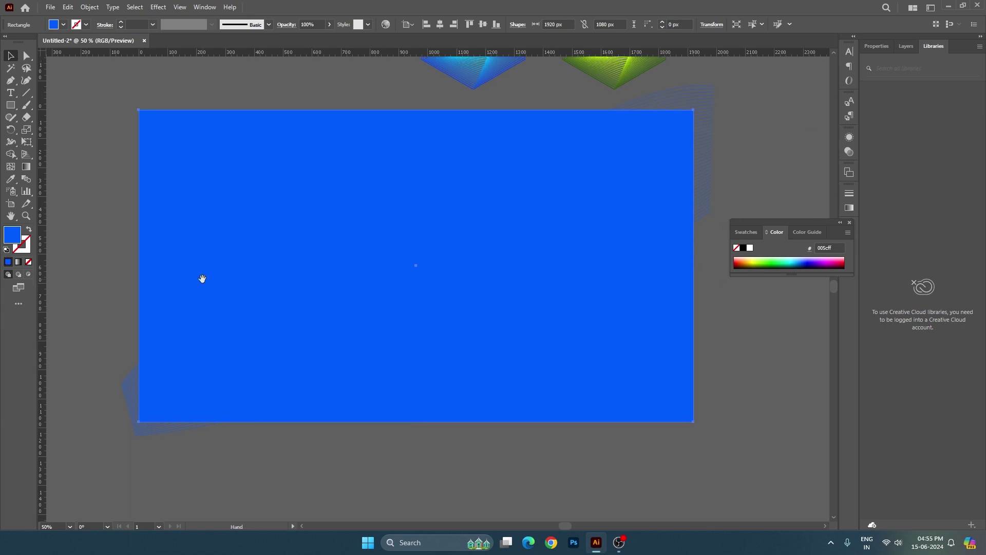
double_click(11, 240)
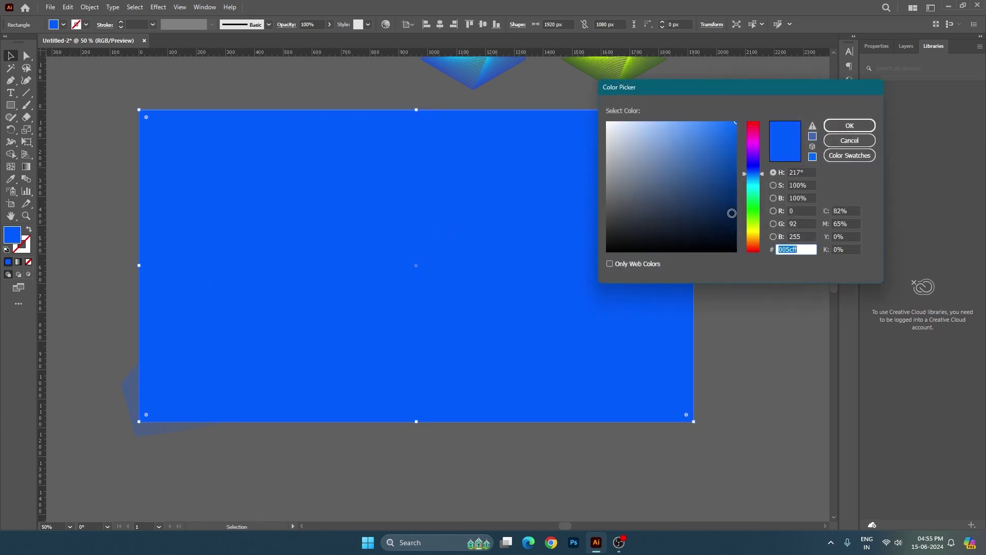
mouse_move(714, 133)
left_mouse_down()
mouse_move(692, 106)
mouse_move(690, 147)
mouse_move(701, 159)
mouse_move(738, 161)
mouse_move(744, 184)
left_mouse_up()
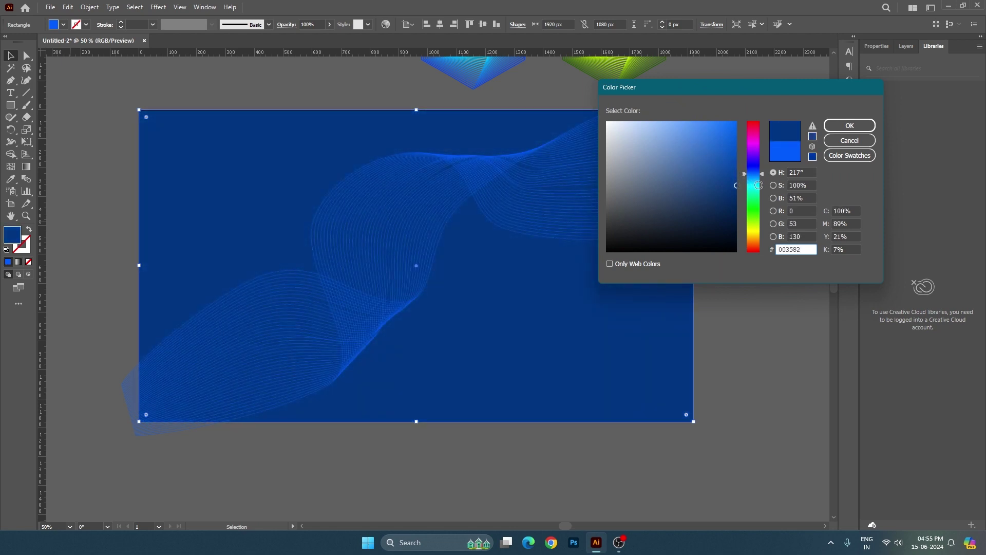
left_click(825, 127)
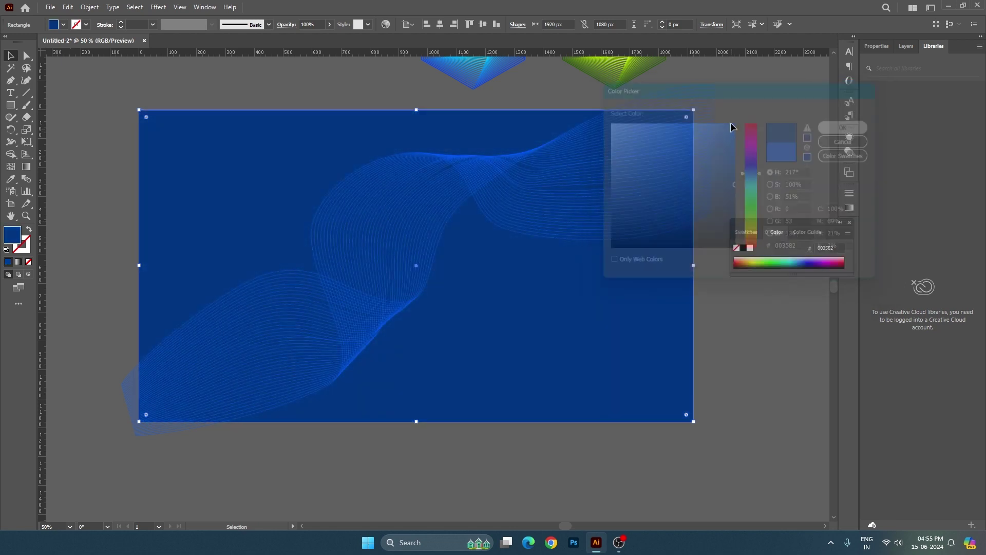
left_click(850, 222)
key("ctrl+0")
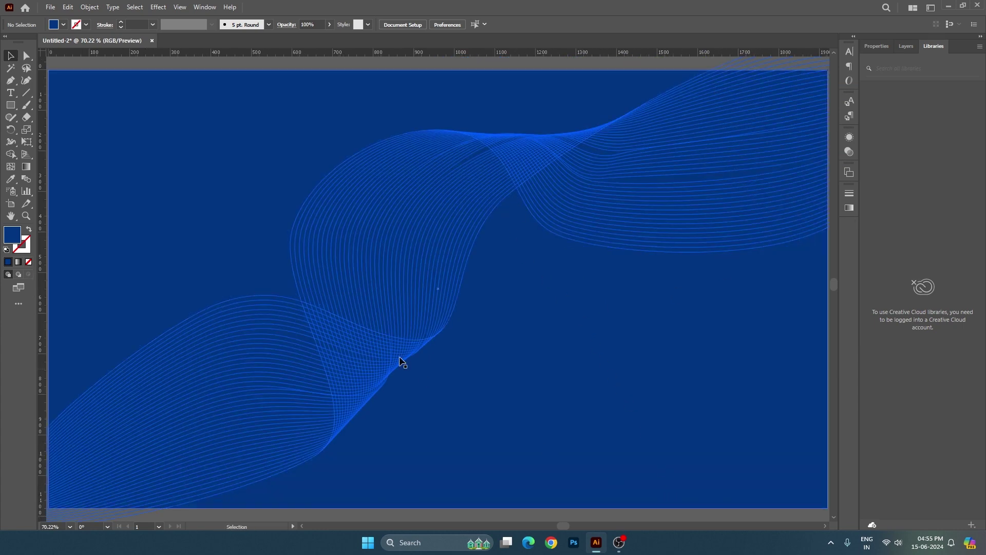
Step: Select and delete the wave blend and navy background rectangle
key("shift+x")
scroll(836, 409, "down", 5)
left_click_drag(537, 358, 590, 499)
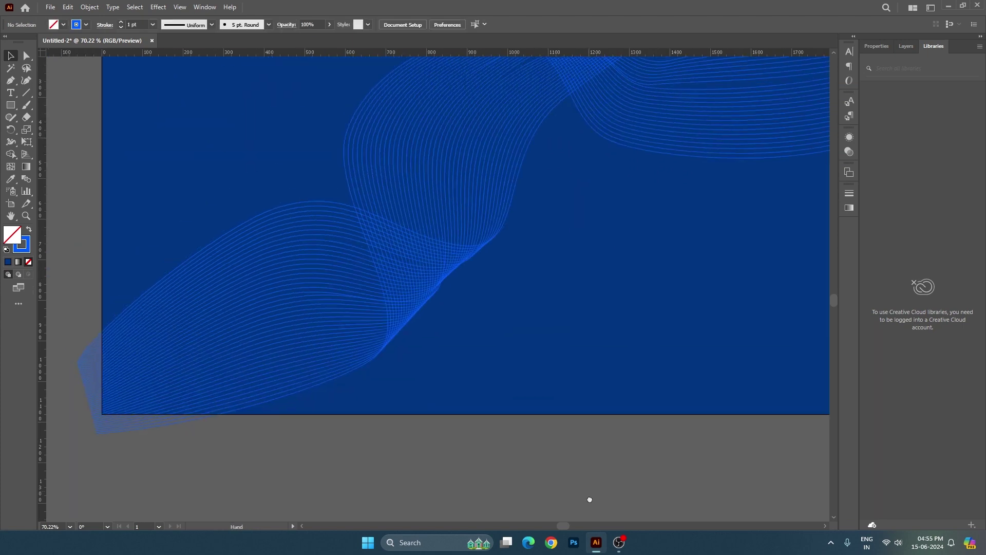
scroll(597, 436, "up", 5)
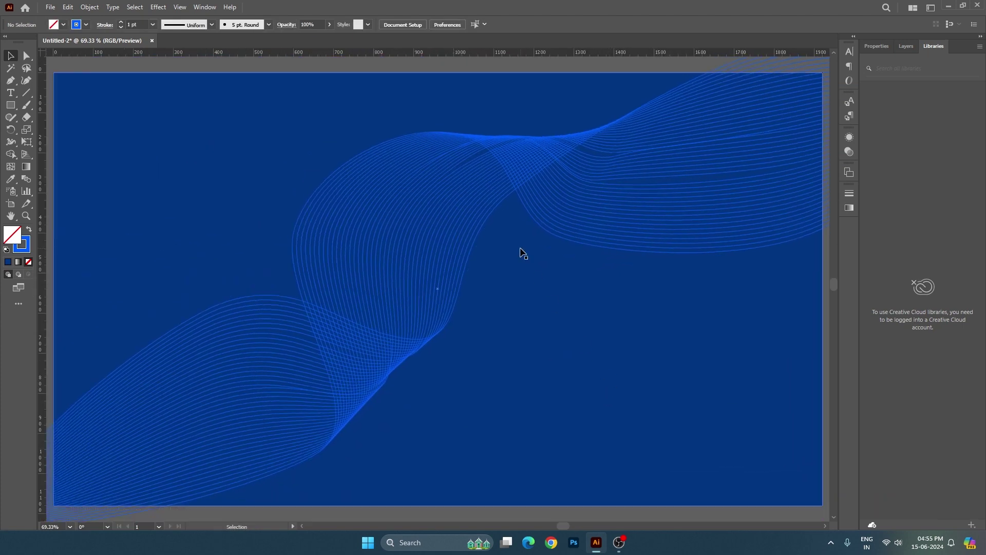
scroll(522, 253, "down", 2, "alt")
key("ctrl+a")
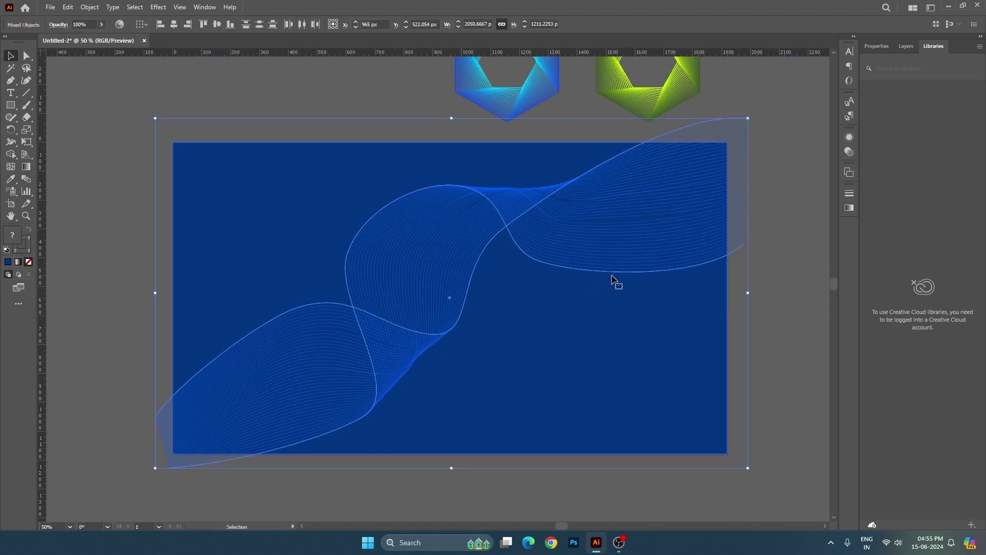
key("ctrl+shift+a")
key("ctrl+a")
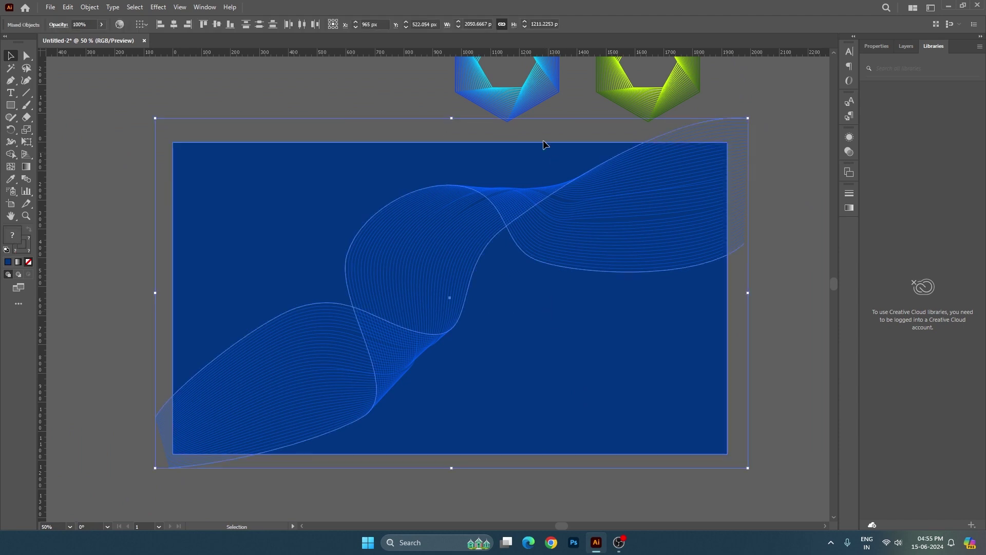
key("Delete")
Step: Move the blue and green hexagon blends onto the artboard's left side
left_click_drag(674, 103, 521, 346)
left_click(644, 330)
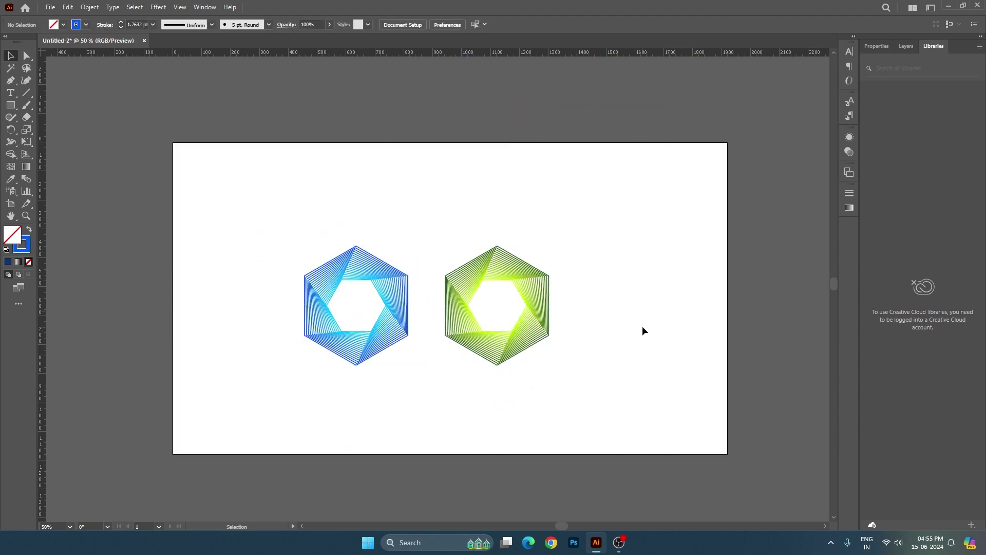
scroll(637, 308, "up", 2, "alt")
mouse_move(336, 329)
left_mouse_down()
mouse_move(179, 298)
mouse_move(189, 312)
left_mouse_up()
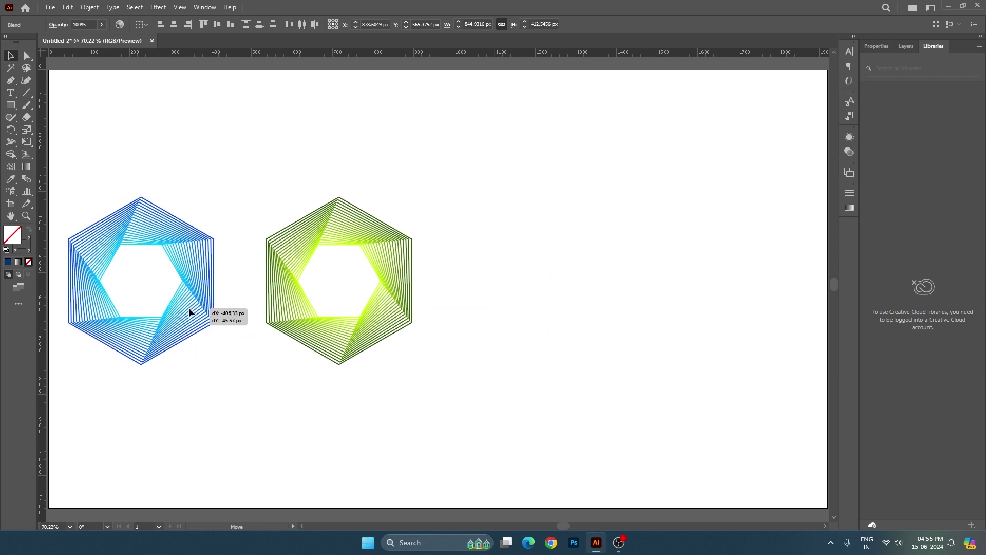
left_click(547, 211)
mouse_move(108, 118)
left_mouse_down()
mouse_move(432, 340)
mouse_move(403, 312)
left_mouse_up()
Step: Draw a 403.8 px square to the right of the hexagons
left_click(477, 305)
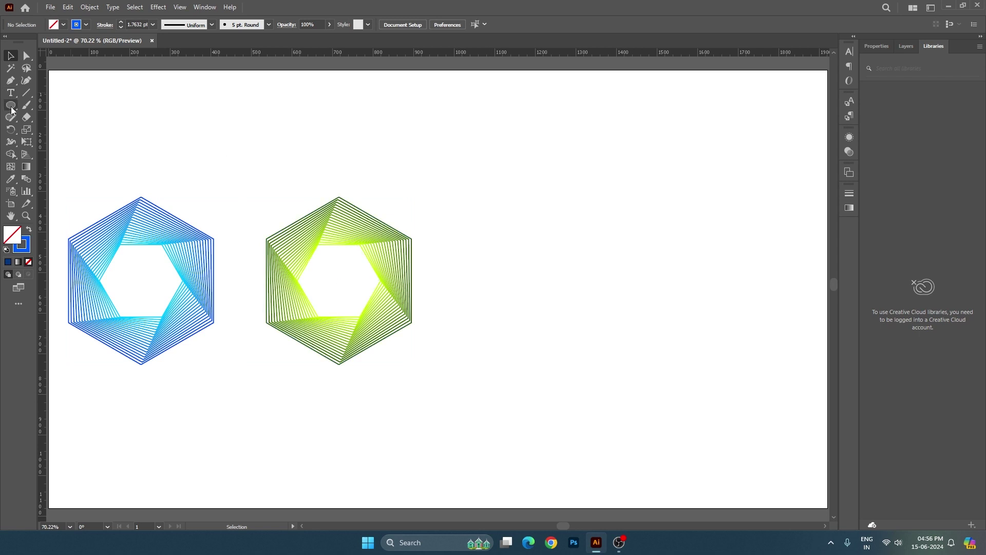
left_click_drag(11, 109, 57, 104)
mouse_move(538, 197)
left_mouse_down()
mouse_move(709, 345)
mouse_move(702, 341)
left_mouse_up()
key("v")
left_click_drag(700, 295, 695, 297)
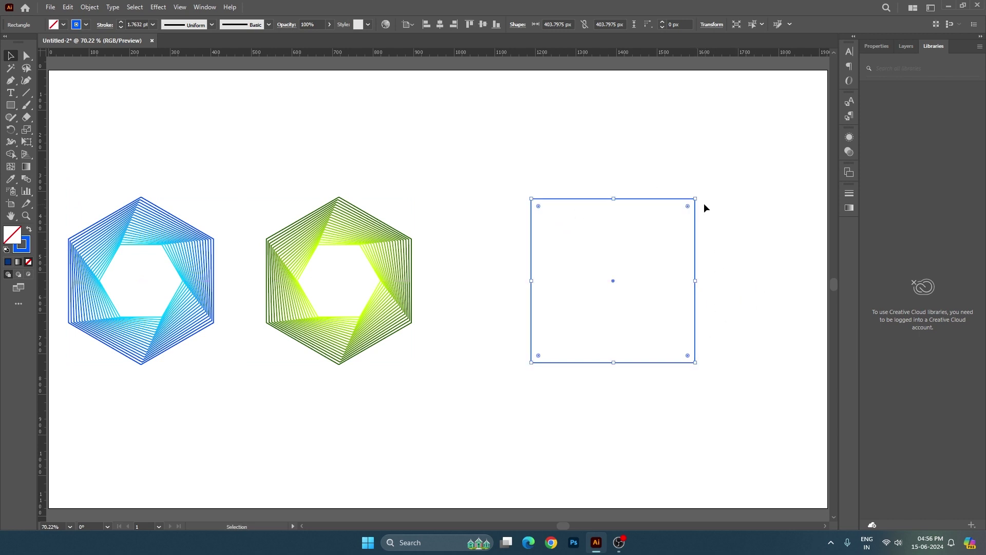
Step: Rotate a copy of the square 45° into a diamond, forming an eight-point star
left_click_drag(699, 194, 739, 293)
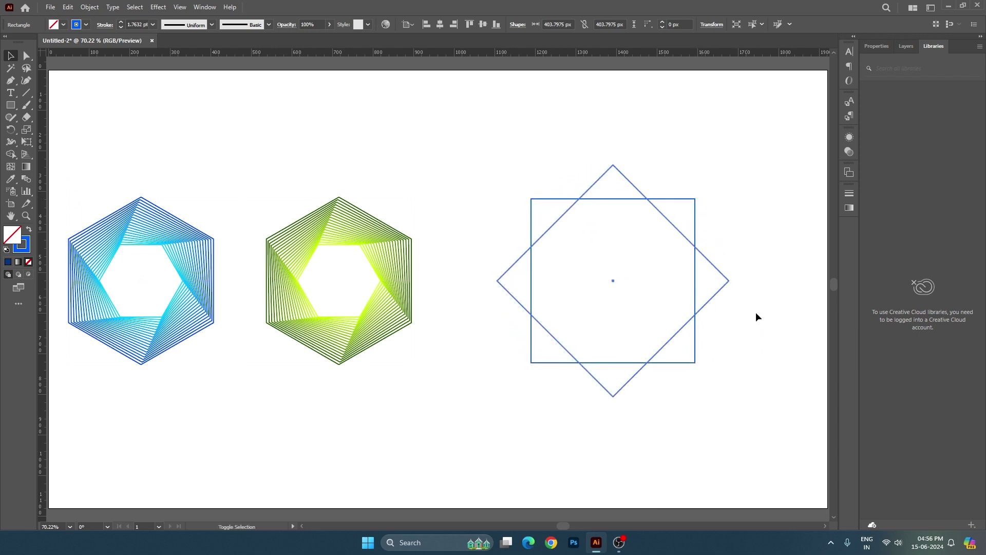
left_click(772, 309)
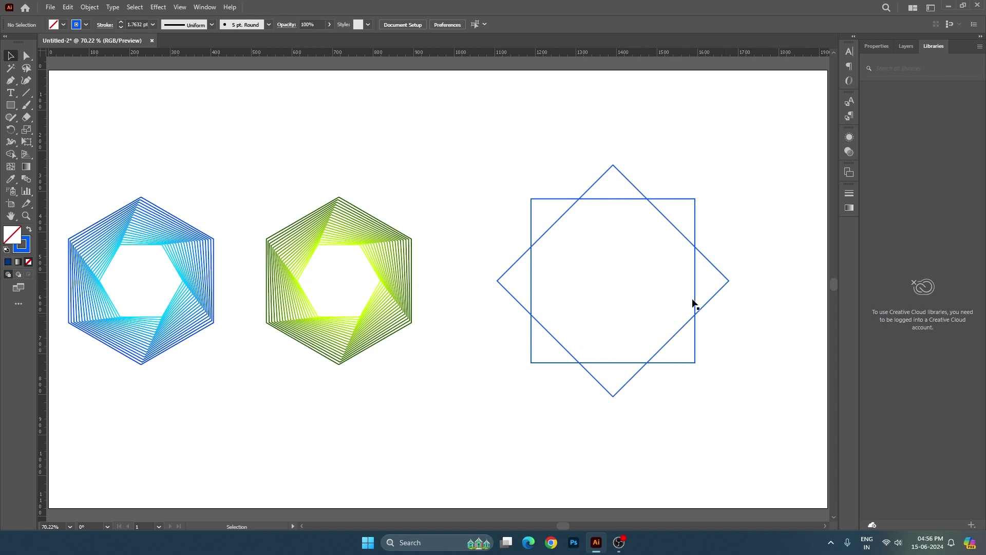
left_click_drag(507, 159, 596, 246)
Step: Set the diamond's stroke to bright green #00ff3c
left_click(462, 421)
left_click(543, 233)
double_click(23, 249)
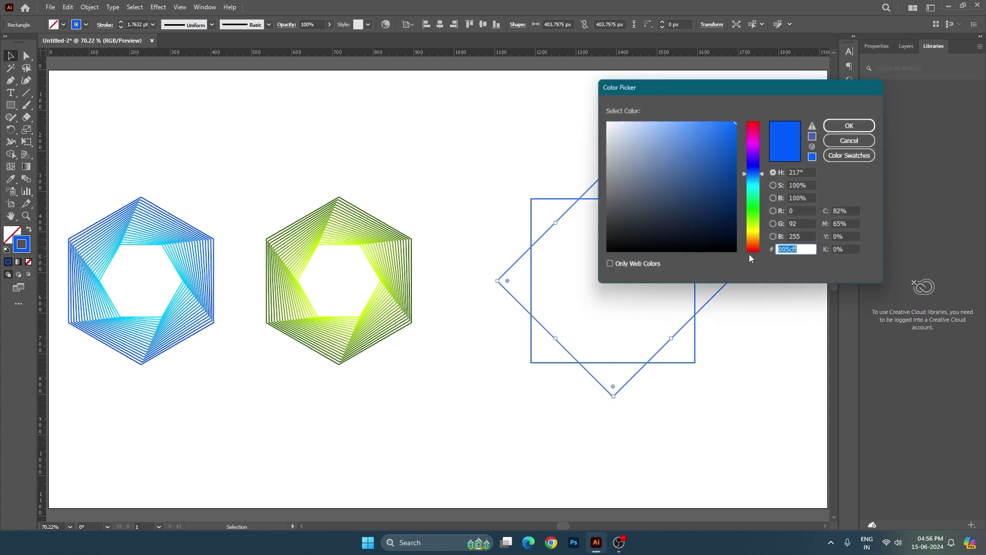
left_click(753, 204)
left_click(848, 126)
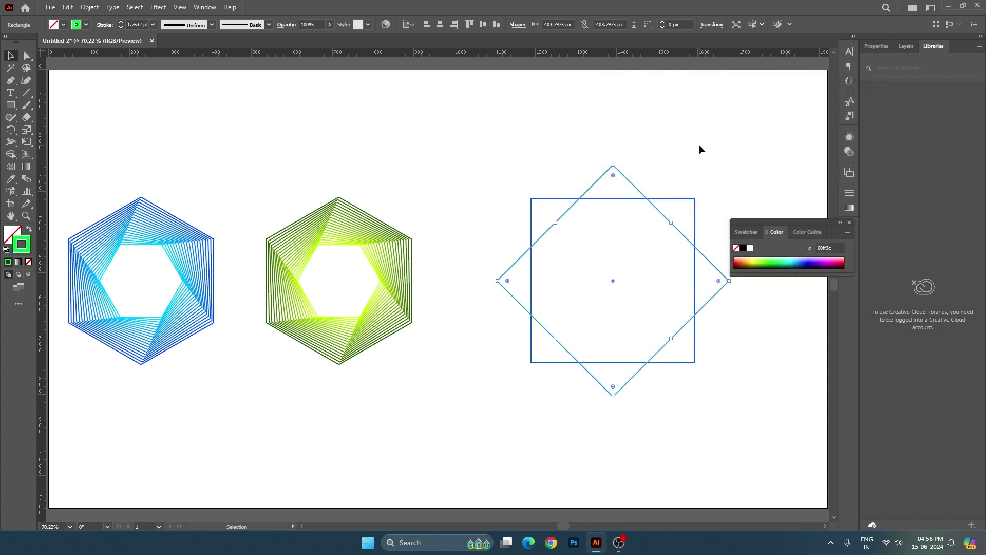
Step: Set the upright square's stroke to dark green 00724c
left_click(693, 208)
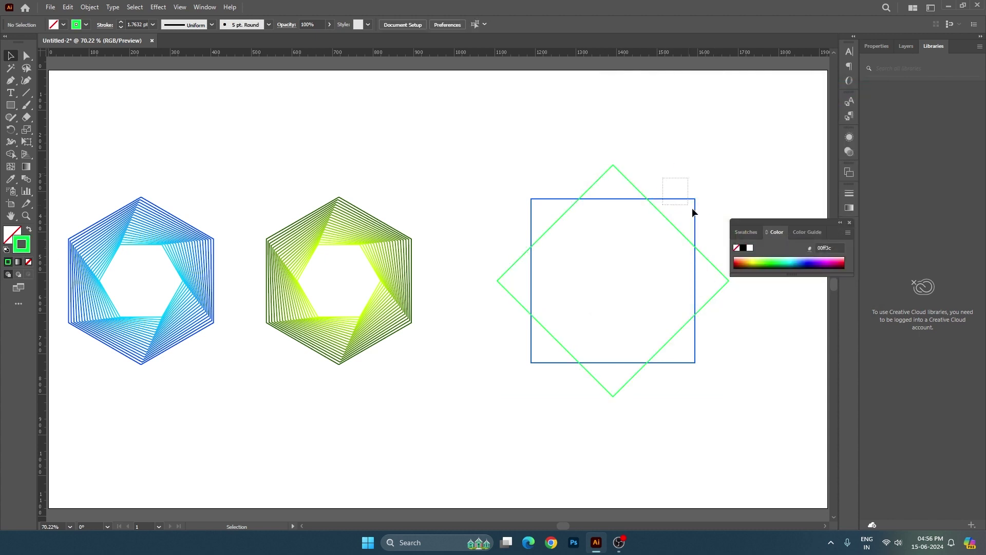
double_click(20, 245)
left_click(754, 194)
left_click(729, 177)
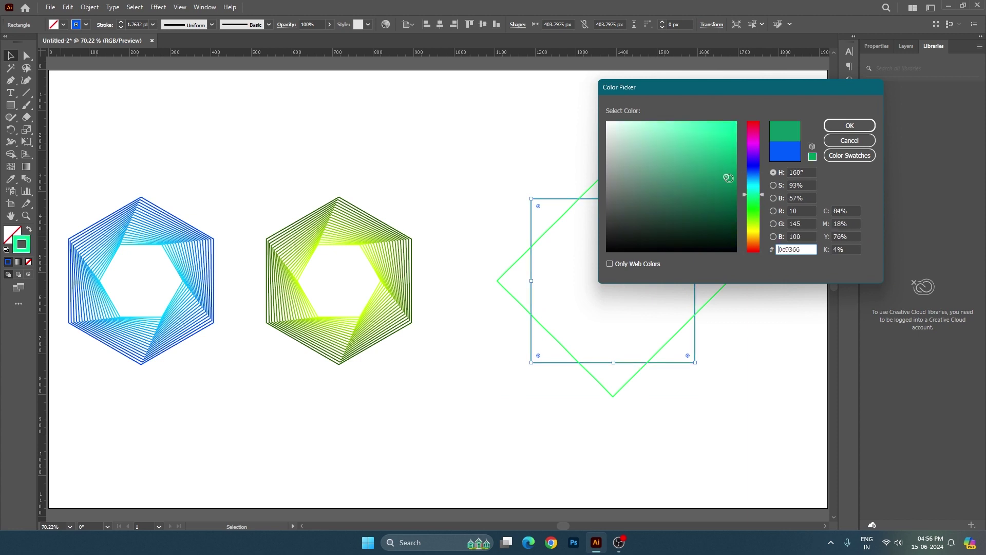
left_click_drag(728, 178, 737, 194)
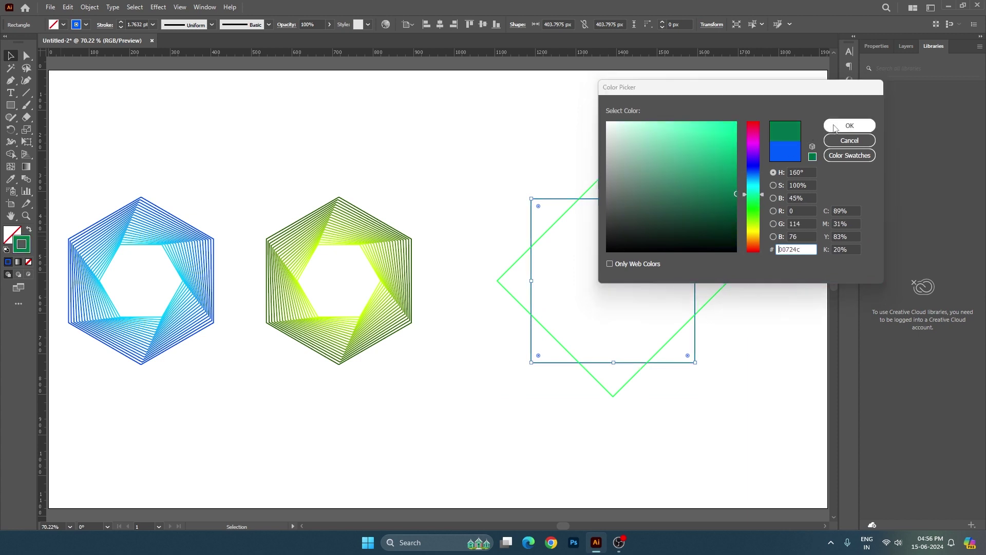
key("Return")
Step: Select the square and diamond together and make a blend of them
left_click_drag(521, 164, 652, 252)
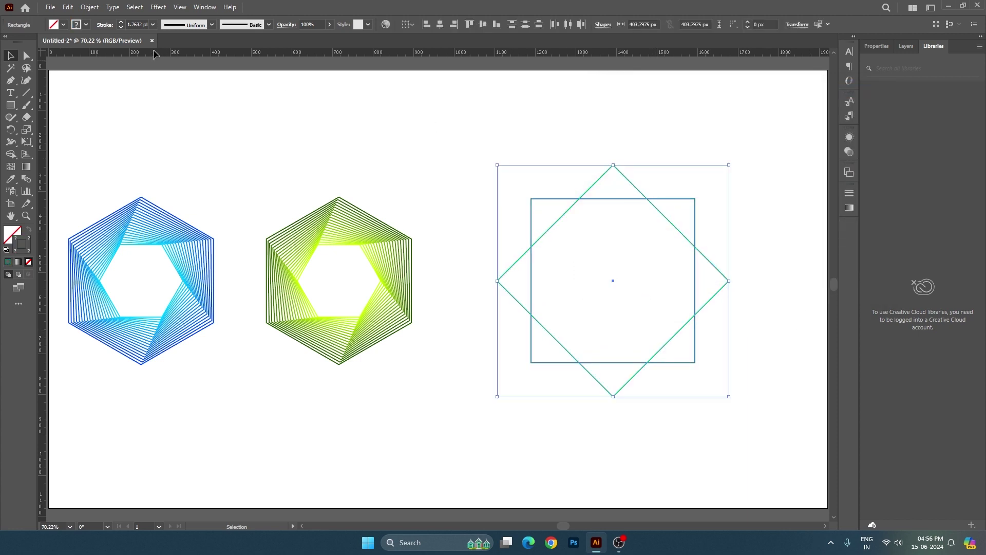
left_click(89, 7)
left_click(257, 325)
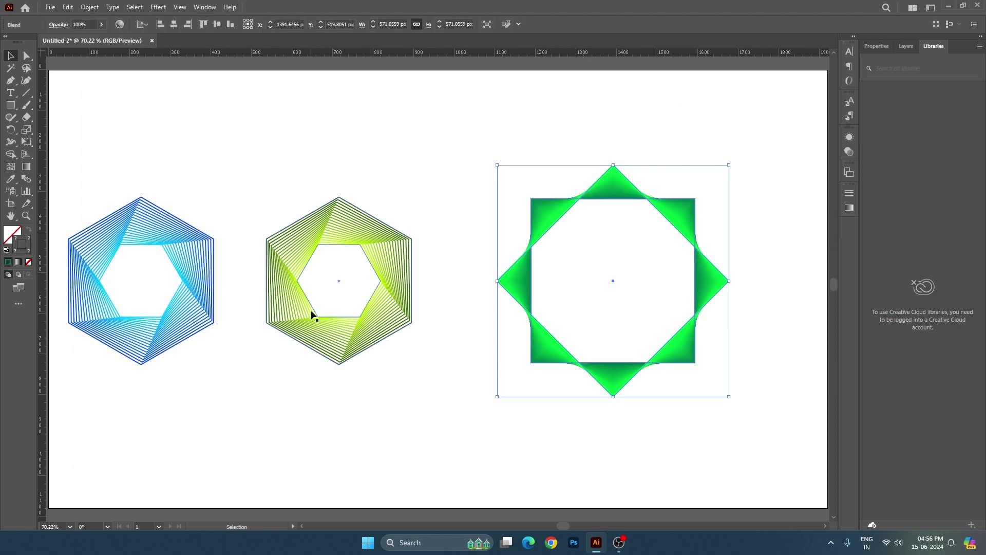
Step: Set the green square-to-diamond blend's spacing to Specified Steps with 5 steps
left_click(89, 7)
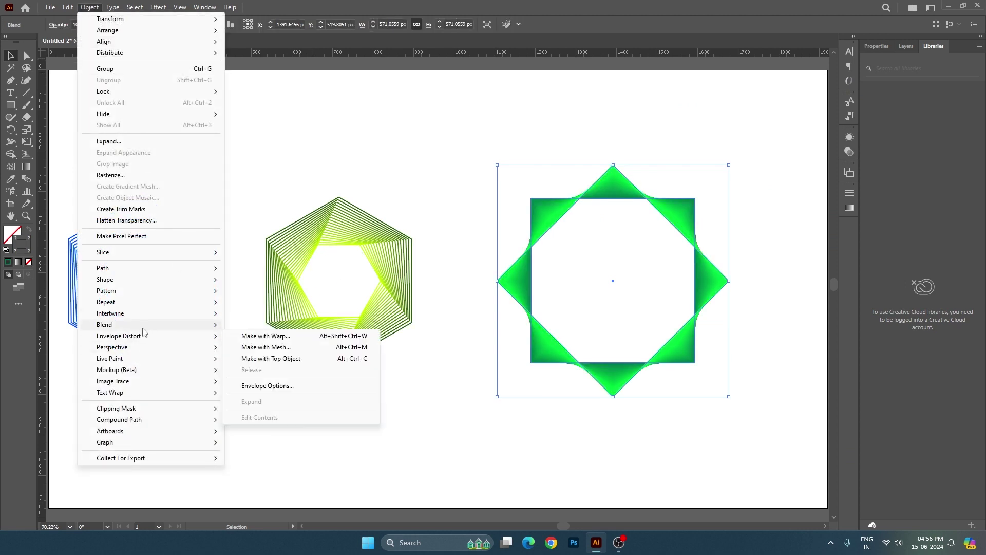
left_click(261, 348)
left_click(833, 162)
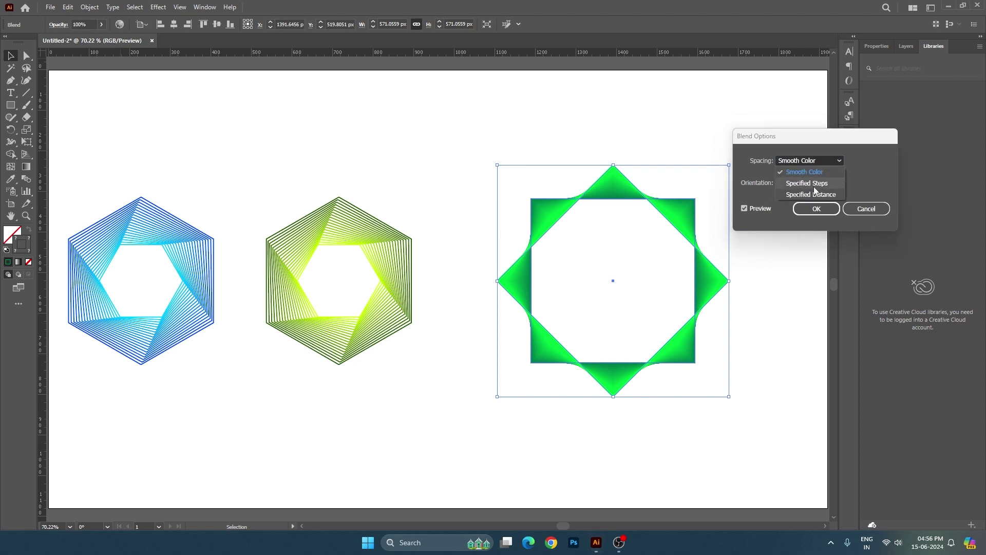
left_click(813, 184)
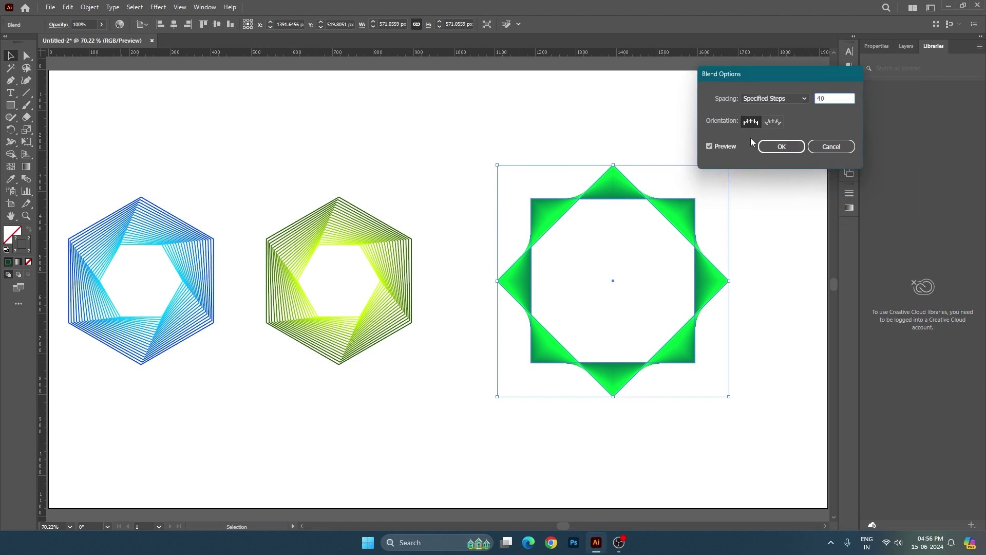
left_click(725, 146)
left_click(724, 147)
left_click(836, 94)
key("Down")
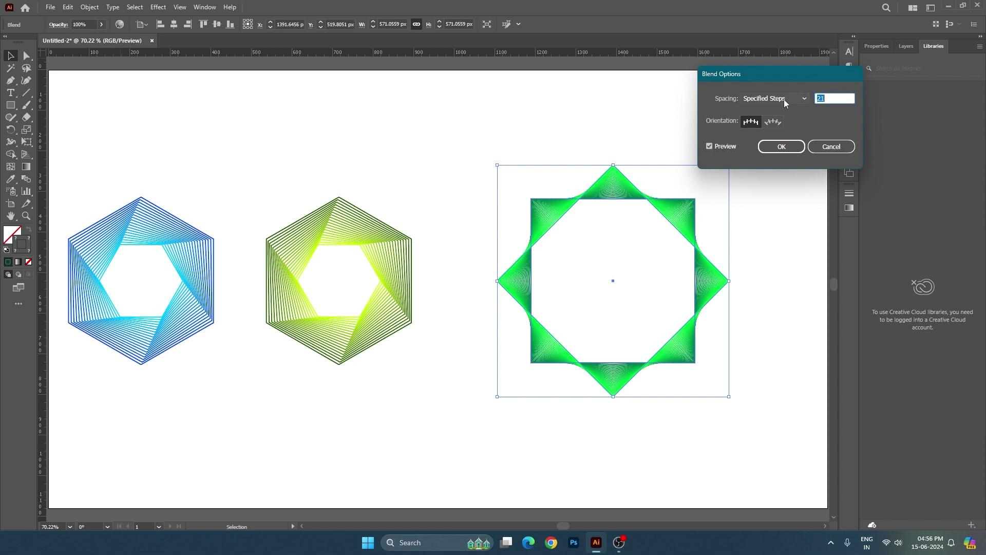
key("Down")
key("Down")
key("Down")
key("Up")
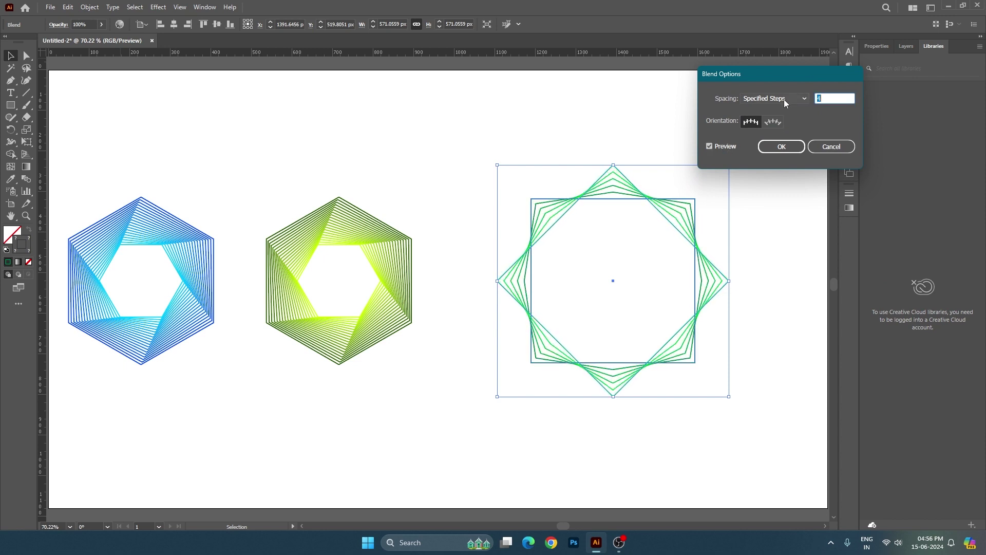
key("Up")
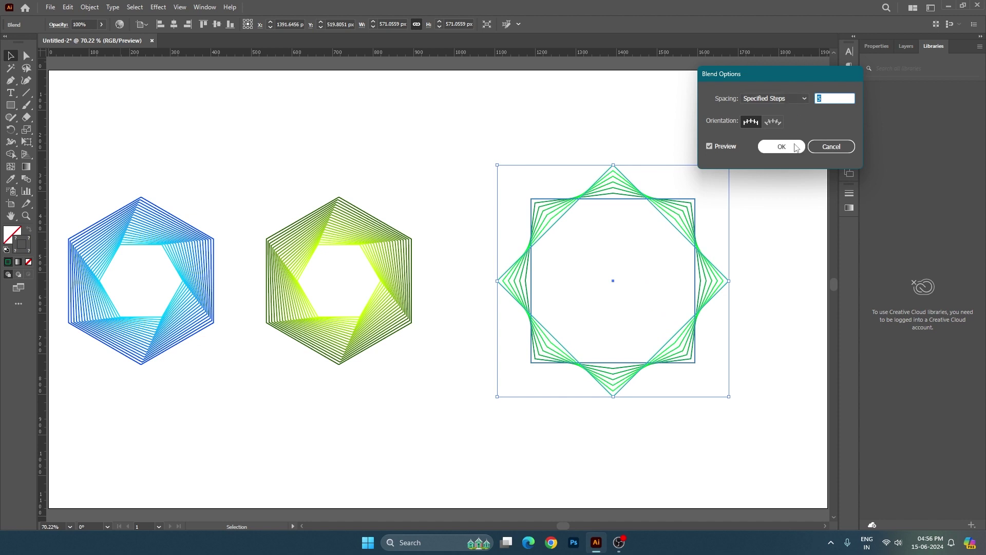
left_click(781, 147)
Step: Move the green star blend further right, then select the green hexagon
left_click(795, 195)
scroll(766, 260, "left", 1)
left_click_drag(734, 279, 783, 277)
scroll(426, 276, "left", 1)
left_click(427, 275)
left_click_drag(140, 180, 443, 276)
left_click(379, 366)
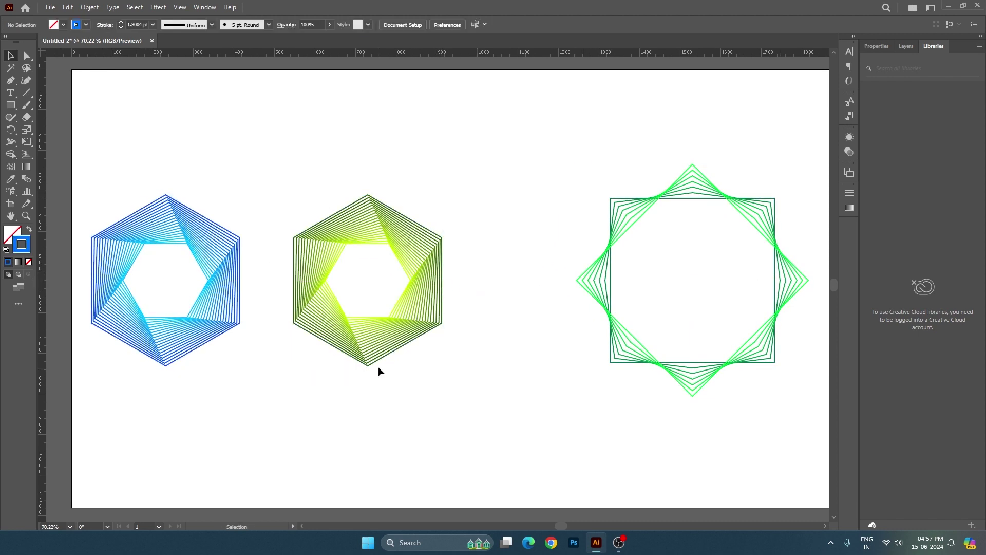
left_click(378, 338)
Step: Delete the yellow-green hexagon blend, leaving the blue hexagon and green star
left_click(10, 105)
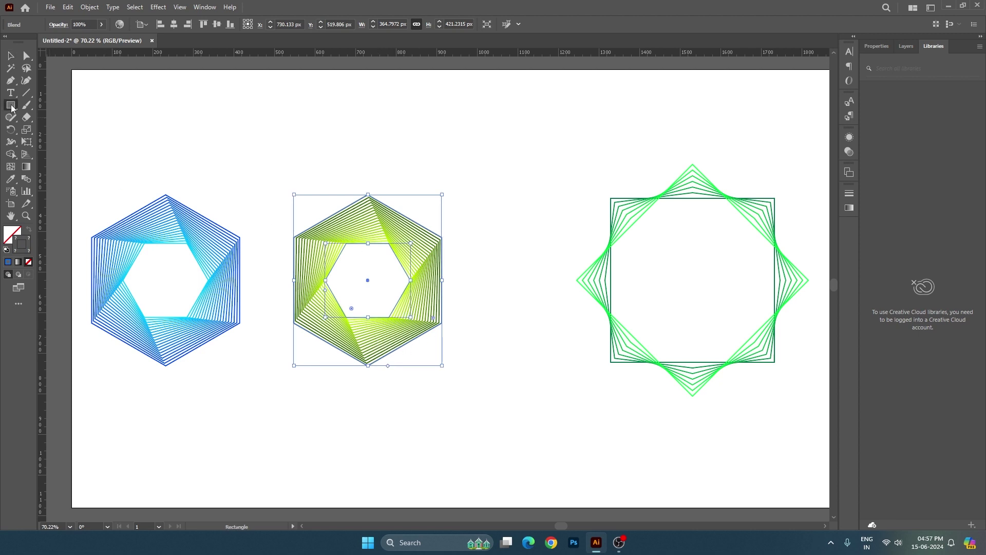
left_click(62, 104)
key("v")
left_click(405, 314)
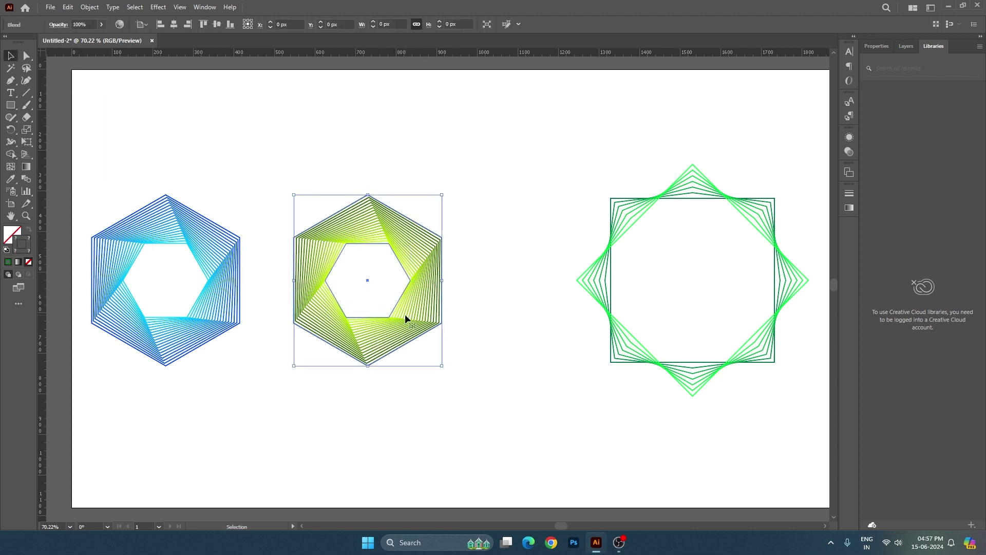
key("Delete")
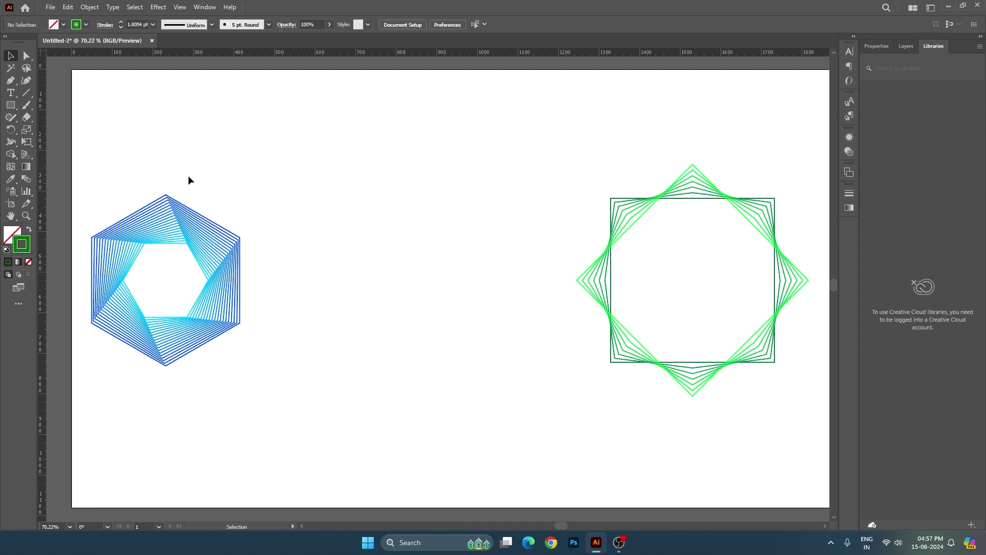
key("p")
key("shift+grave")
Step: Draw the wavy top and right side of a blob outline with the Curvature Tool
left_click(351, 233)
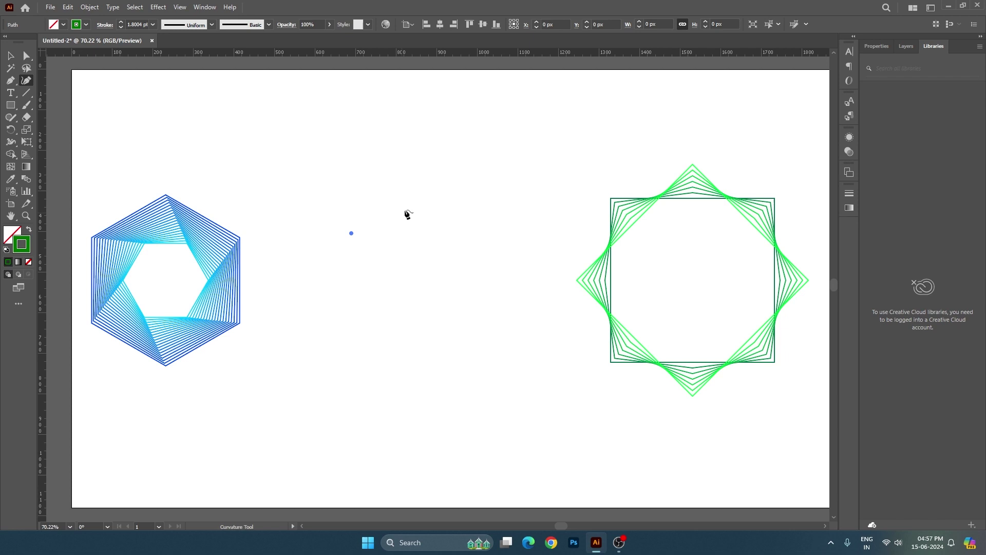
left_click(406, 183)
left_click(440, 232)
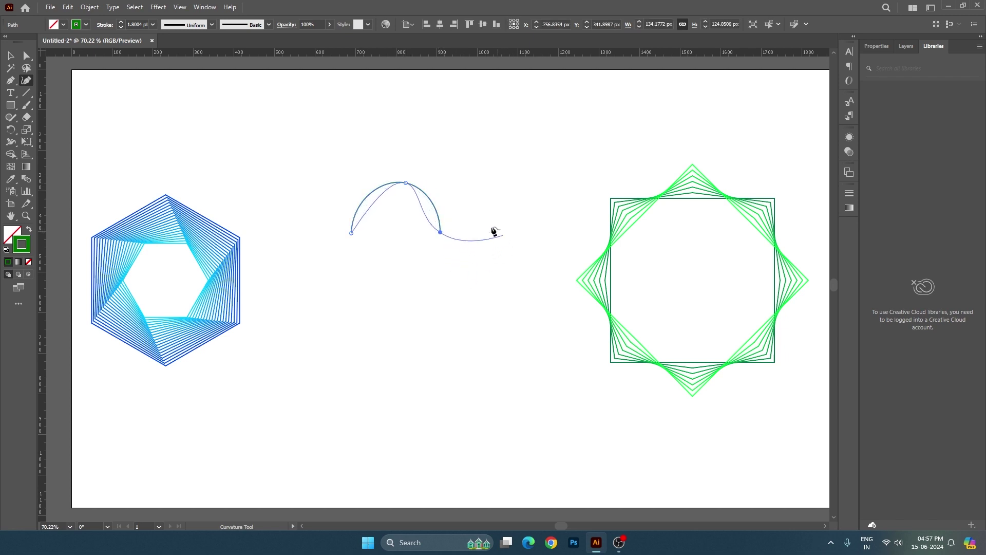
left_click(482, 214)
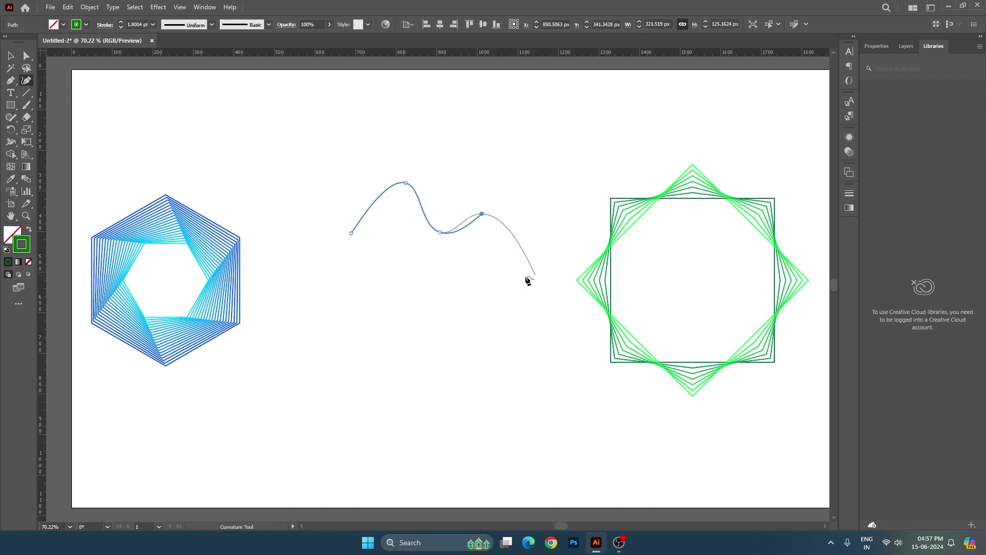
left_click(513, 276)
left_click(439, 295)
left_click(401, 397)
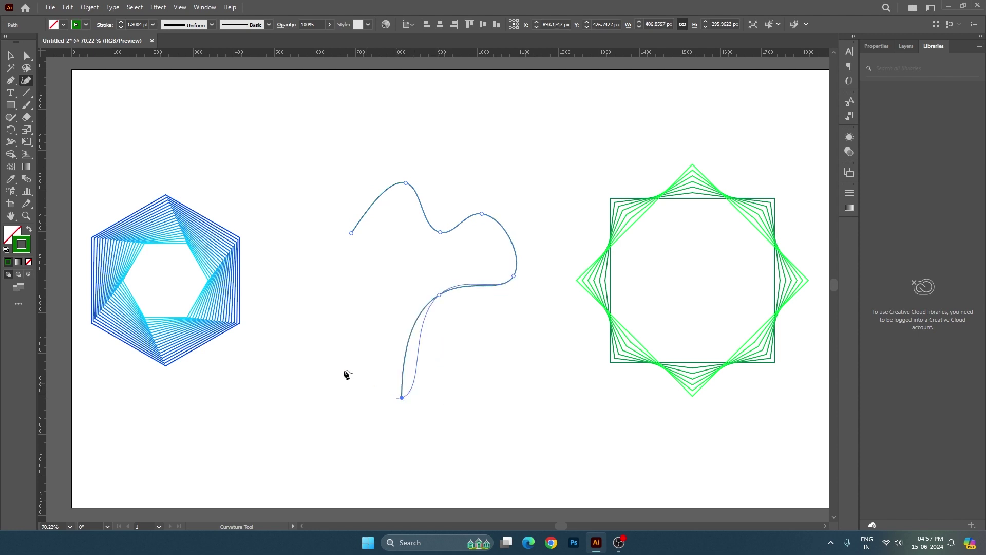
left_click(447, 356, "ctrl")
key("ctrl+z")
Step: Add the lower-left anchors, close the blob at its start point, and select it
left_click(477, 351)
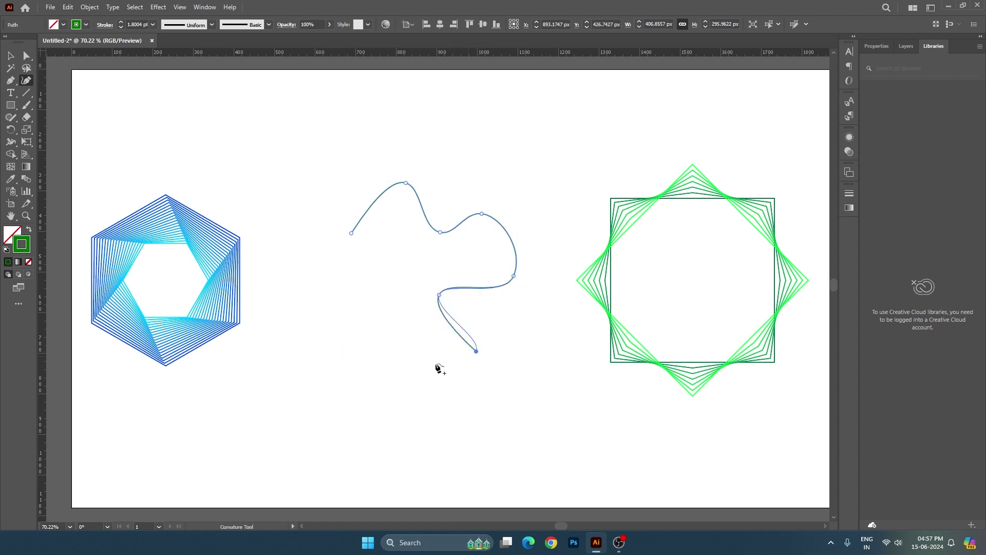
left_click(392, 345)
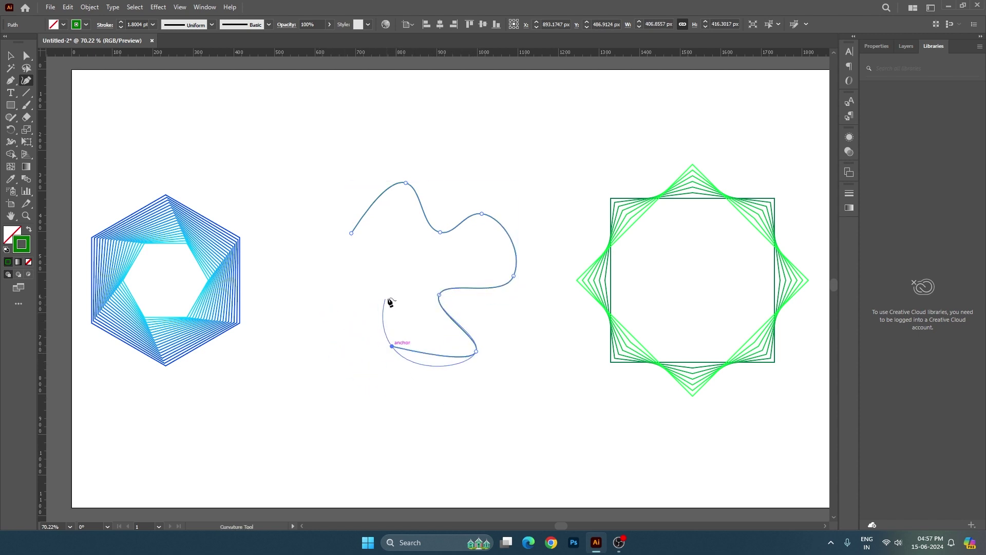
left_click(388, 297)
left_click(307, 307)
left_click(299, 231)
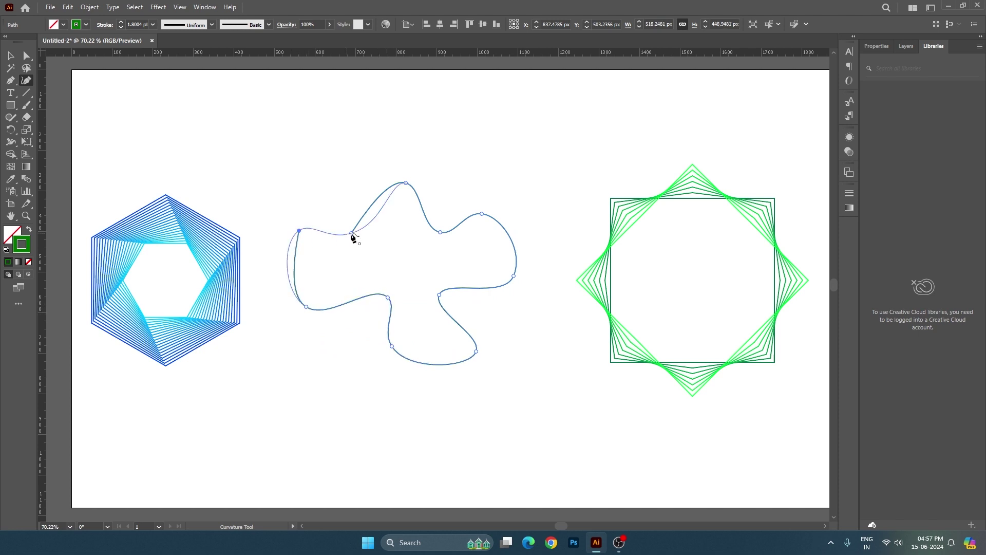
left_click(352, 234)
key("v")
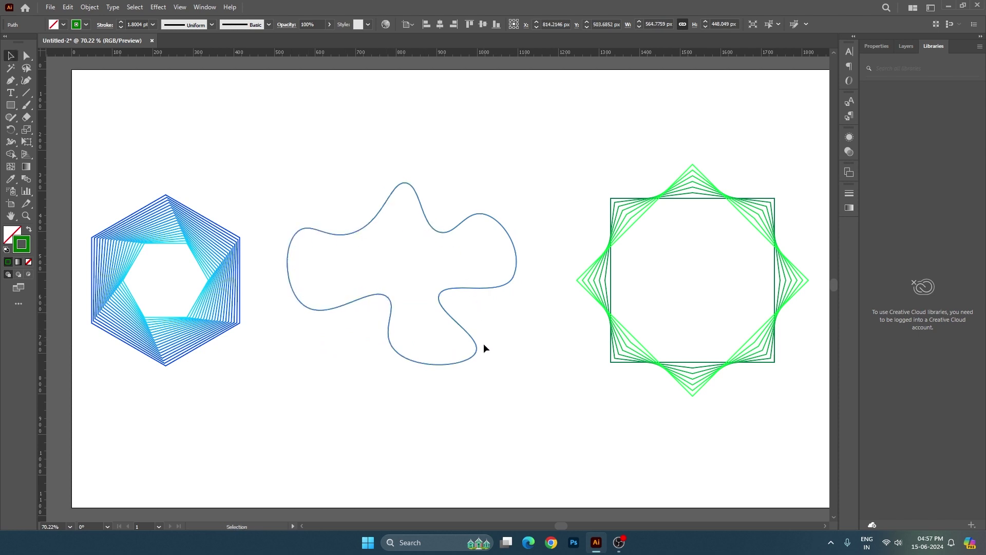
left_click(476, 346)
Step: Resize the blob to about 582 × 462 px and make a tiny 51 × 40 px centred copy
left_click_drag(516, 364, 584, 418)
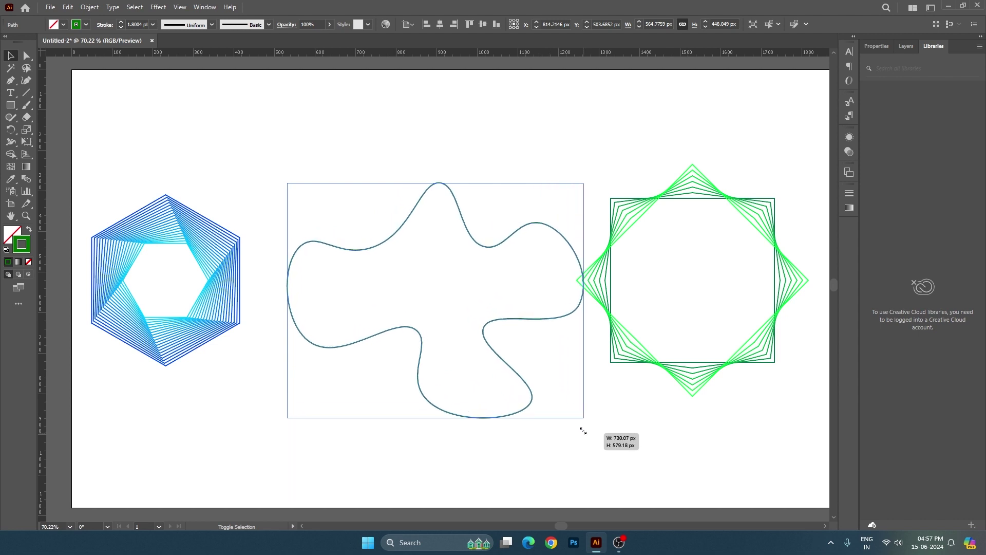
left_click_drag(582, 307, 524, 300)
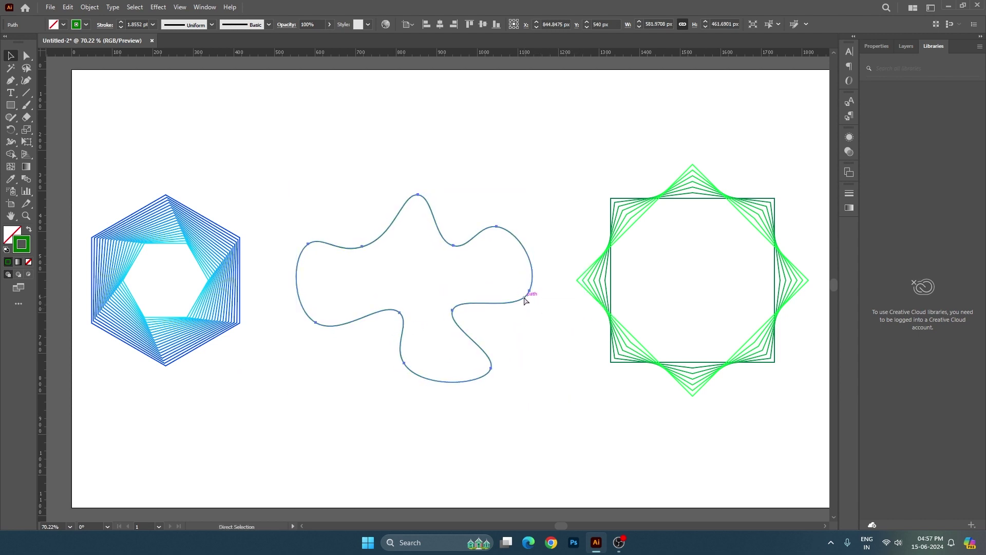
key("v")
mouse_move(534, 195)
left_mouse_down()
mouse_move(436, 267)
mouse_move(430, 282)
left_mouse_up()
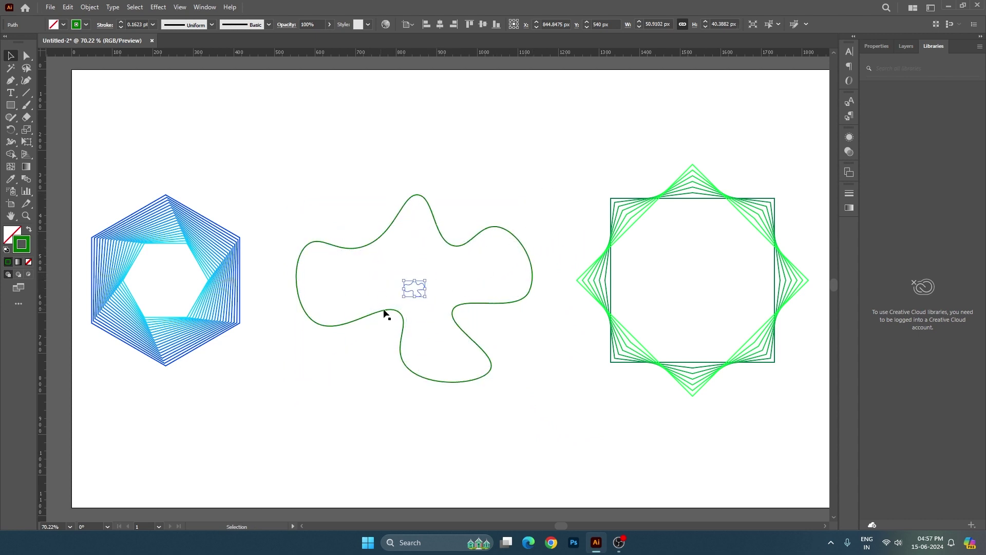
Step: Select the large blob together with its tiny centre copy
left_click(514, 339)
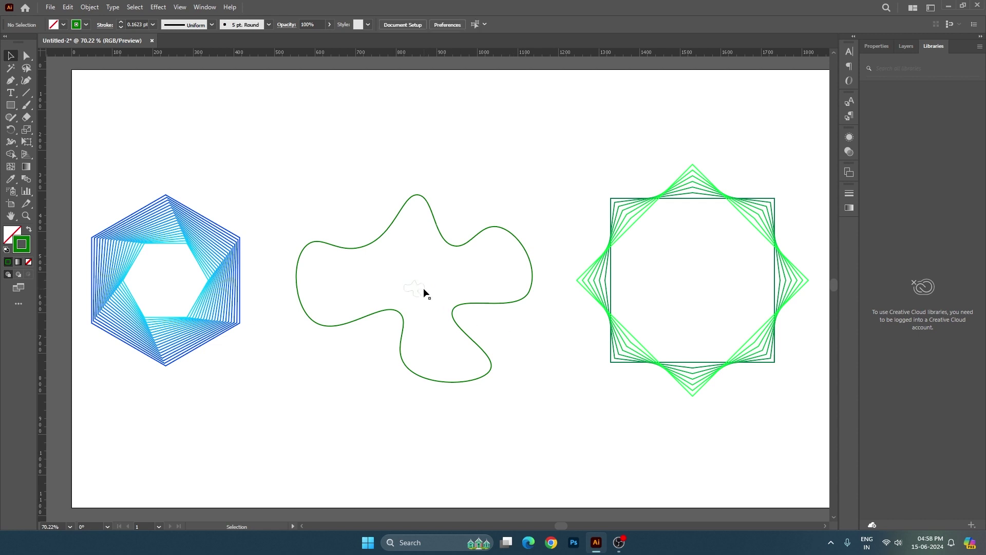
left_click(391, 225)
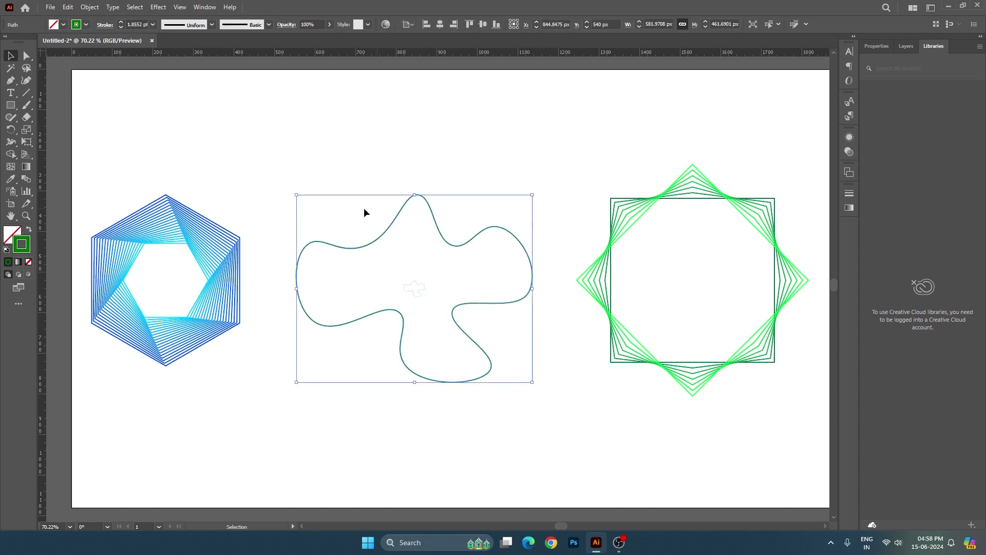
left_click(412, 284)
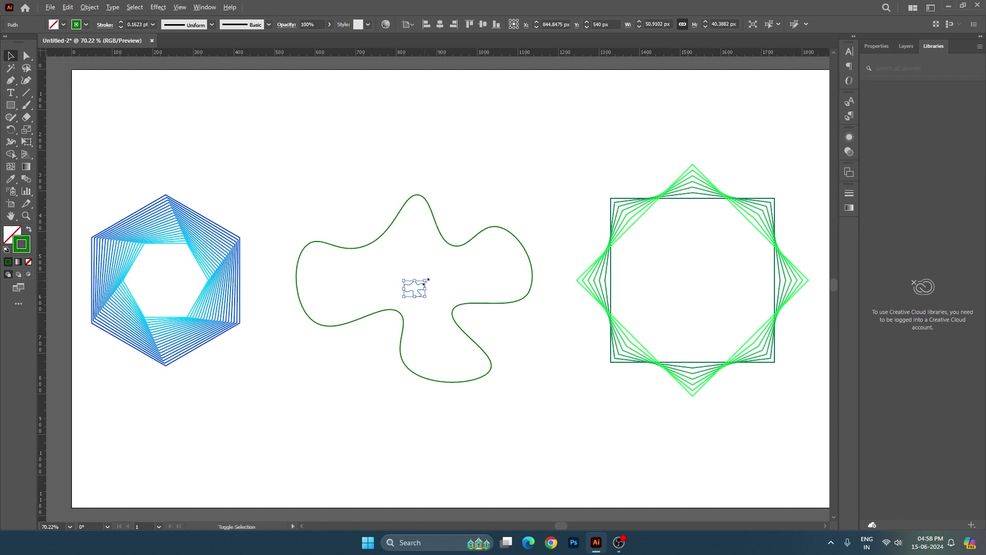
left_click_drag(426, 280, 633, 141)
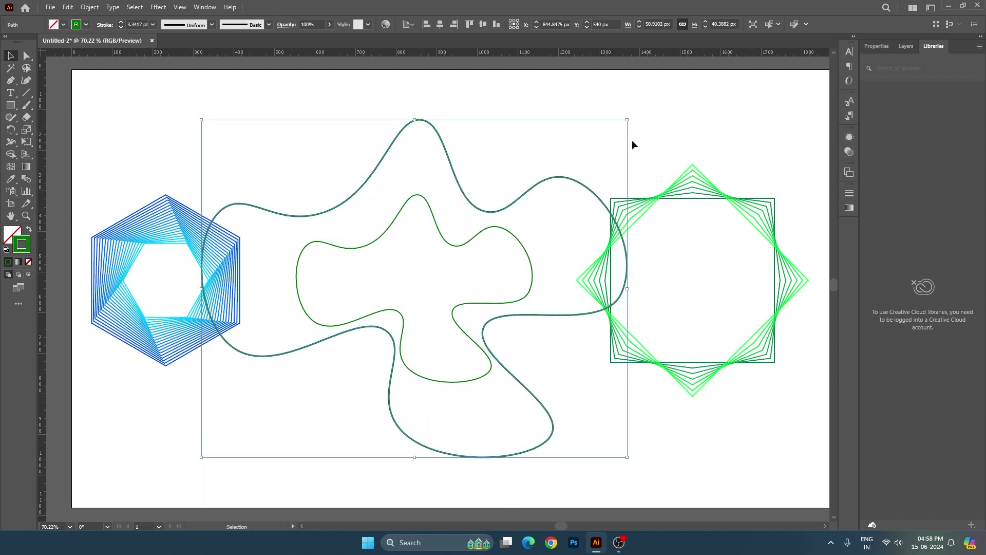
key("ctrl+z")
left_click(480, 171)
left_click(491, 359)
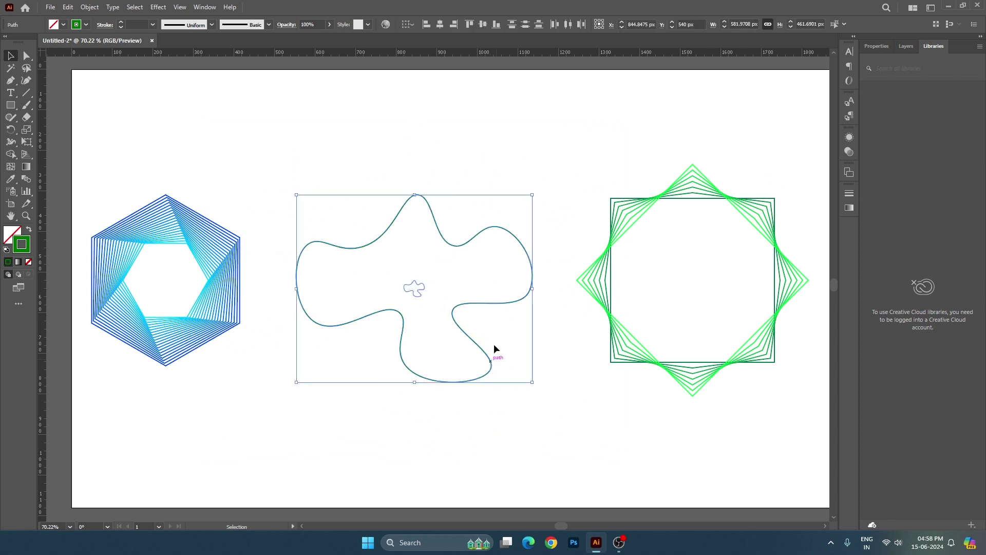
left_click(89, 7)
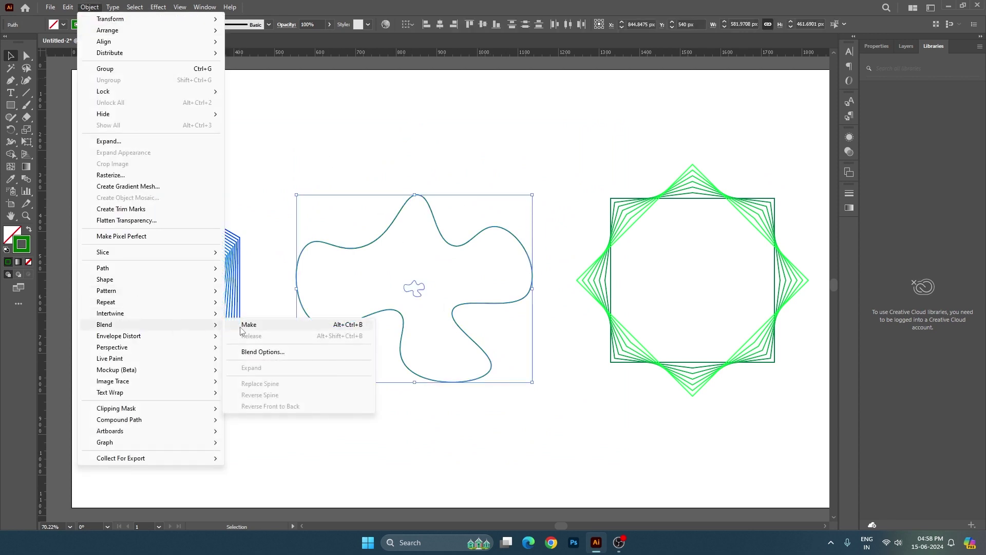
Step: Blend the large and tiny blobs with Specified Steps spacing of 28 steps
left_click(239, 322)
double_click(26, 179)
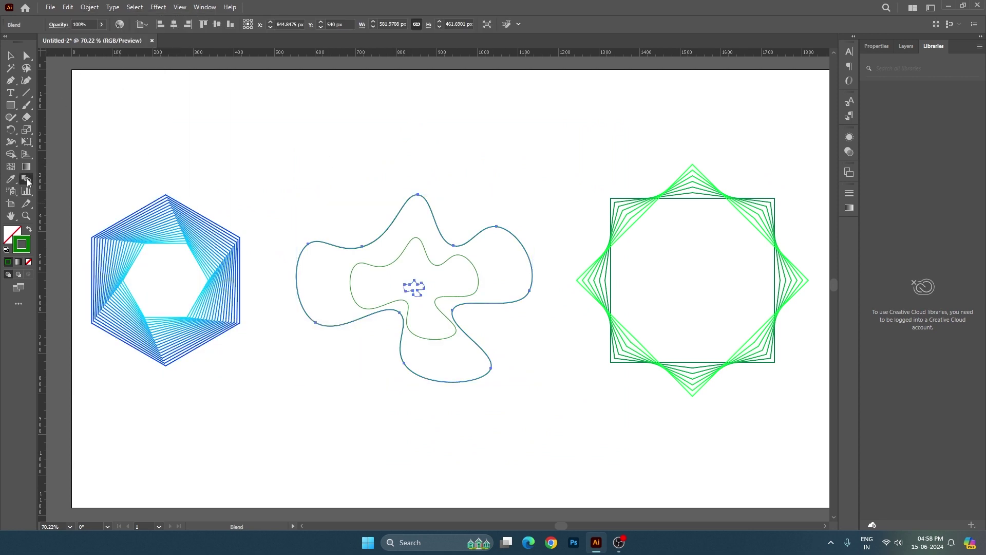
left_click(775, 98)
left_click(769, 121)
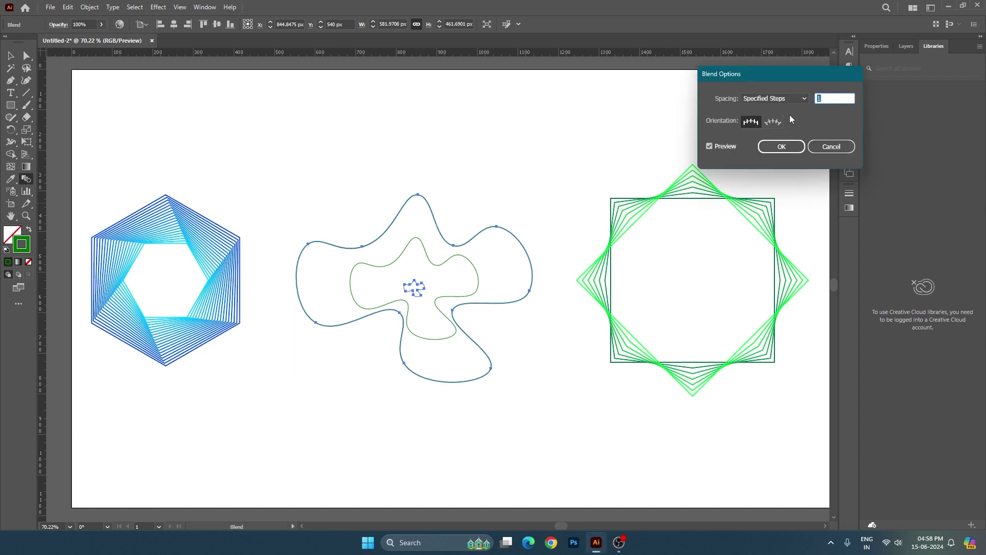
type("22")
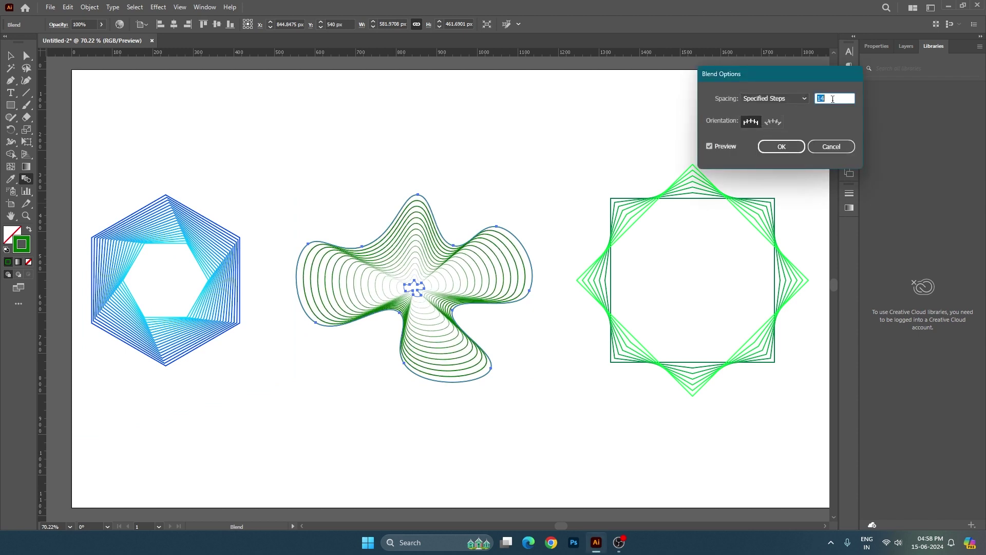
key("Up")
key("Up")
key("Up")
key("Up")
key("Up")
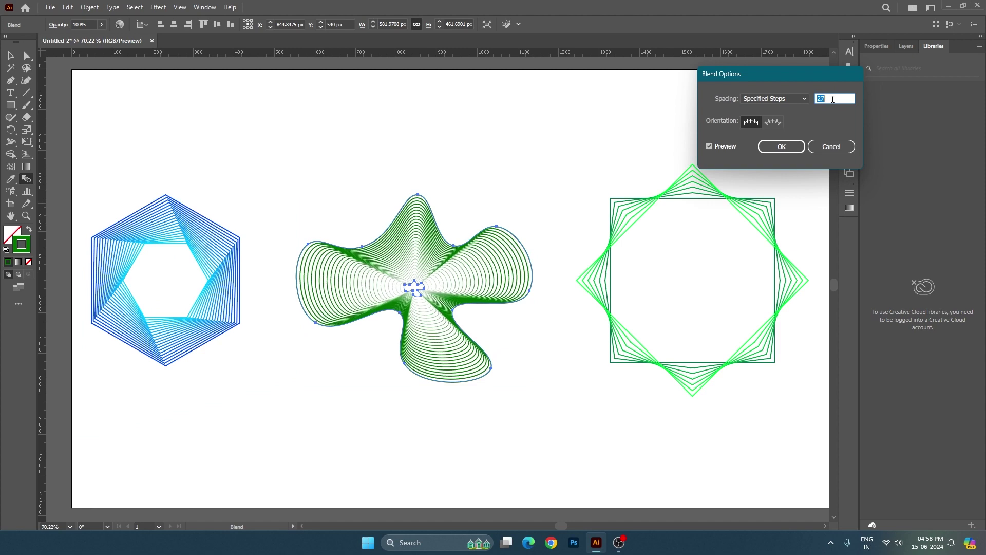
key("Up")
left_click(782, 146)
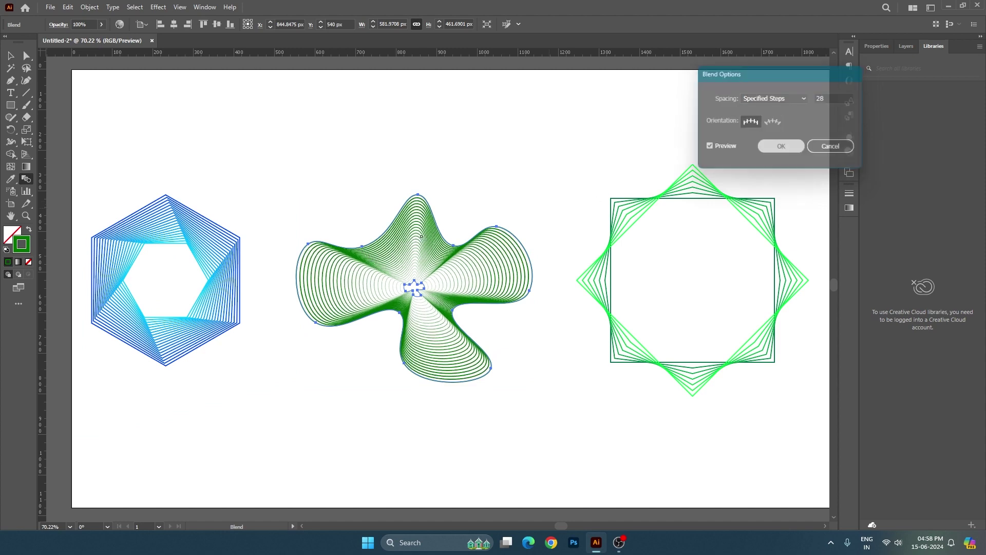
Step: Isolate the blob blend and change the inner path's stroke to purple
key("v")
scroll(411, 285, "up", 3)
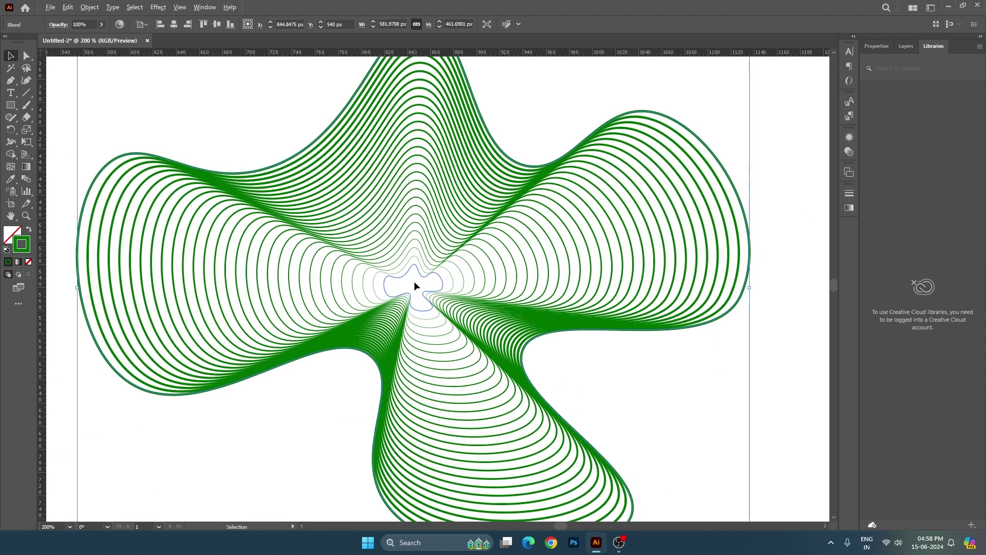
double_click(419, 274)
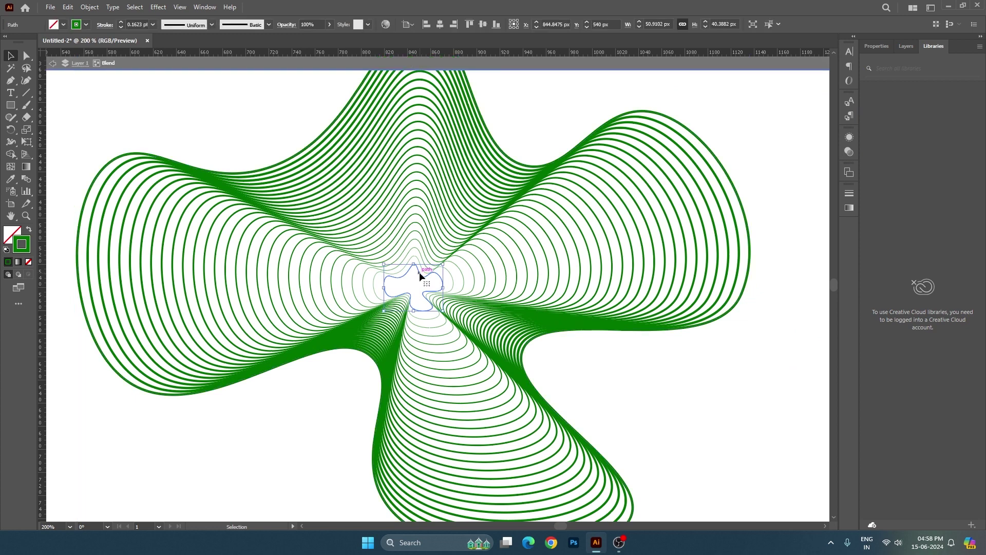
double_click(15, 249)
left_click_drag(753, 169, 798, 141)
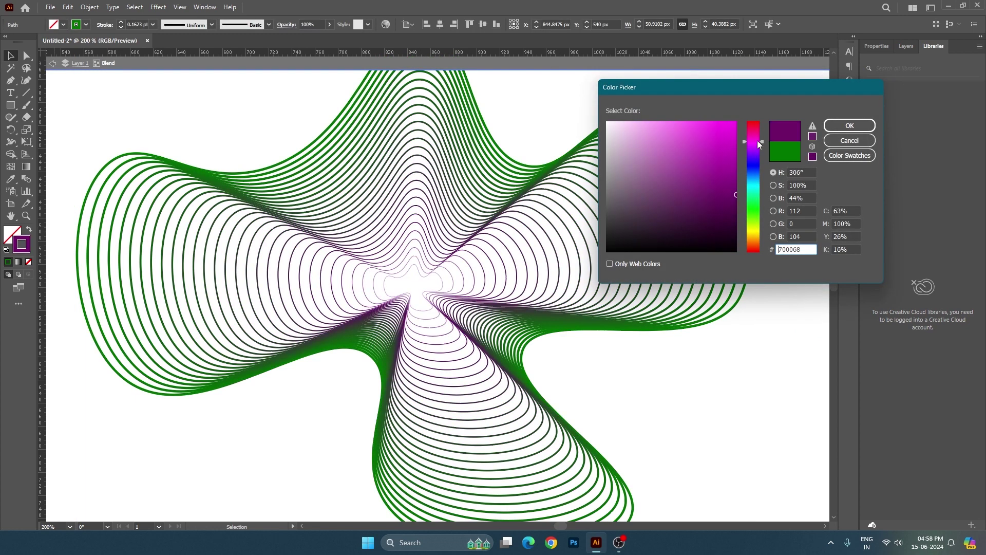
left_click(850, 125)
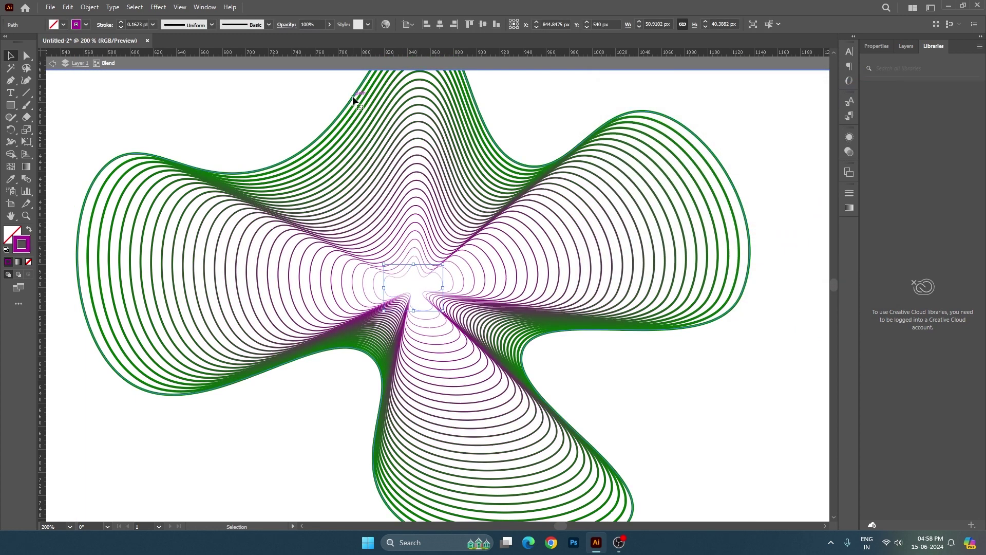
Step: Give the outer blob path a pale pink-purple stroke, then zoom out to fit
left_click(353, 101)
double_click(17, 248)
left_click_drag(754, 208, 754, 147)
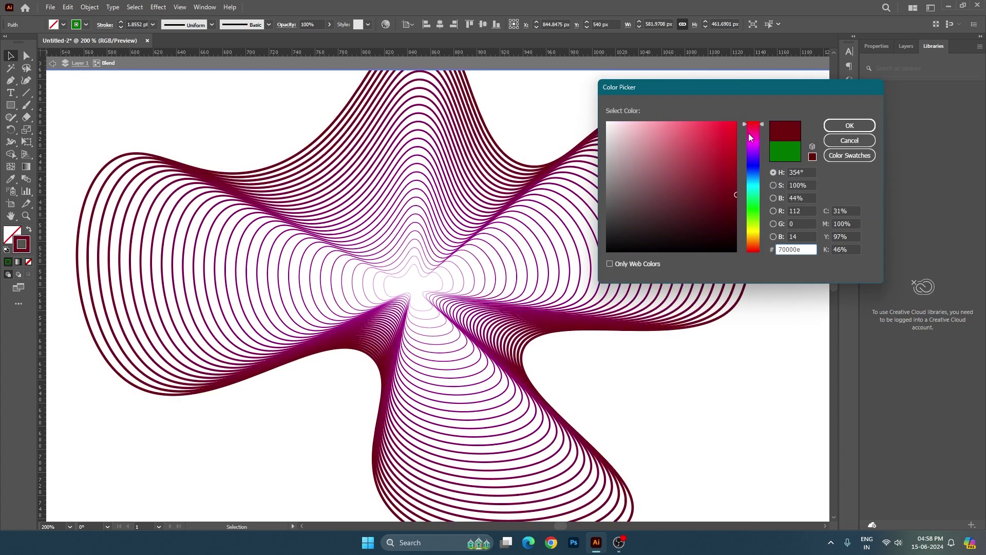
left_click(737, 225)
mouse_move(721, 231)
left_mouse_down()
mouse_move(700, 220)
mouse_move(654, 139)
mouse_move(654, 111)
mouse_move(651, 145)
left_mouse_up()
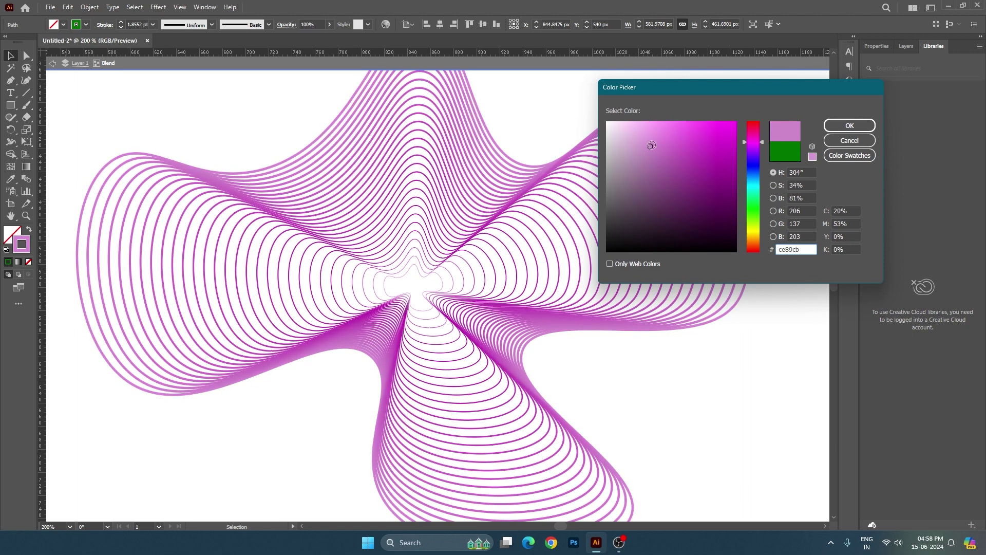
left_click(850, 126)
left_click(589, 384)
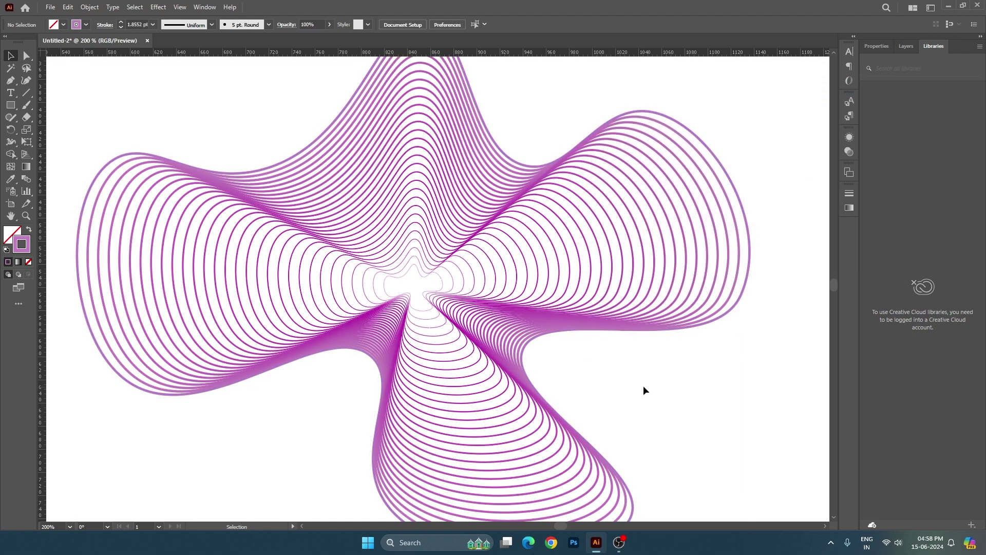
key("ctrl+0")
Step: Nudge the purple blob blend and blue hexagon a few pixels right for even spacing
left_click_drag(433, 379, 440, 362)
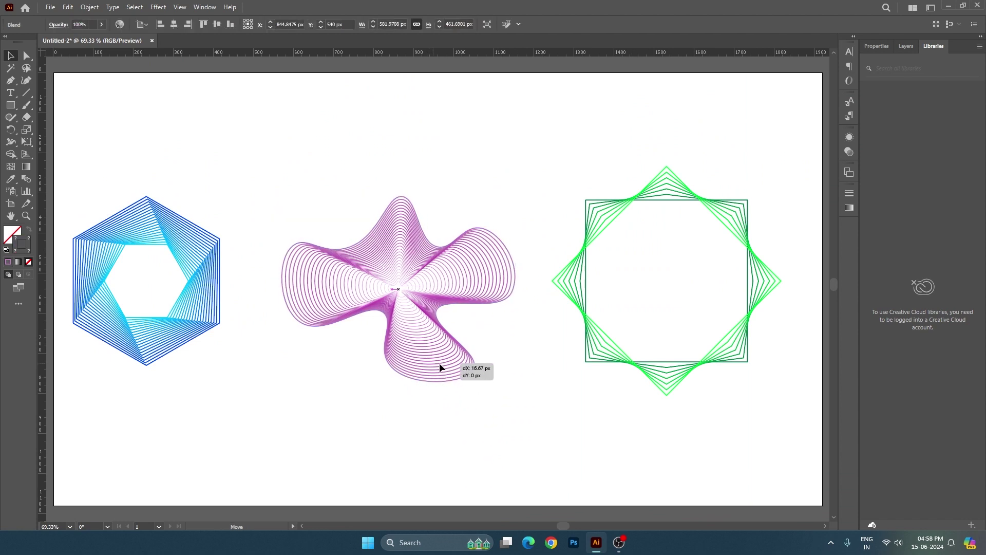
left_click(248, 332)
left_click_drag(227, 326, 229, 329)
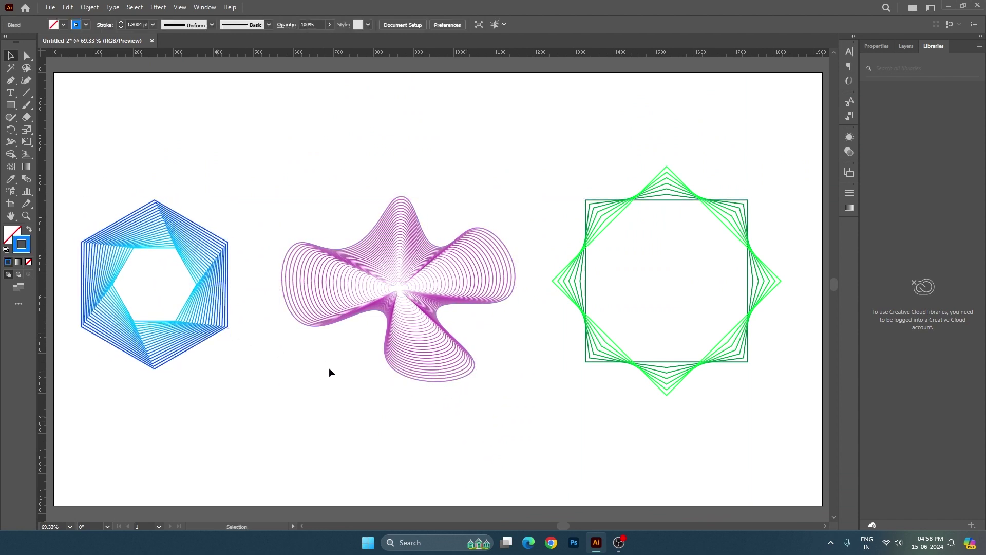
left_click_drag(418, 323, 425, 323)
left_click(232, 301)
left_click_drag(233, 301, 238, 302)
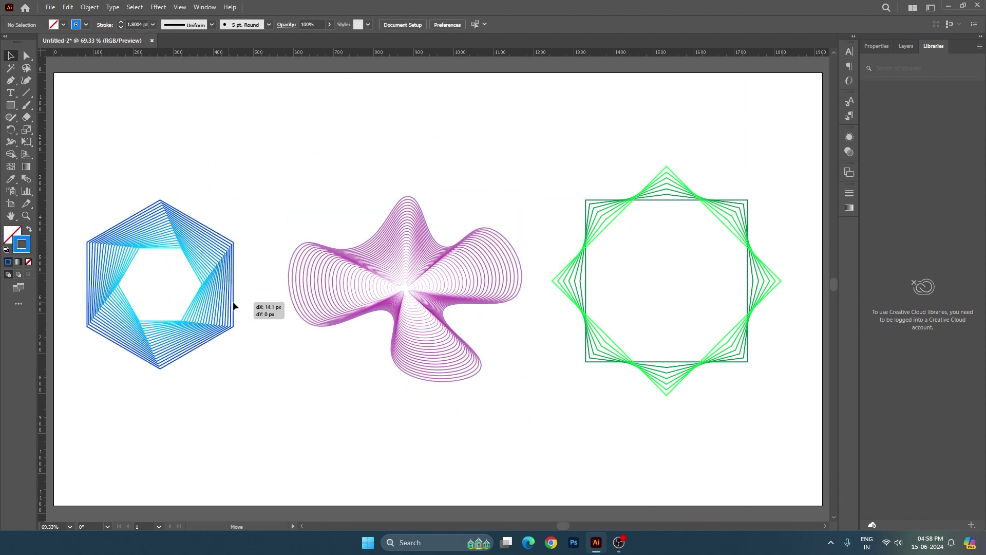
left_click(419, 419)
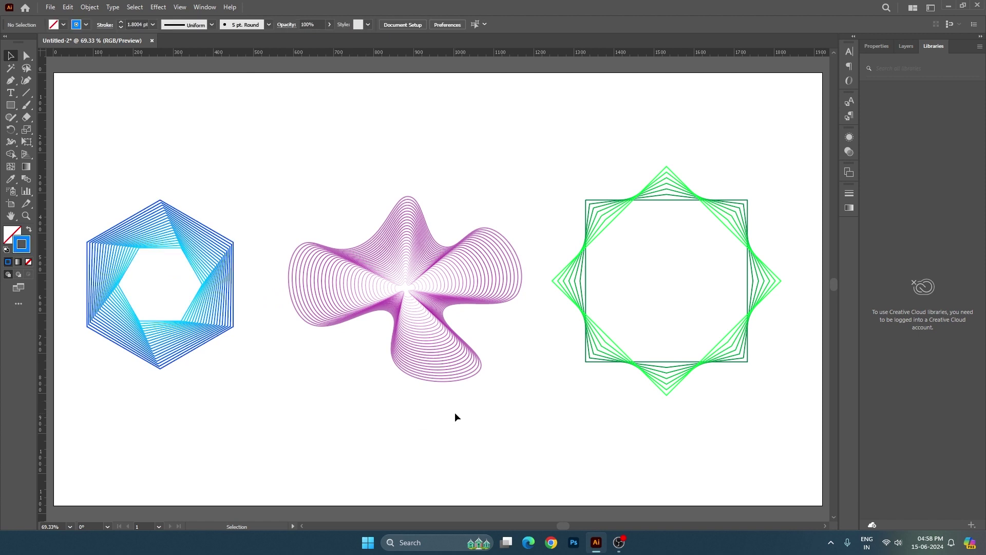